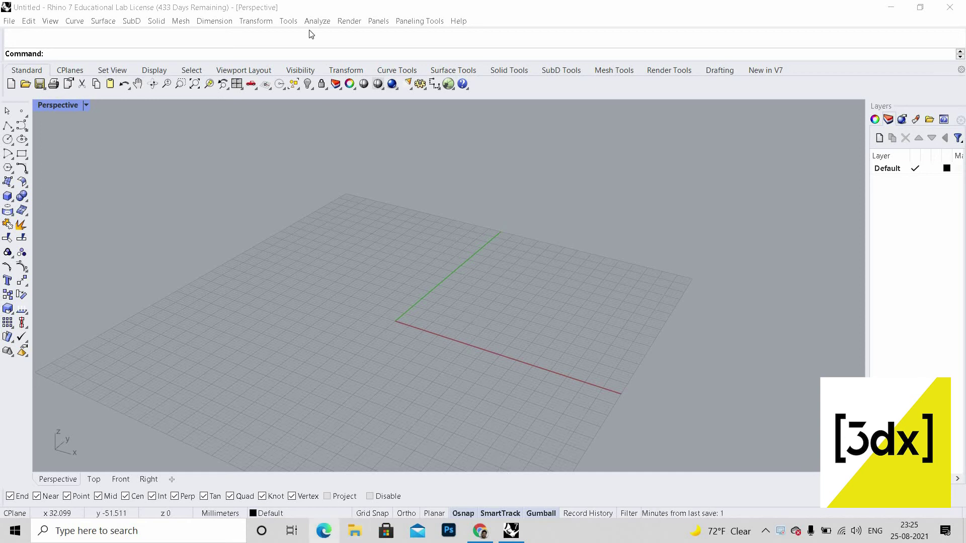
Switch to Microsoft Edge, search for images of the "soumaya museum" and open a photo of the building's exterior
left_click(685, 134)
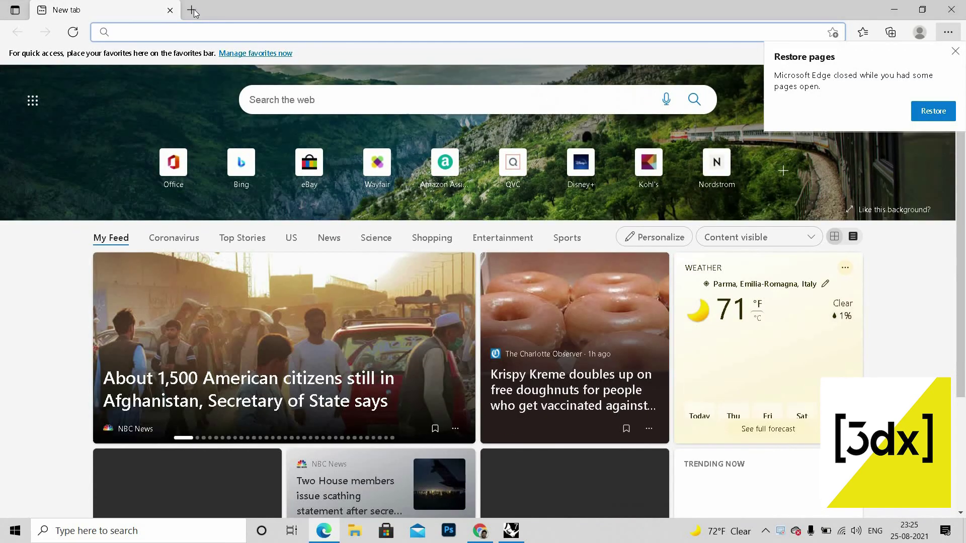
left_click(192, 10)
type("so")
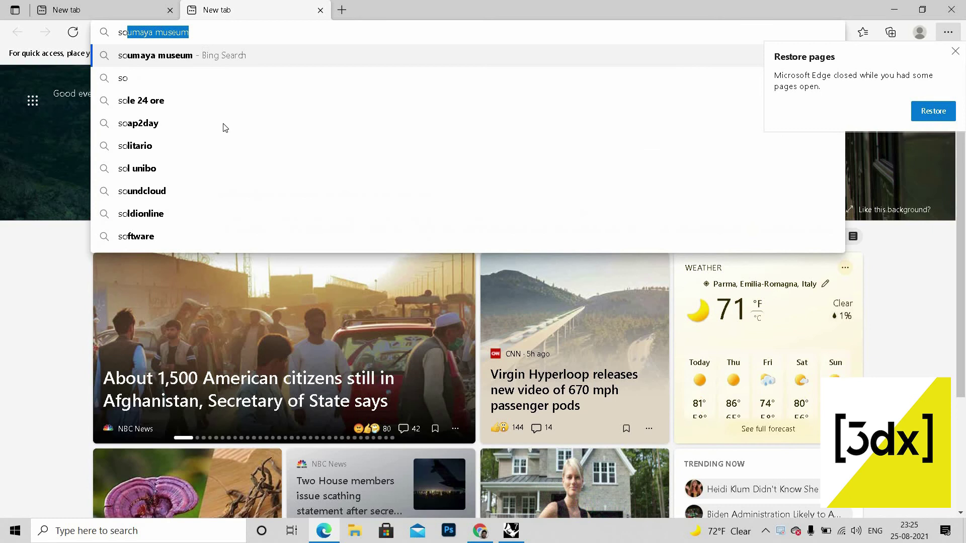
key("Return")
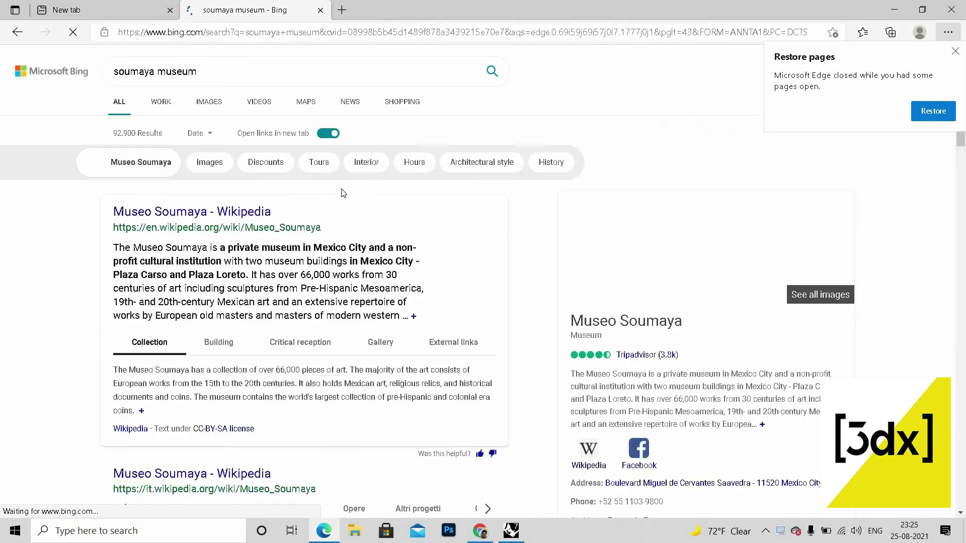
left_click(201, 102)
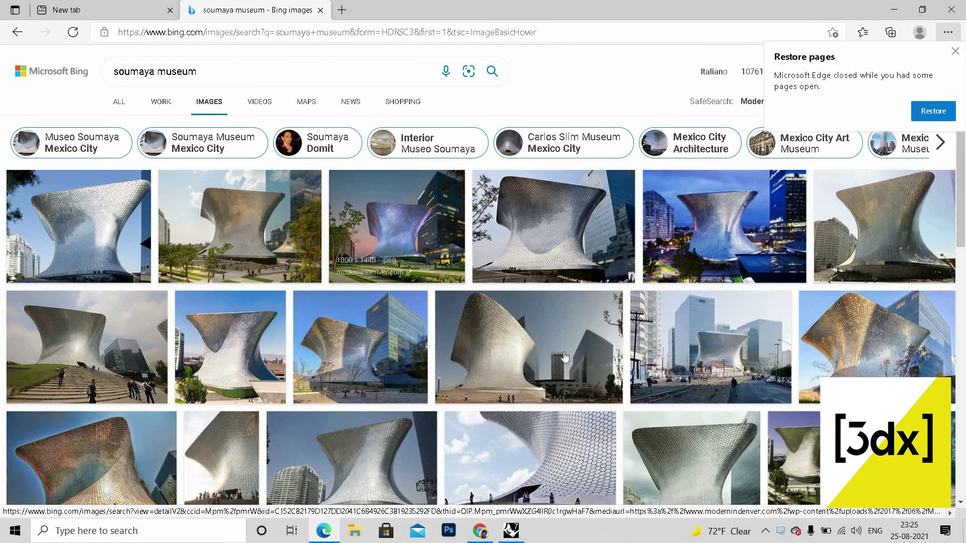
left_click(586, 223)
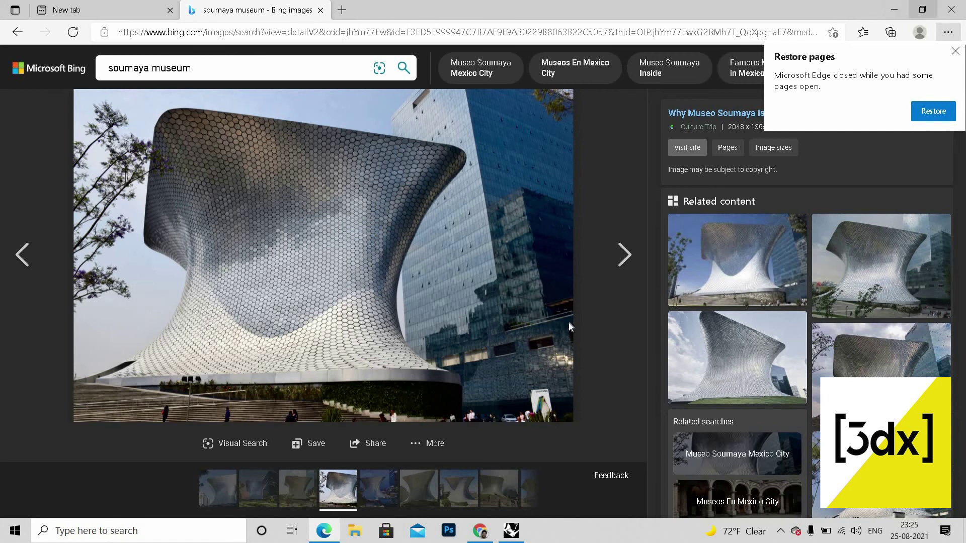
Return to Rhino and bring the image Screenshot_2021_0825_170852 from the Downloads folder into the modelling viewport
left_click(893, 9)
scroll(496, 271, "up", 2)
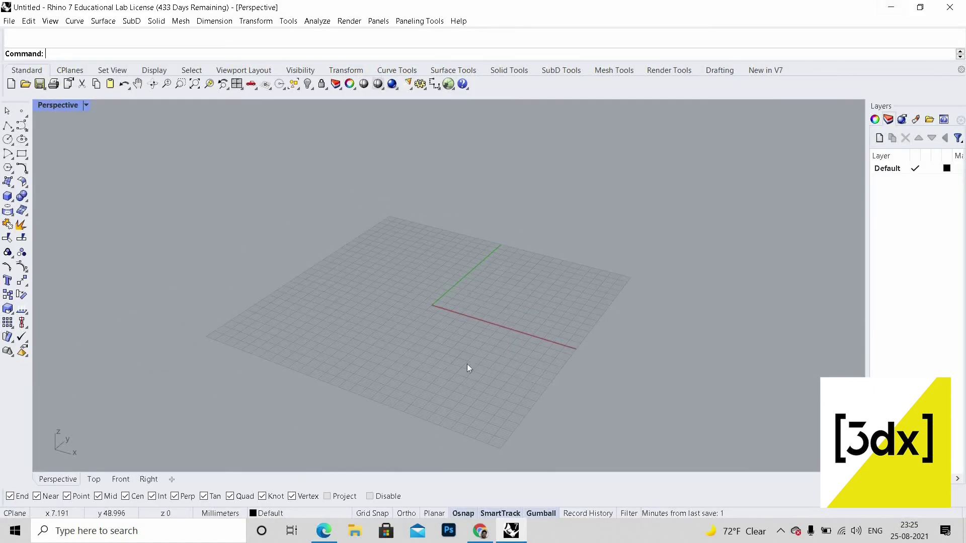
left_click(355, 536)
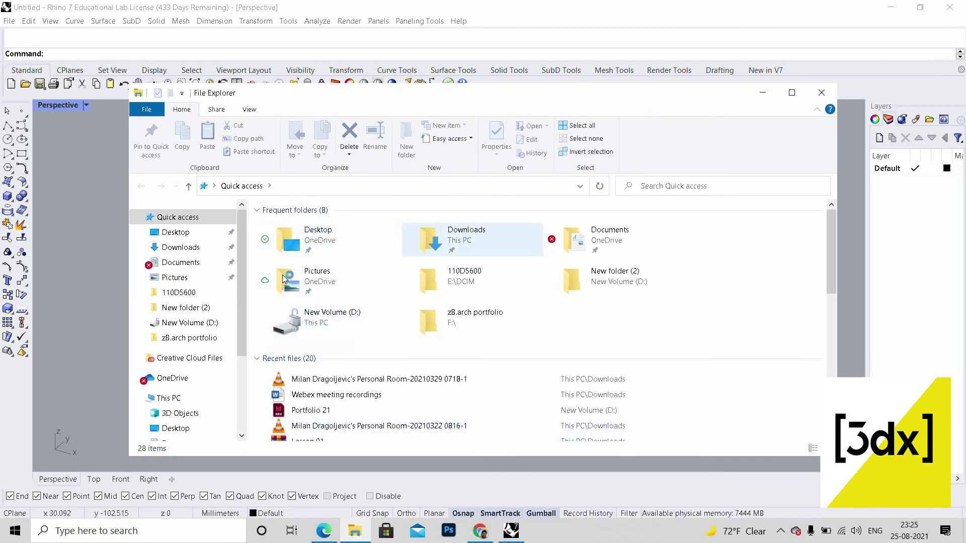
left_click(529, 242)
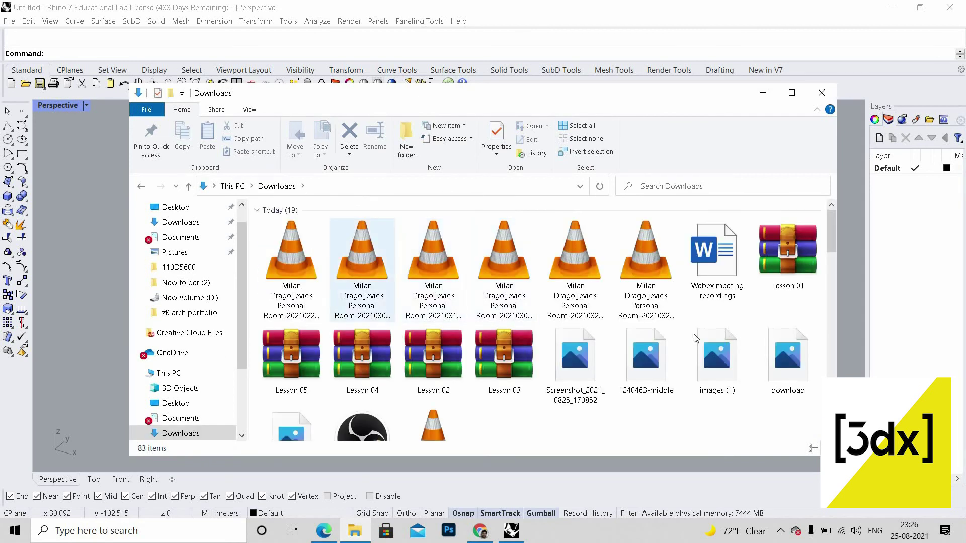
scroll(725, 333, "down", 2)
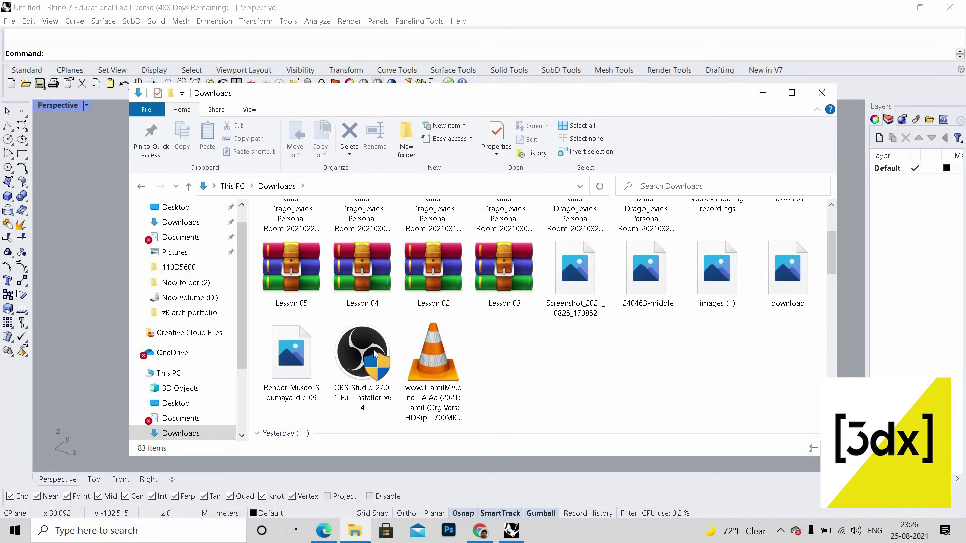
left_click(586, 294)
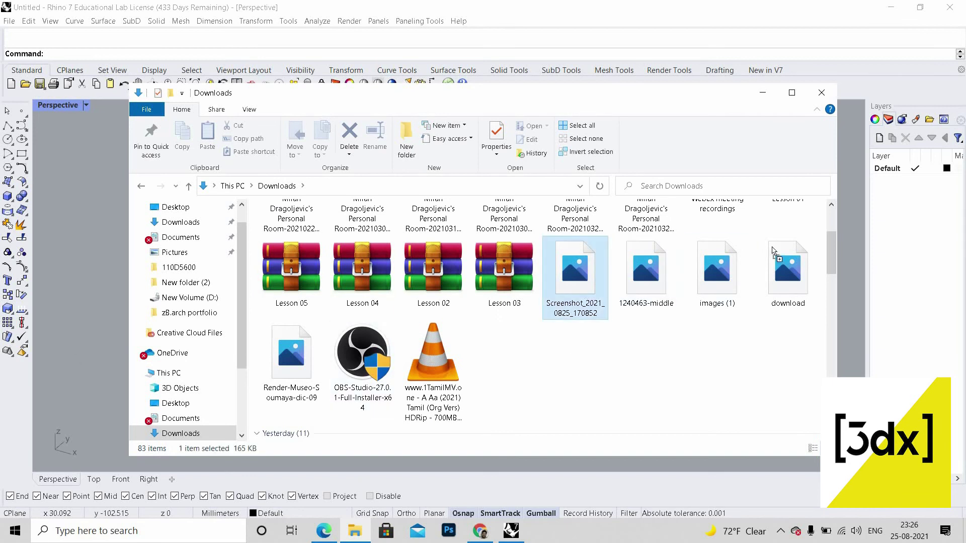
left_click_drag(762, 93, 447, 469)
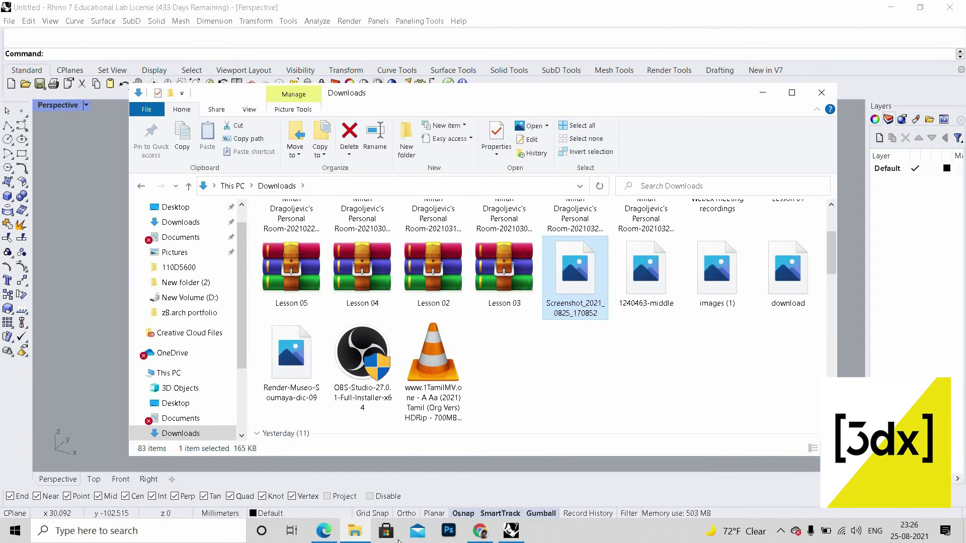
Restart the unresponsive Windows Explorer process from Task Manager and return to Rhino's image import options
left_click_drag(398, 541, 360, 540)
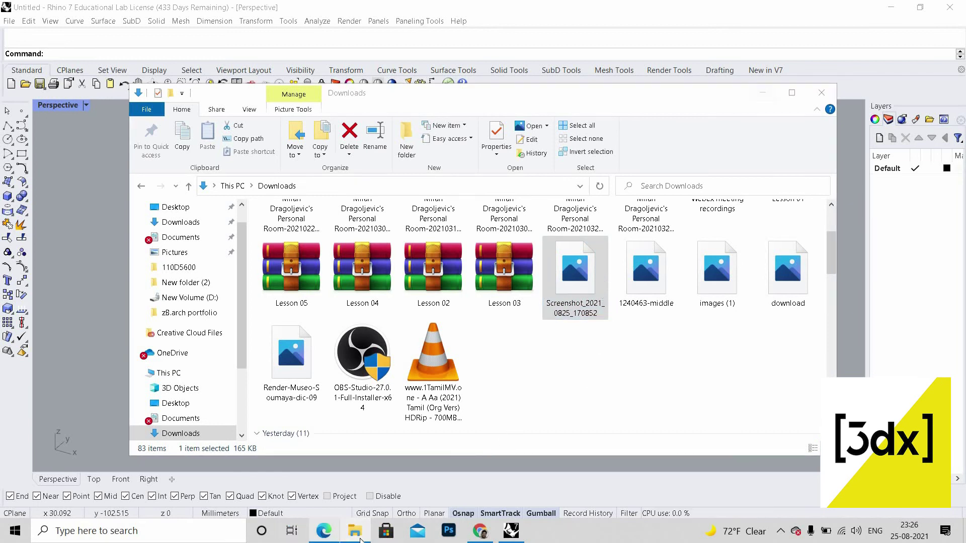
left_click(764, 100)
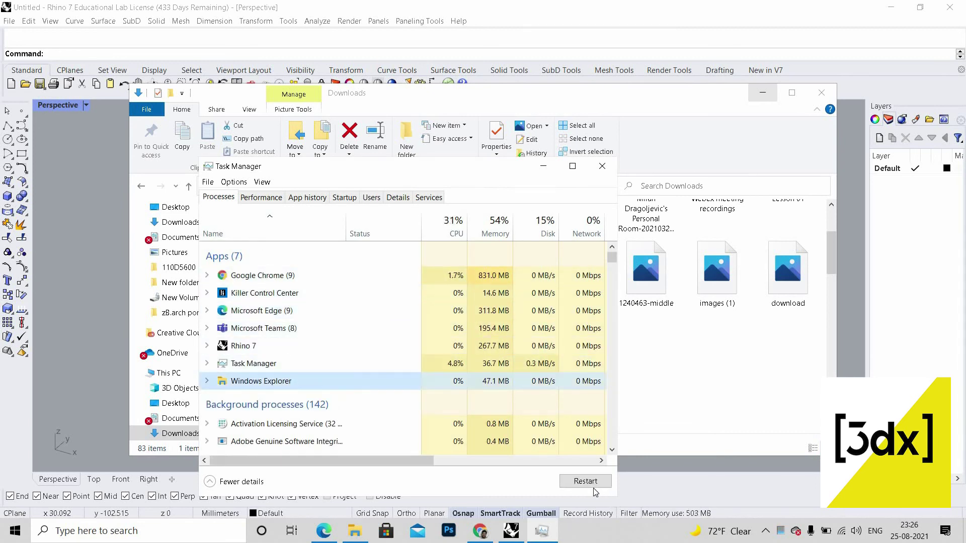
left_click(328, 293)
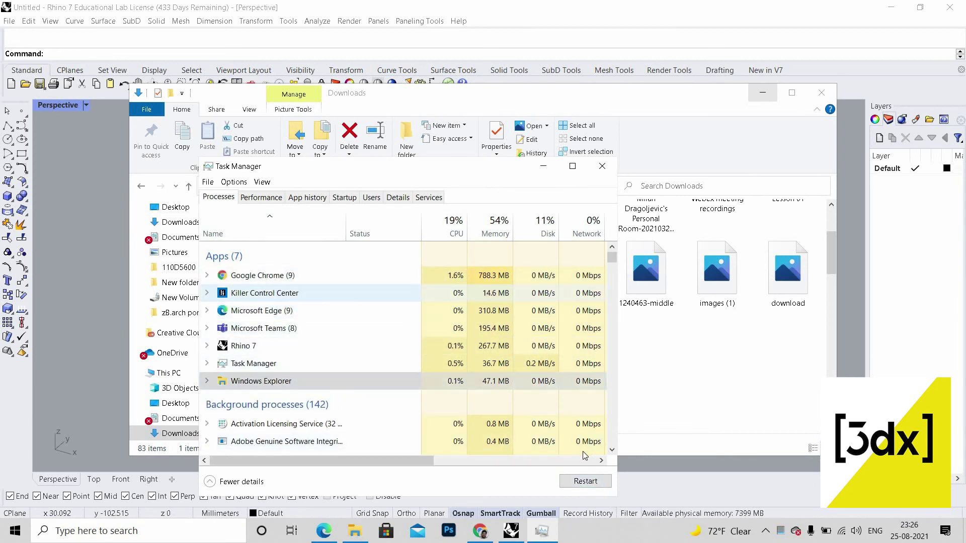
left_click(312, 381)
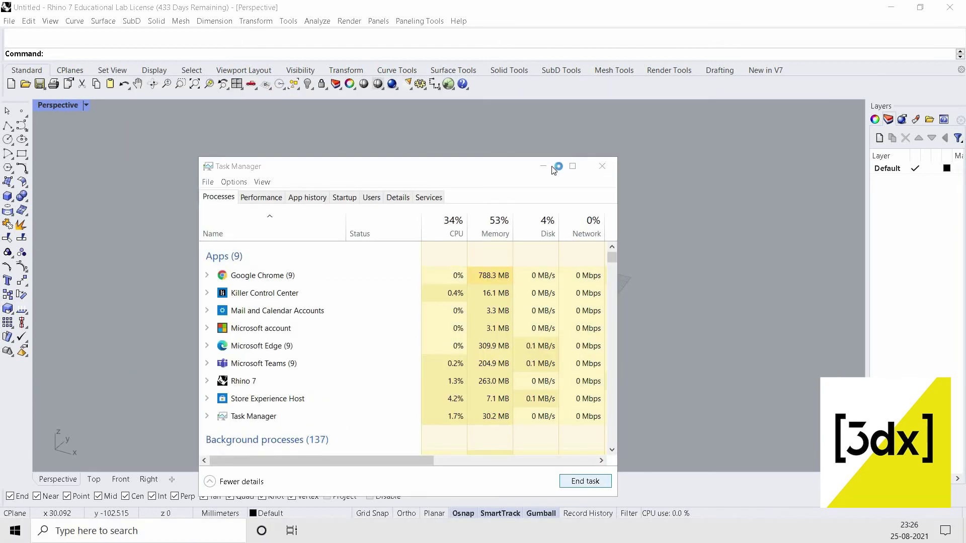
left_click(550, 166)
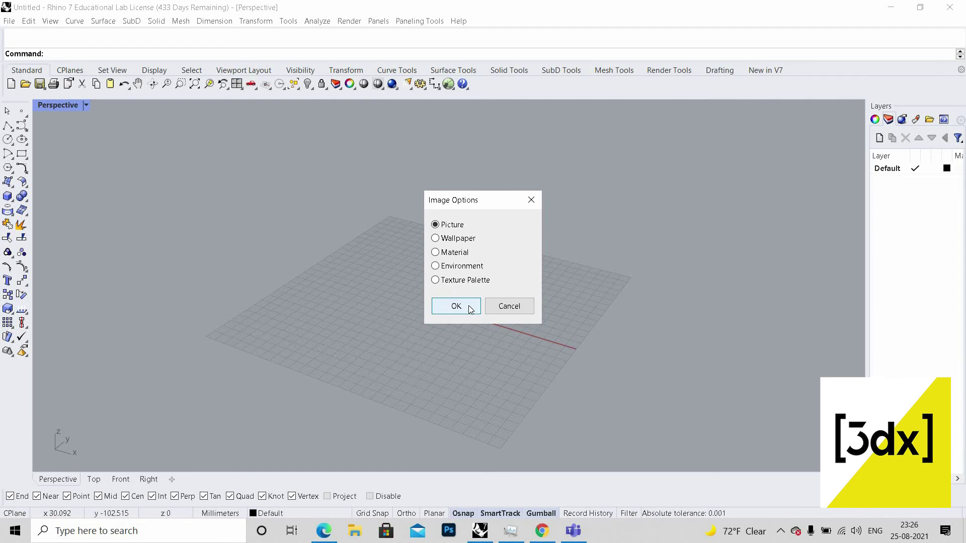
Import the screenshot as a Picture and place it flat on the construction plane beside the origin by two corners
left_click(468, 305)
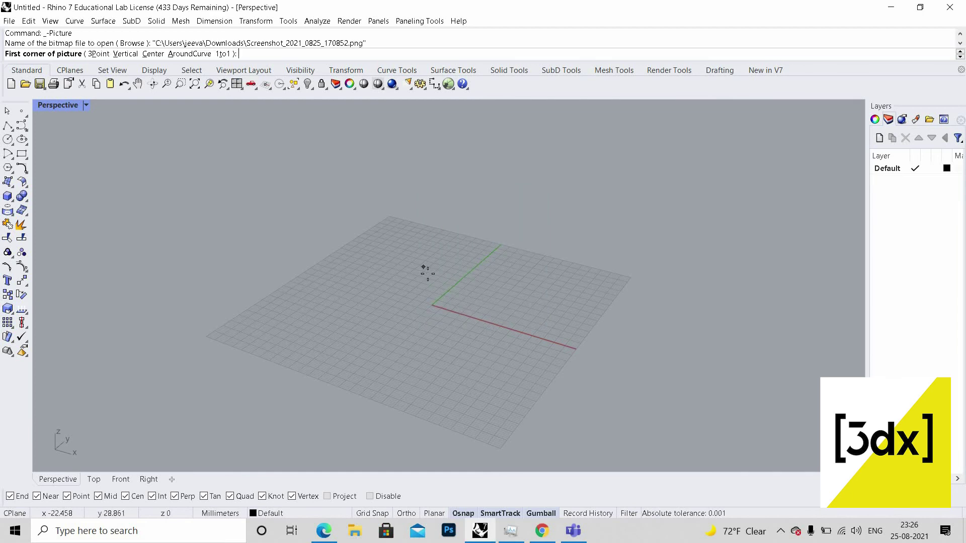
scroll(443, 280, "down", 3)
scroll(433, 291, "up", 3)
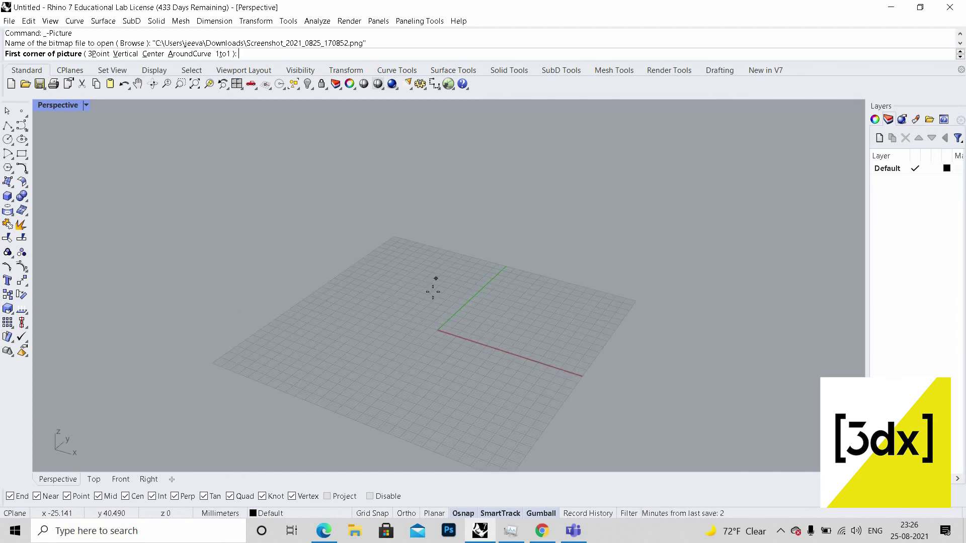
left_click(432, 292)
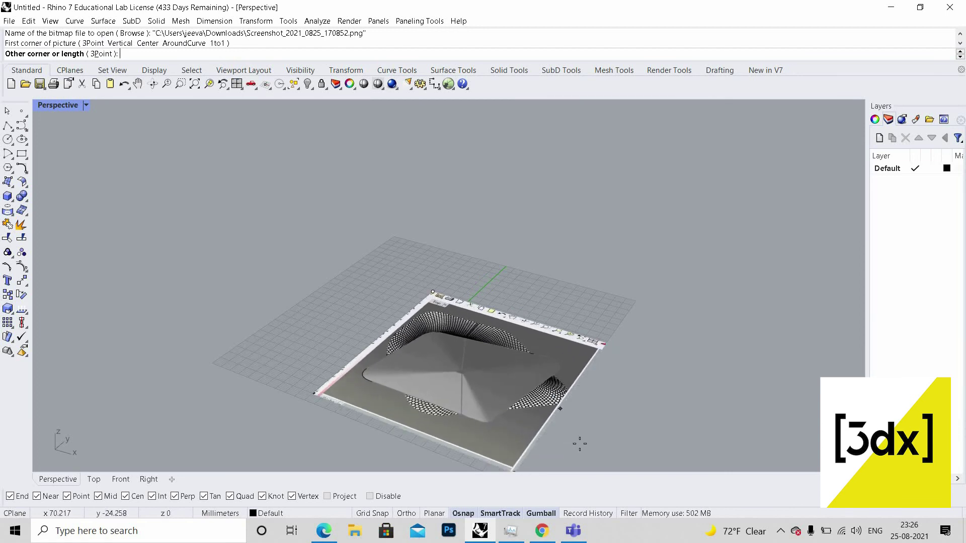
left_click(624, 367)
scroll(561, 361, "down", 3)
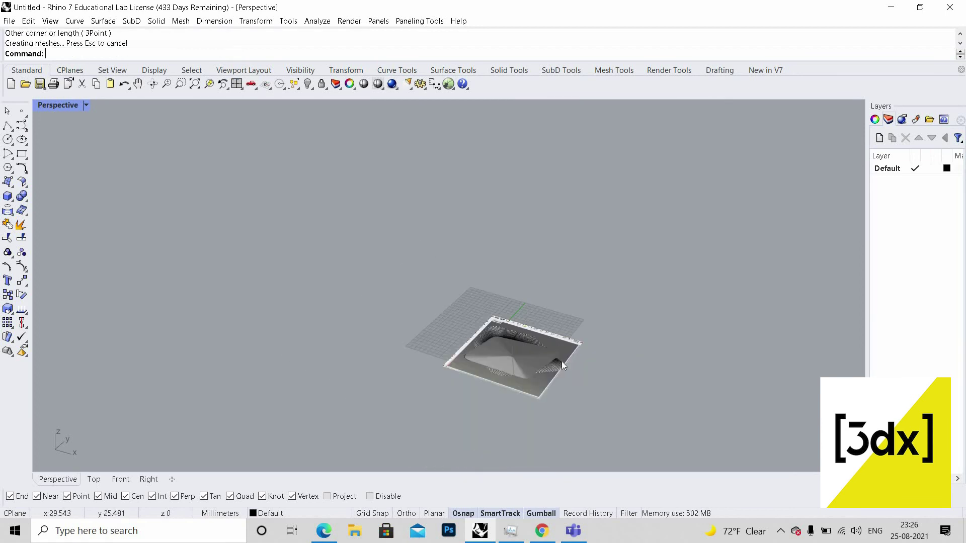
Switch from the Perspective view to a maximized Top viewport showing the placed roof plan picture
right_click_drag(576, 355, 541, 375)
scroll(487, 384, "up", 5)
scroll(541, 375, "down", 6)
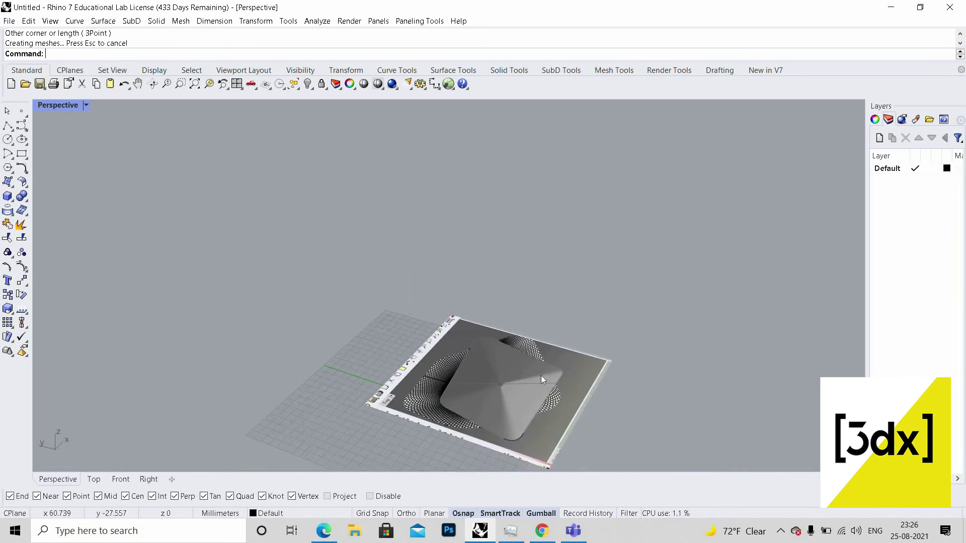
scroll(545, 360, "up", 4)
scroll(544, 360, "up", 1)
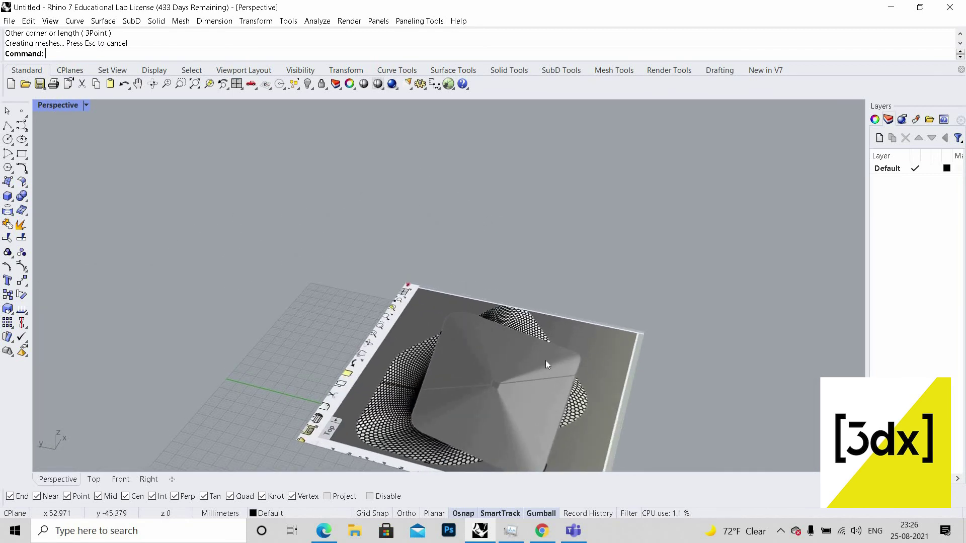
right_click_drag(526, 423, 519, 408, "shift")
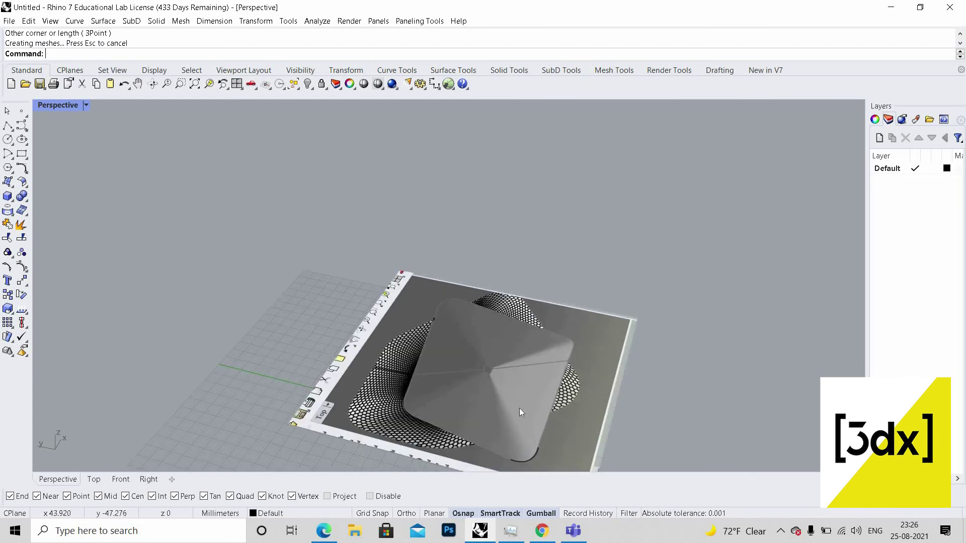
double_click(60, 104)
scroll(280, 174, "down", 15)
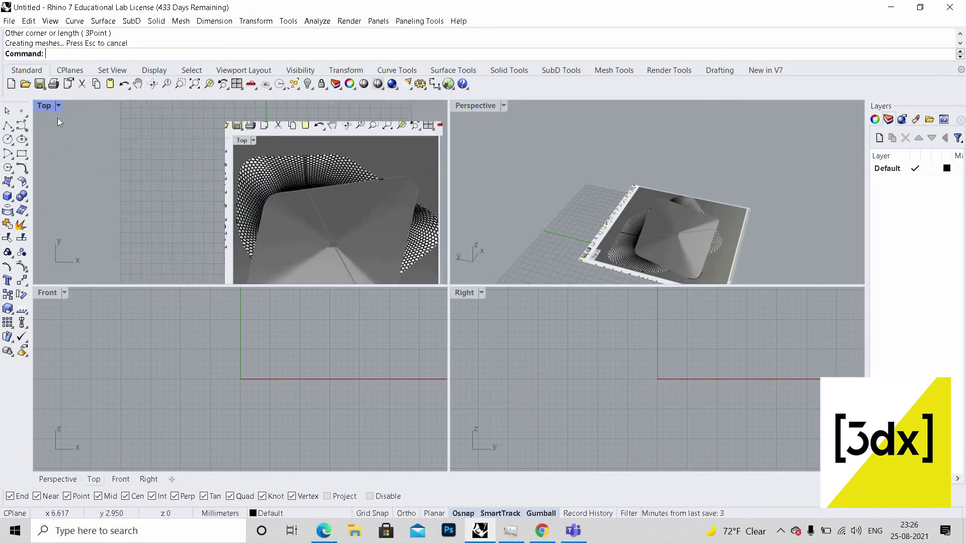
double_click(45, 106)
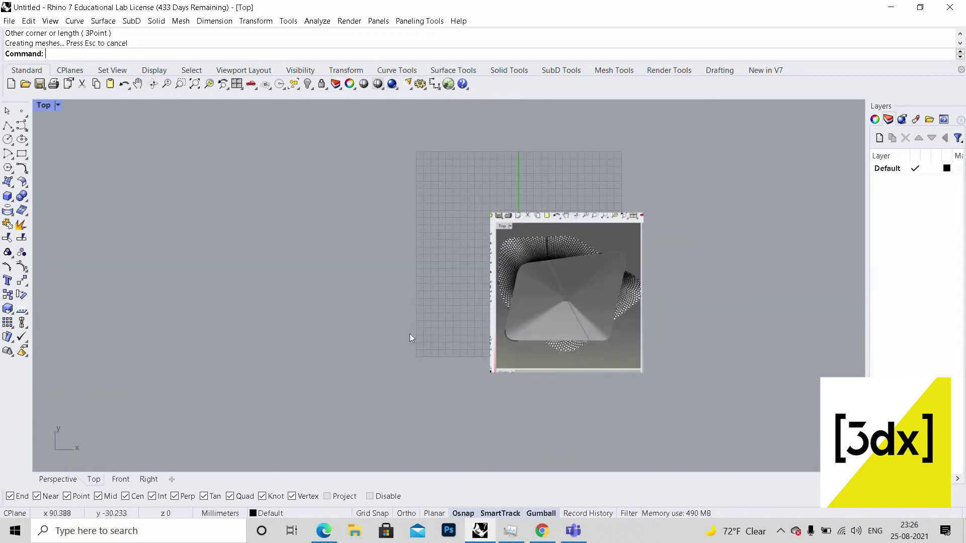
scroll(529, 345, "up", 4)
right_click_drag(528, 345, 295, 370)
scroll(332, 359, "up", 8)
scroll(405, 398, "down", 6)
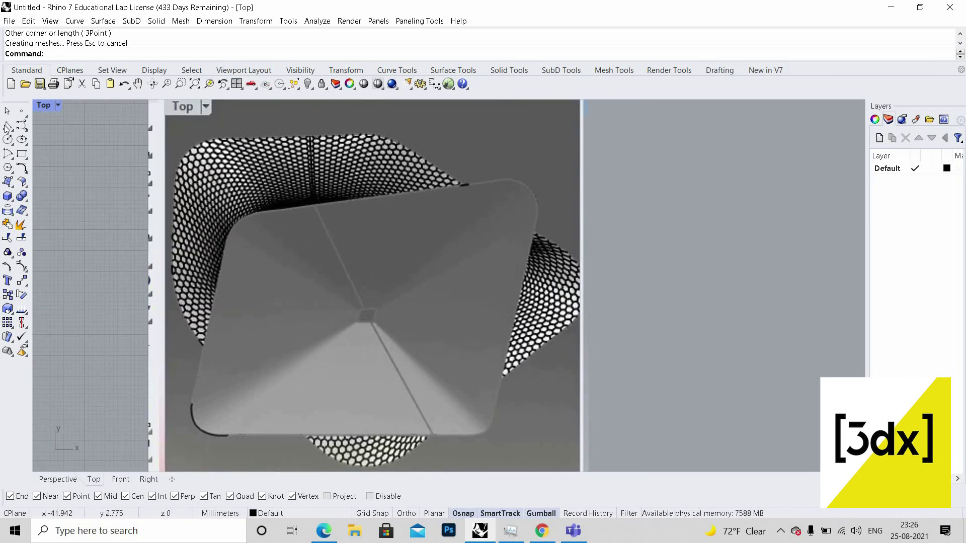
Trace the roof plan with a closed four-sided polyline through its extended corners, its lower edge about 73 mm long
left_click(7, 125)
scroll(238, 215, "up", 2)
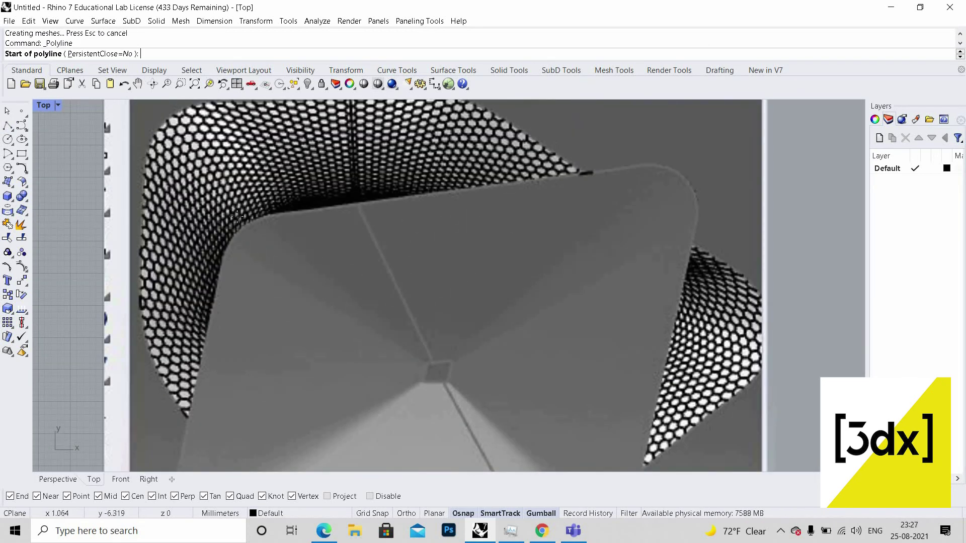
left_click(236, 216)
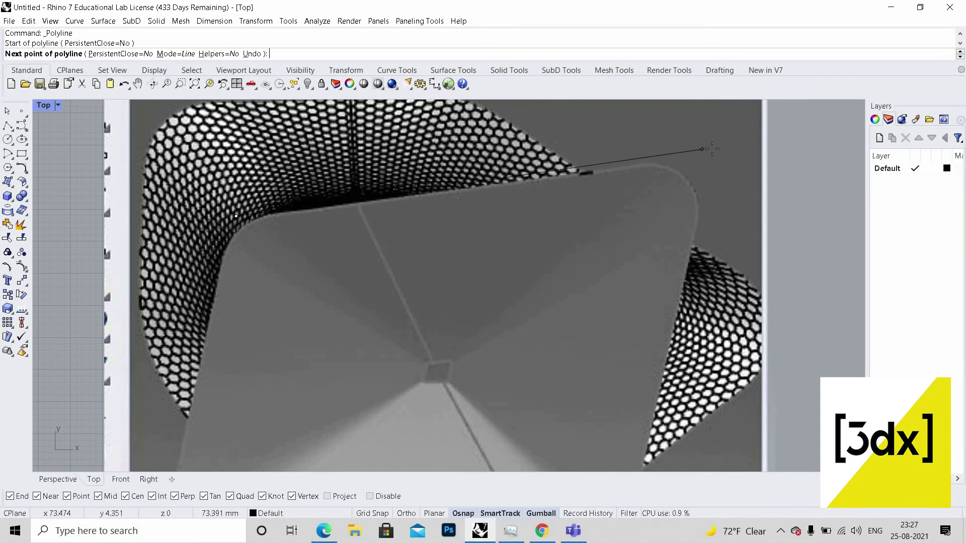
left_click(747, 136)
scroll(746, 151, "down", 4)
scroll(685, 282, "up", 4)
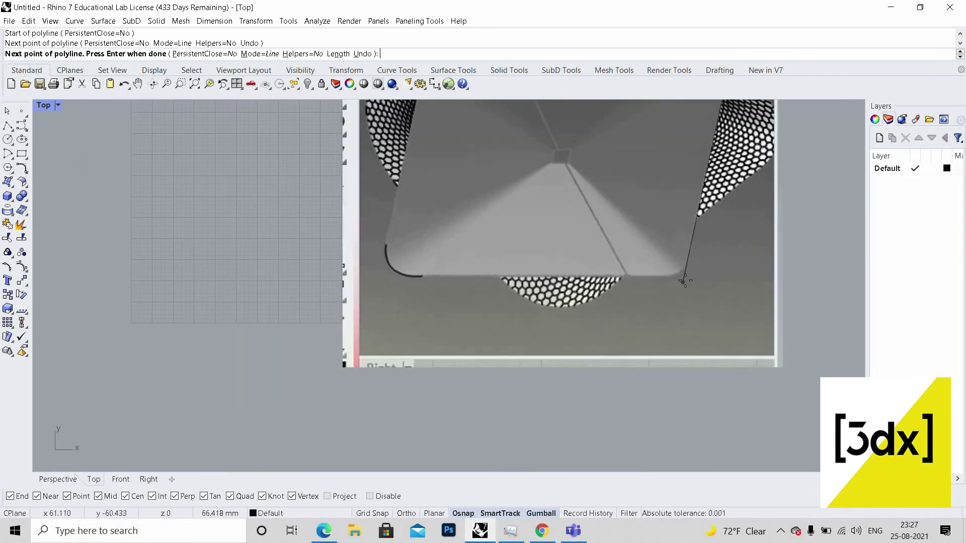
left_click(685, 277)
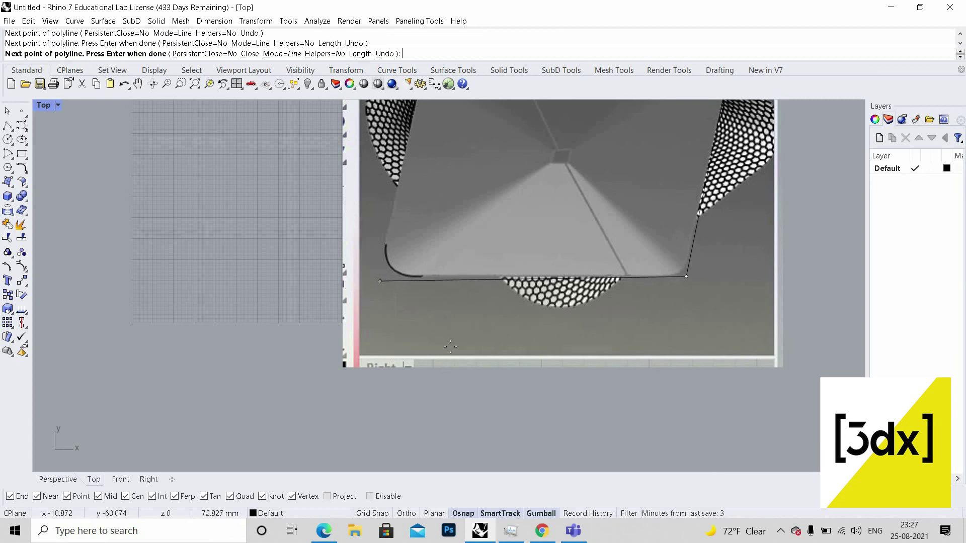
left_click(380, 280)
scroll(423, 194, "down", 3)
scroll(442, 193, "up", 3)
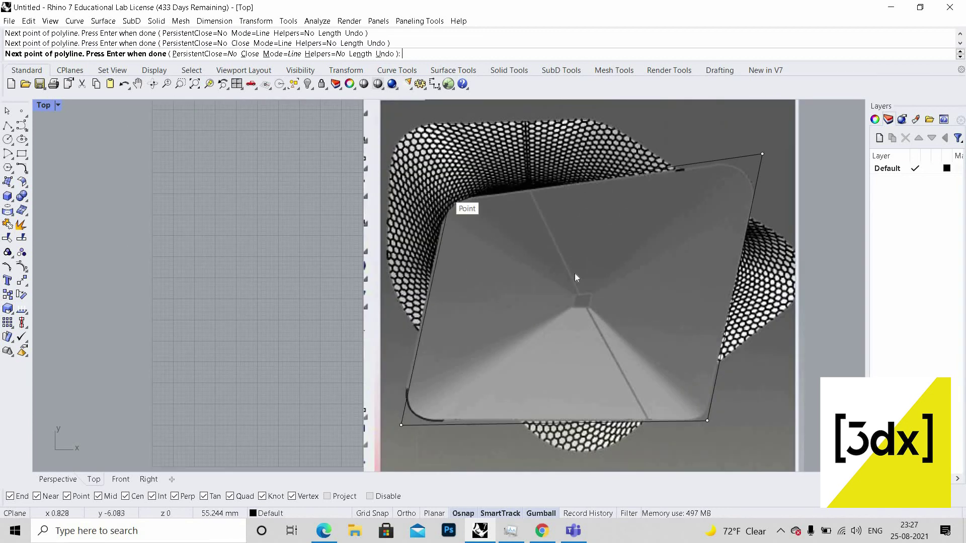
left_click(443, 194)
scroll(517, 256, "down", 2)
scroll(518, 256, "up", 2)
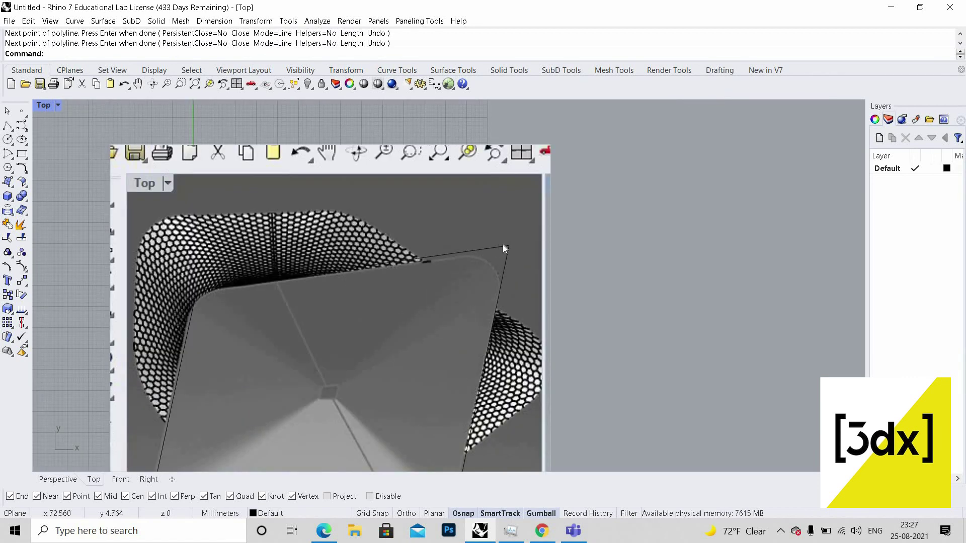
scroll(433, 351, "down", 3)
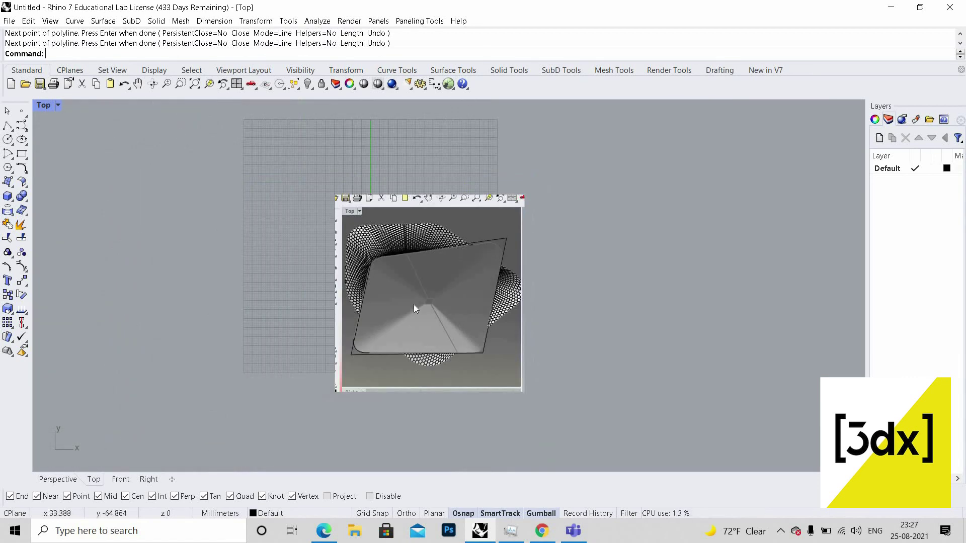
scroll(413, 304, "up", 2)
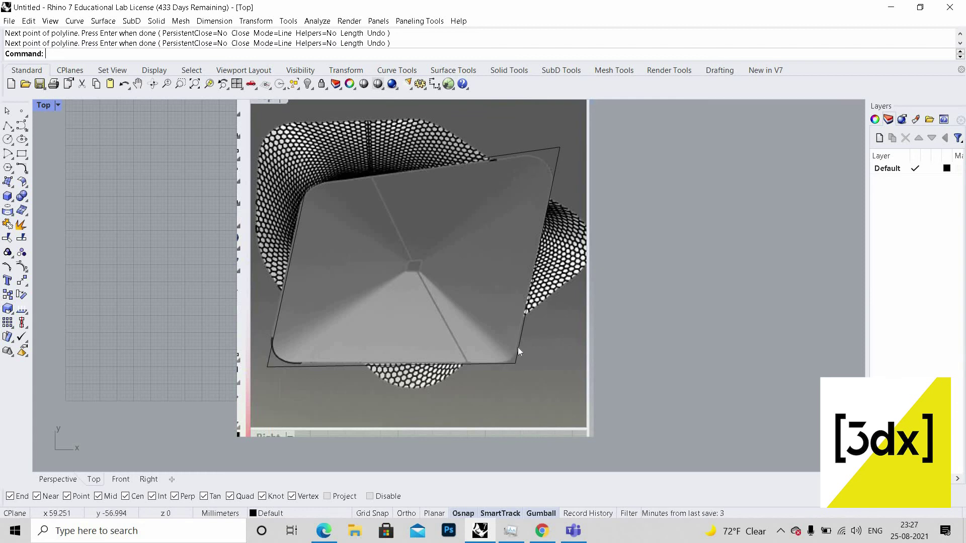
scroll(557, 191, "down", 1)
scroll(558, 194, "up", 1)
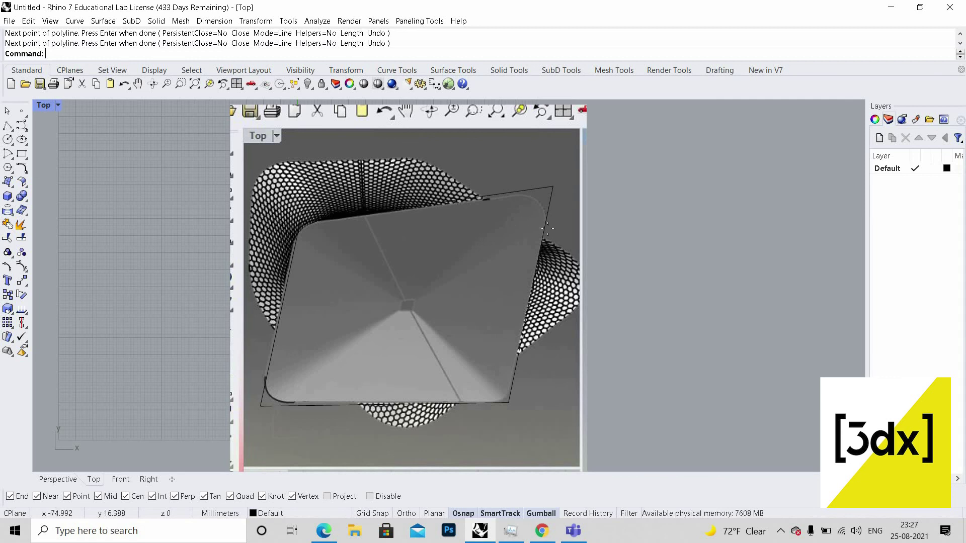
Trace the honeycomb facade footprint with a closed five-sided polyline through its extended corners, its upper edge about 49 mm long
left_click(7, 126)
scroll(413, 155, "up", 2)
left_click(415, 160)
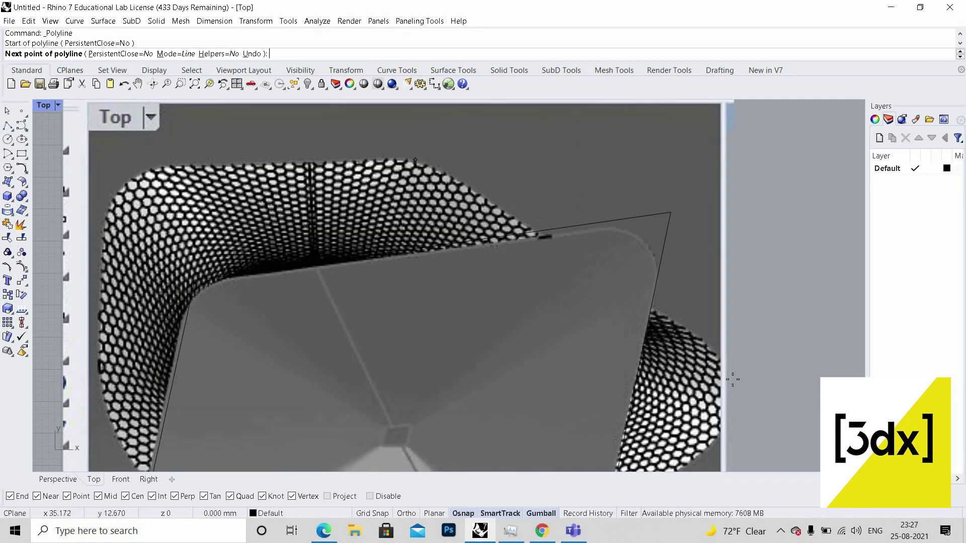
left_click(767, 391)
scroll(800, 362, "down", 2)
scroll(804, 362, "up", 1)
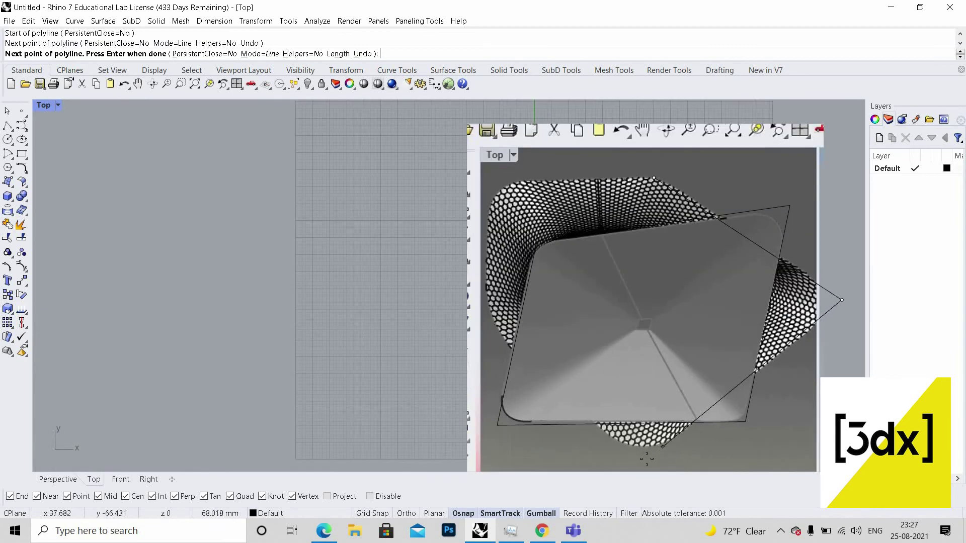
left_click(645, 461)
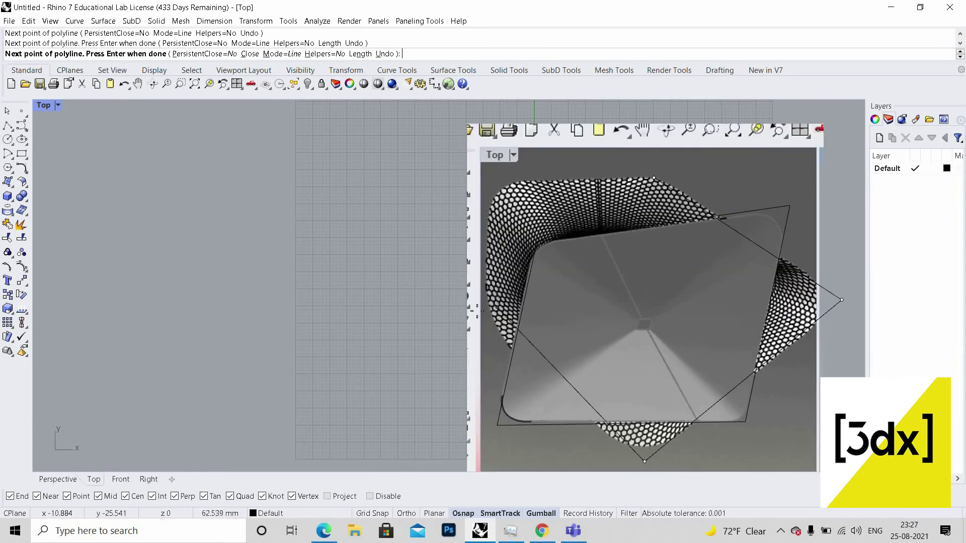
left_click(489, 180)
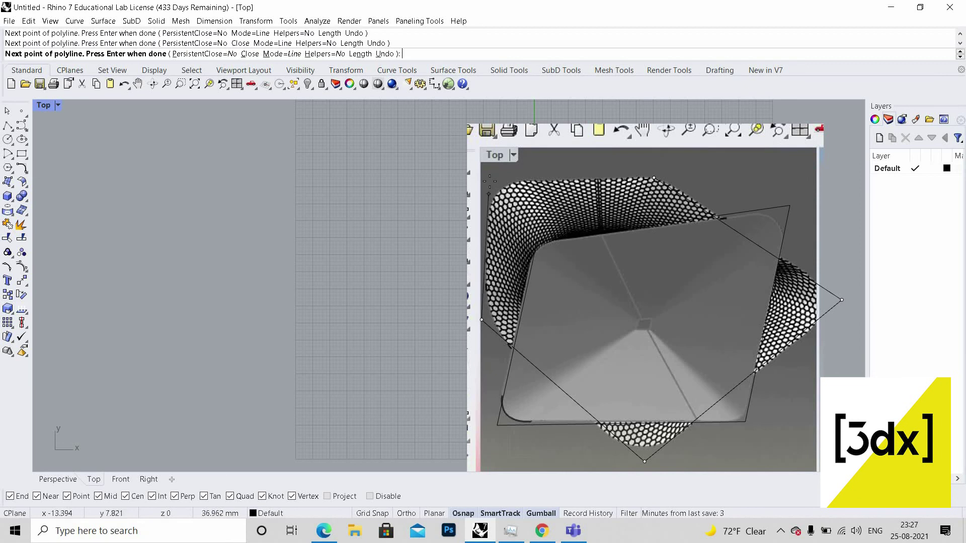
left_click(630, 176)
left_click(653, 178)
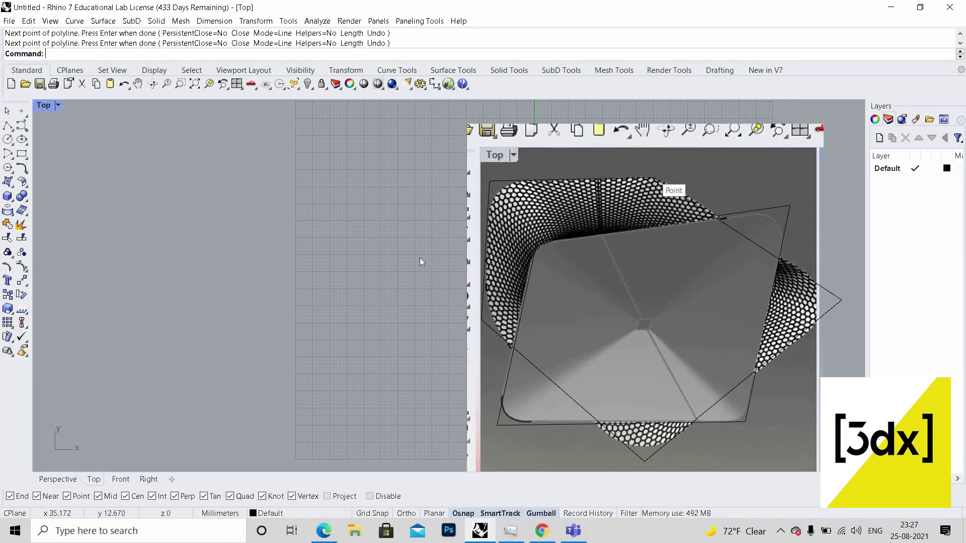
Hide the reference picture so that only the two traced outlines remain
scroll(421, 258, "down", 8)
scroll(609, 216, "up", 6)
left_click_drag(698, 219, 566, 168)
middle_click(578, 187)
key("ctrl+h")
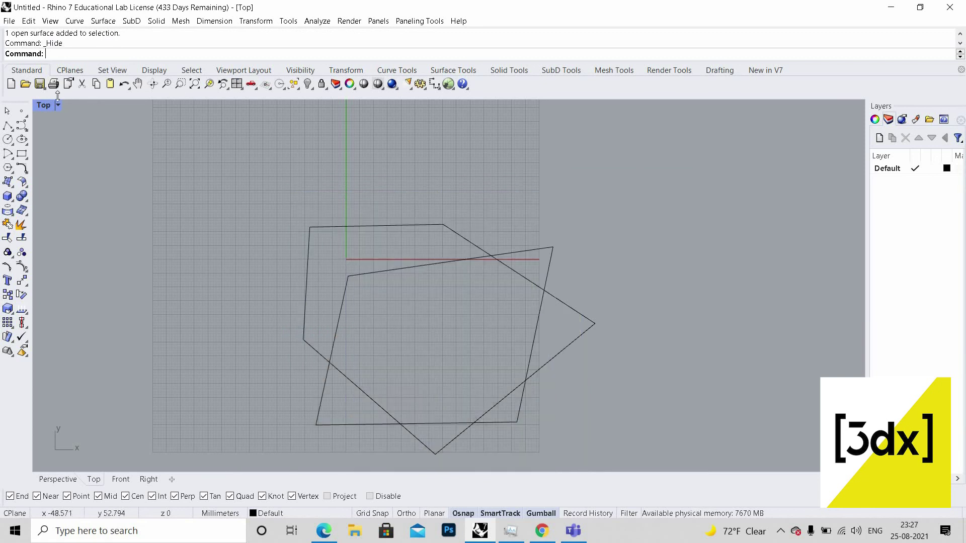
Return to the four-viewport layout and maximize the Perspective viewport around both outlines
double_click(50, 105)
right_click_drag(618, 226, 457, 106)
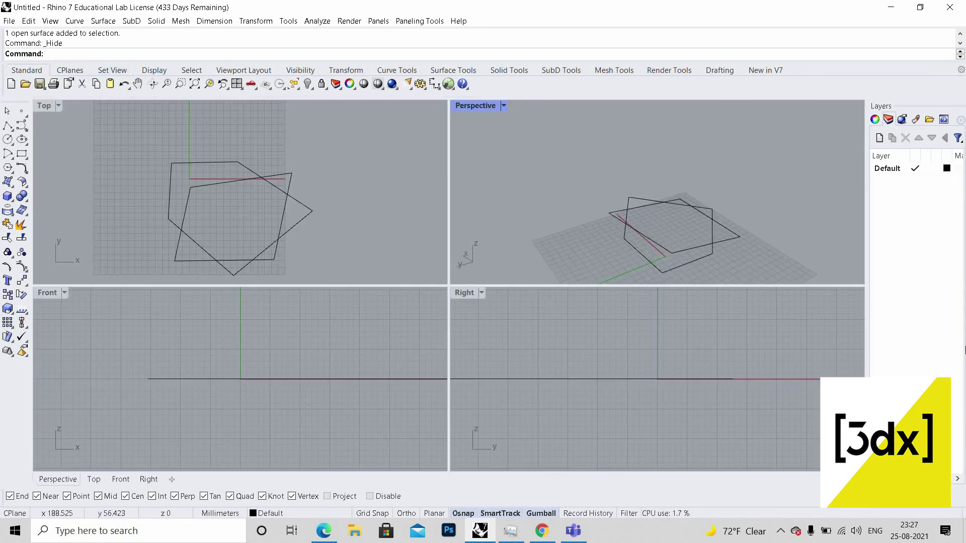
key("ctrl+m")
scroll(635, 388, "up", 3)
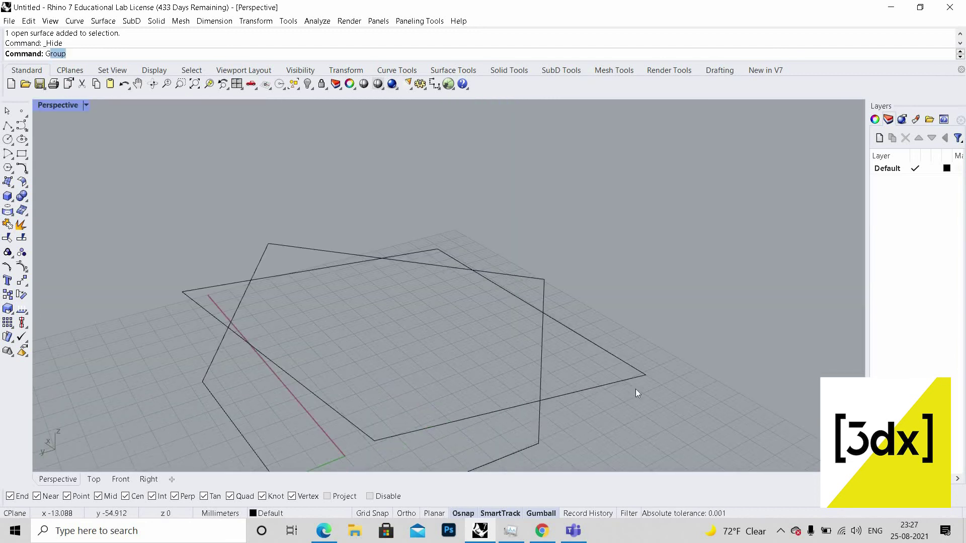
Try a Fillet with a radius of 20 on the first corner of the four-sided roof outline
type("fillet")
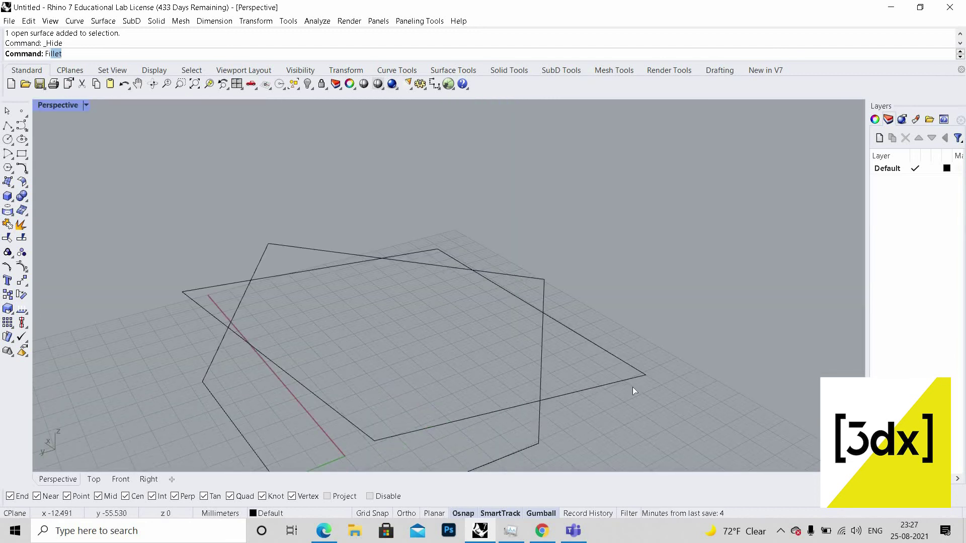
key("Return")
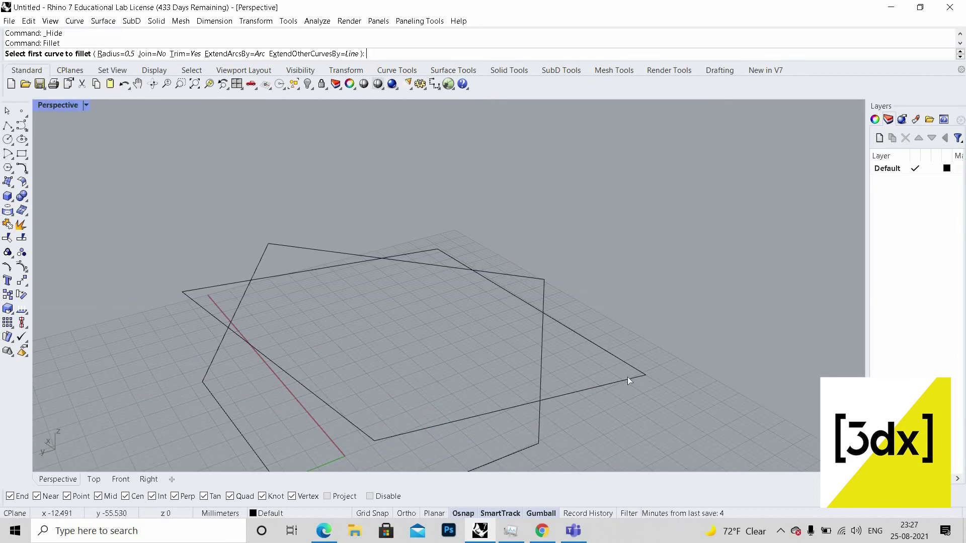
left_click(125, 54)
type("20")
key("Return")
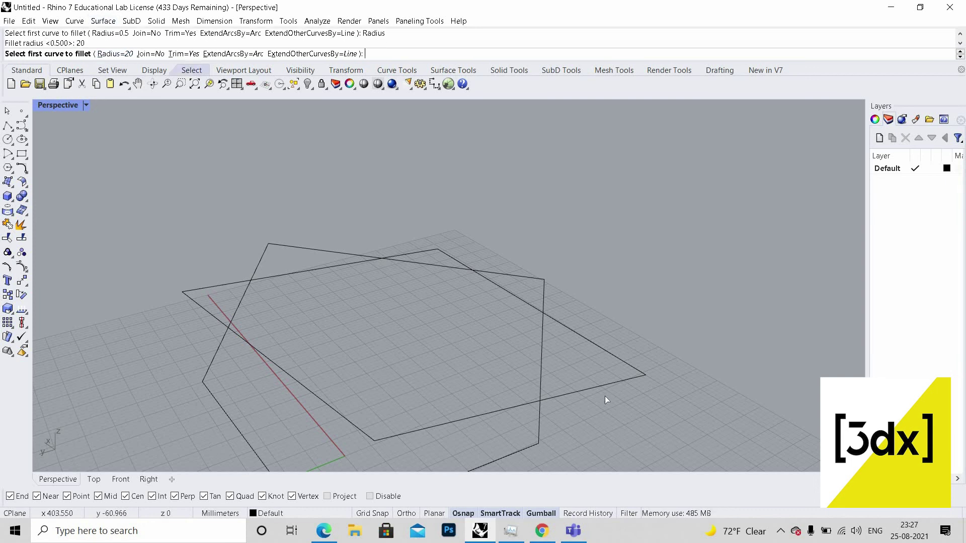
left_click(604, 345)
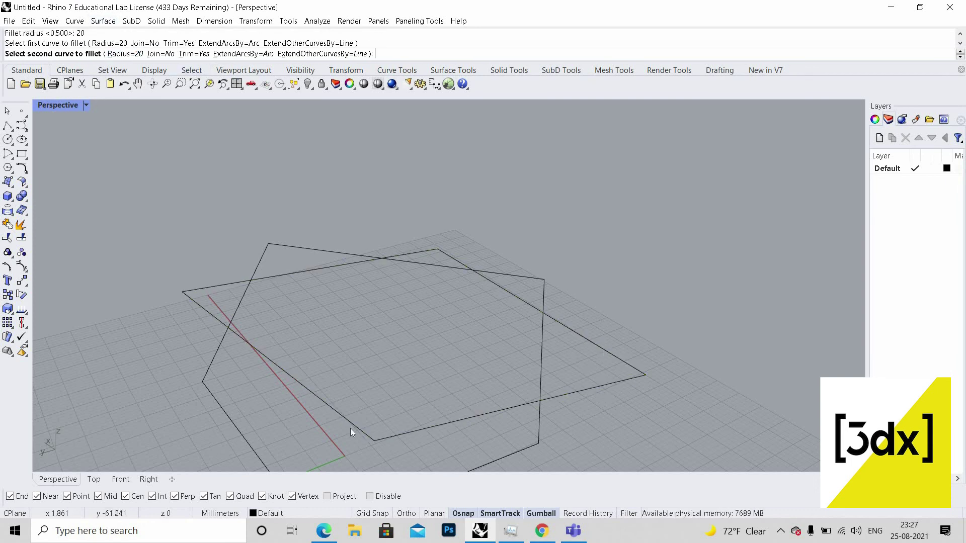
left_click(403, 436)
Try the same 20 mm fillet on the remaining three corners of the roof outline
key("Return")
left_click(353, 424)
left_click(403, 434)
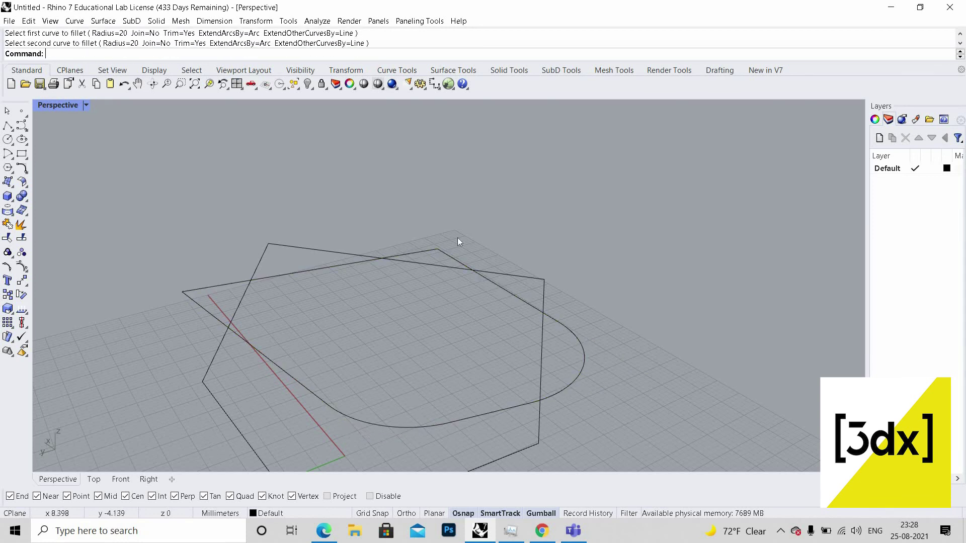
key("Return")
left_click(464, 266)
left_click(203, 289)
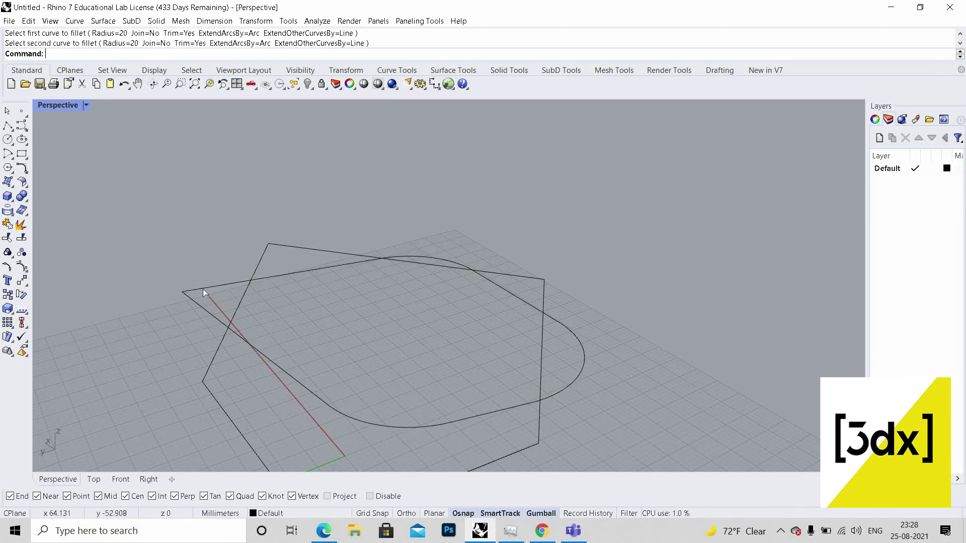
key("Return")
left_click(203, 304)
left_click(292, 273)
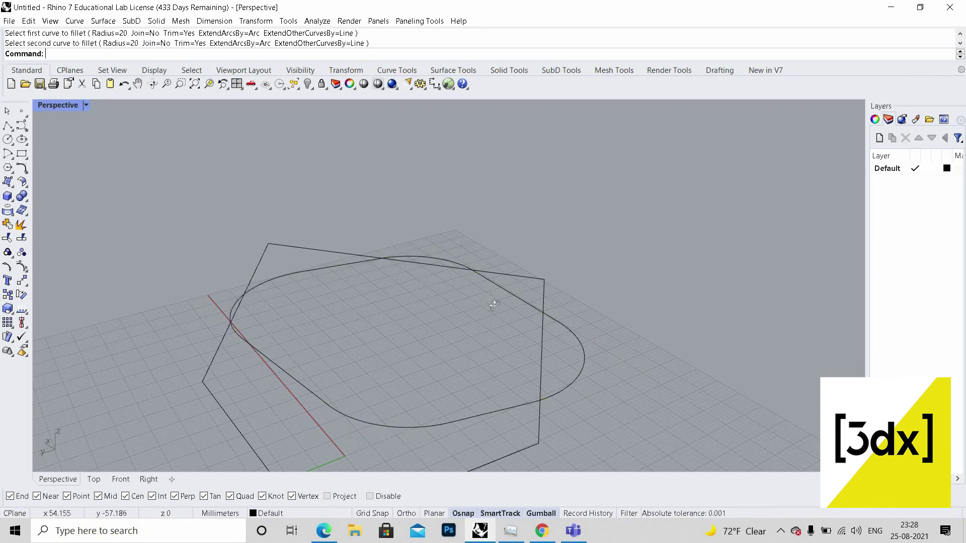
Undo the four 20 mm fillets on the roof outline
scroll(353, 301, "down", 3)
right_click_drag(353, 300, 578, 334)
key("ctrl+z")
key("ctrl+z")
key("ctrl+z")
key("ctrl+z")
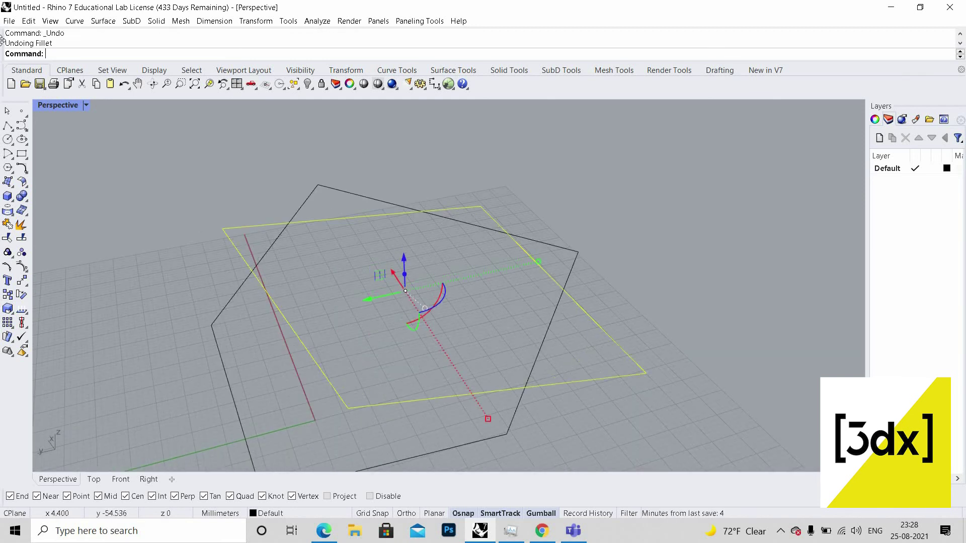
Set the Fillet radius to 10 and round the first corner of the four-sided roof outline
key("Return")
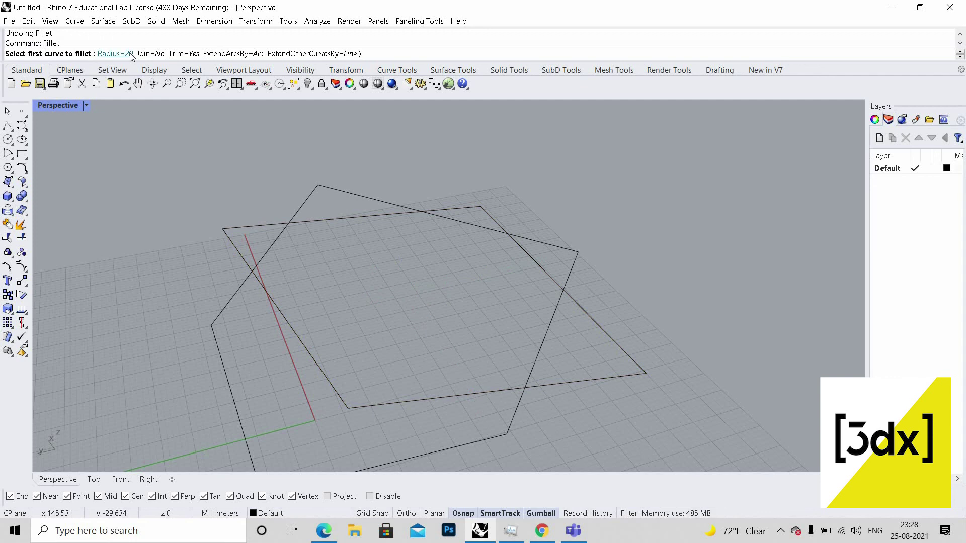
left_click(113, 54)
type("10")
key("Return")
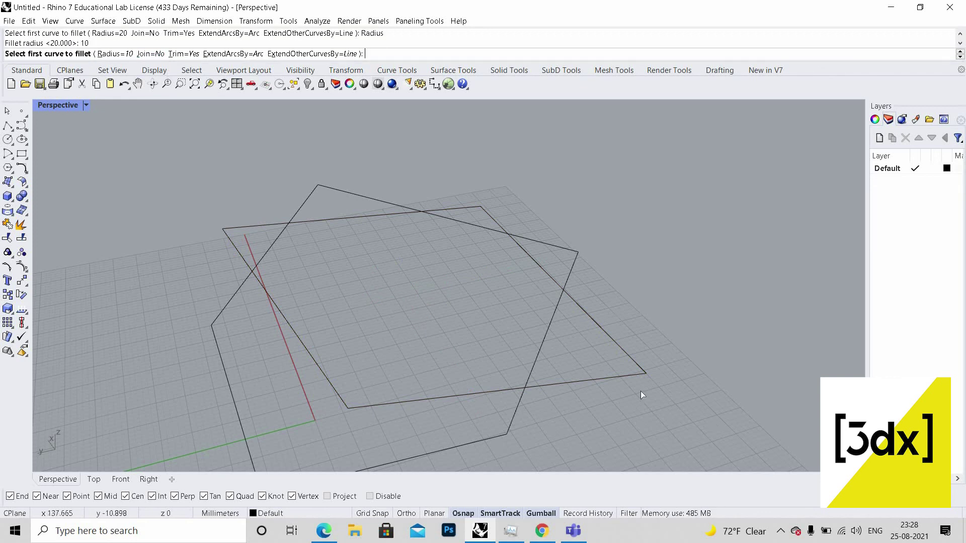
left_click(628, 355)
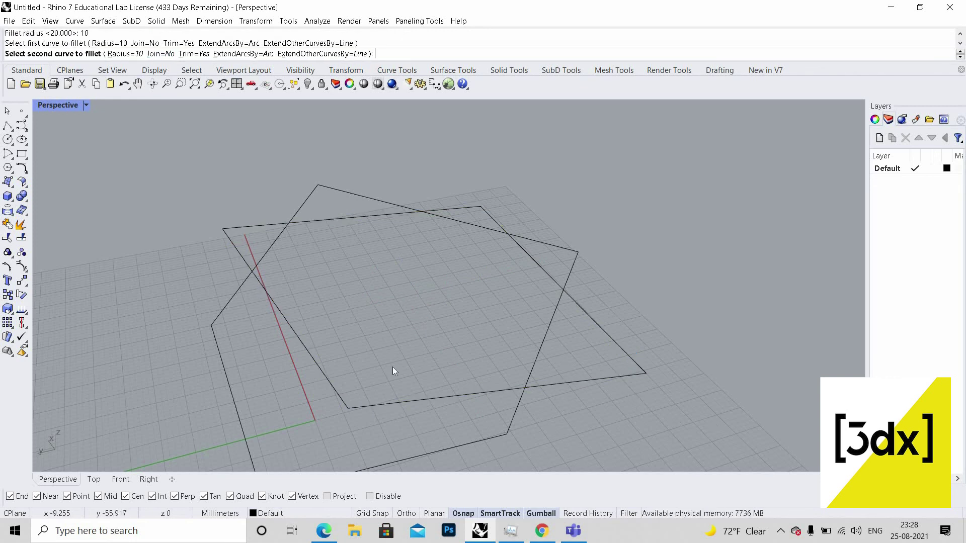
left_click(376, 398)
left_click(332, 387)
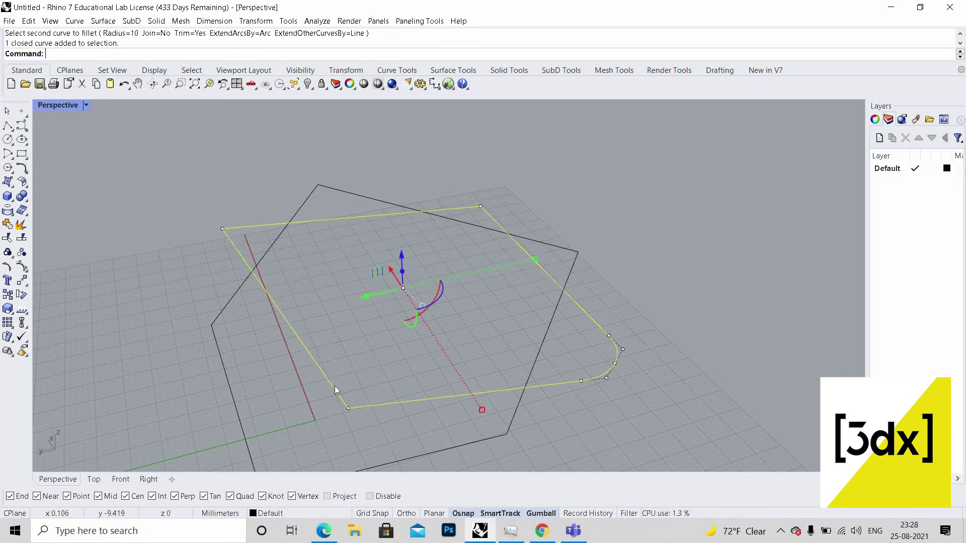
left_click(391, 403)
Fillet the other three corners of the roof outline with the 10 mm radius
key("Return")
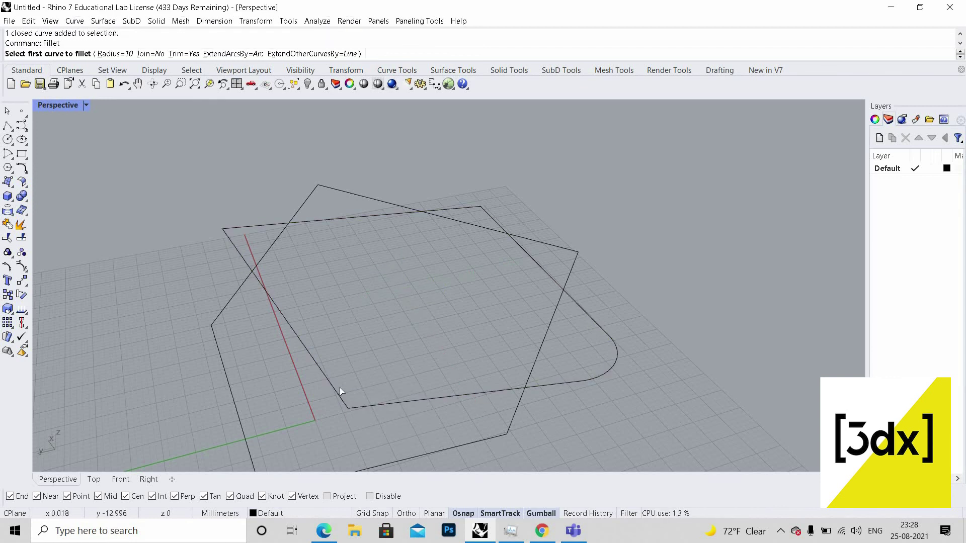
left_click(336, 387)
left_click(233, 244)
key("Return")
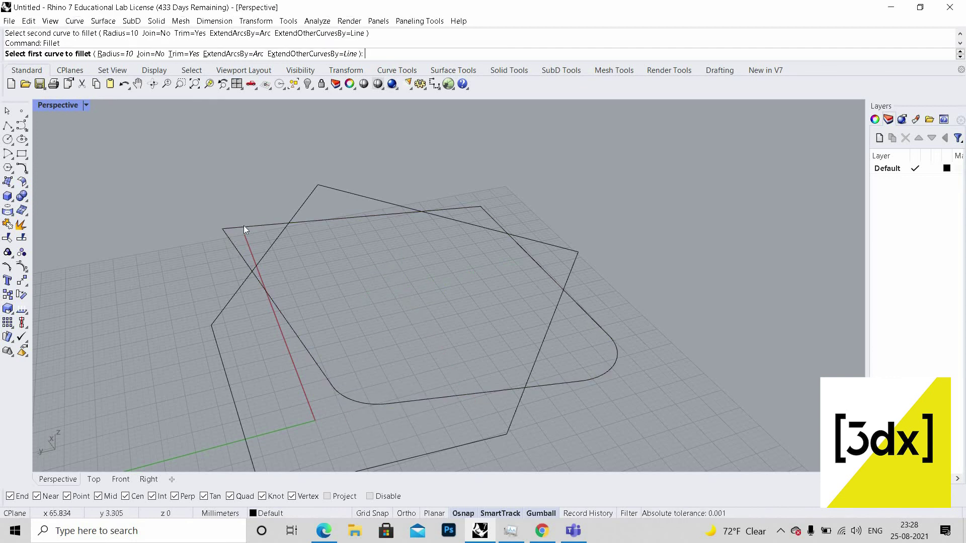
left_click(243, 226)
left_click(458, 208)
left_click(486, 213)
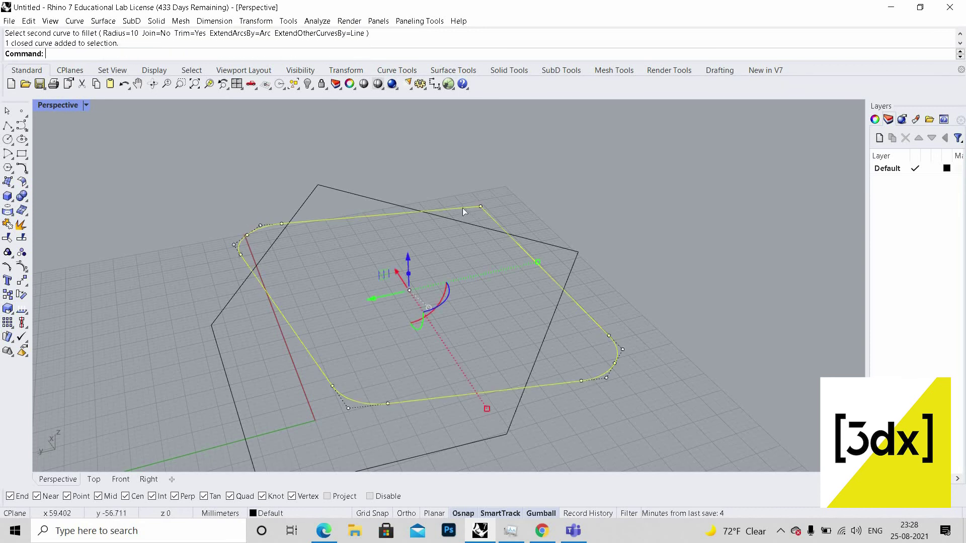
key("Return")
left_click(502, 223)
left_click(502, 223)
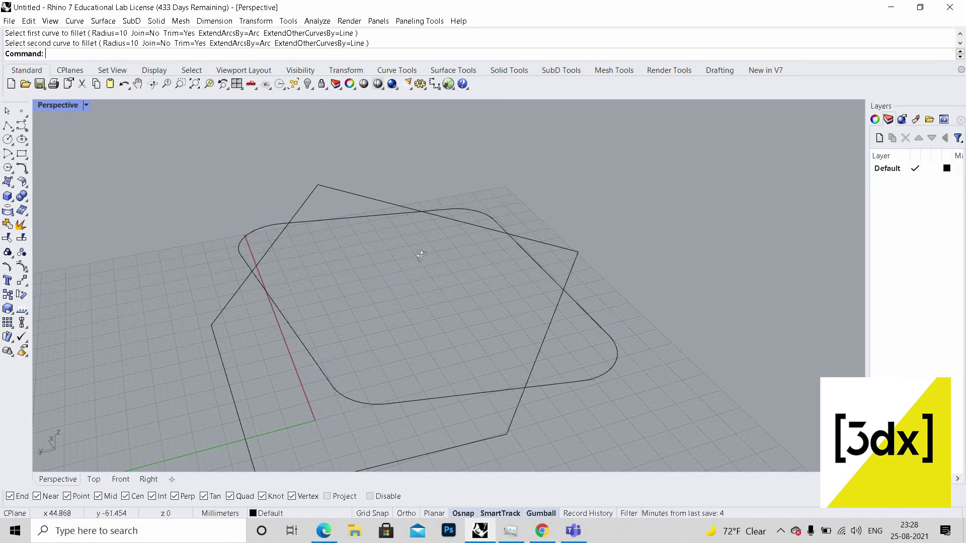
Fillet two adjacent corners of the five-sided base outline with a 10 mm radius, starting at its sharp outer tip
scroll(437, 270, "down", 5)
right_click_drag(451, 288, 393, 373)
scroll(393, 373, "up", 4)
key("Return")
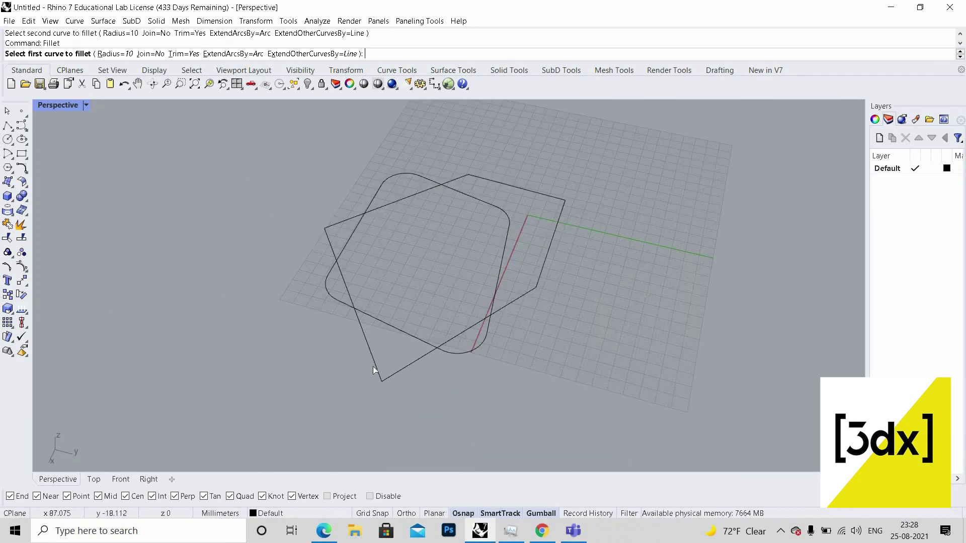
left_click(374, 366)
left_click(530, 291)
key("Return")
left_click(541, 269)
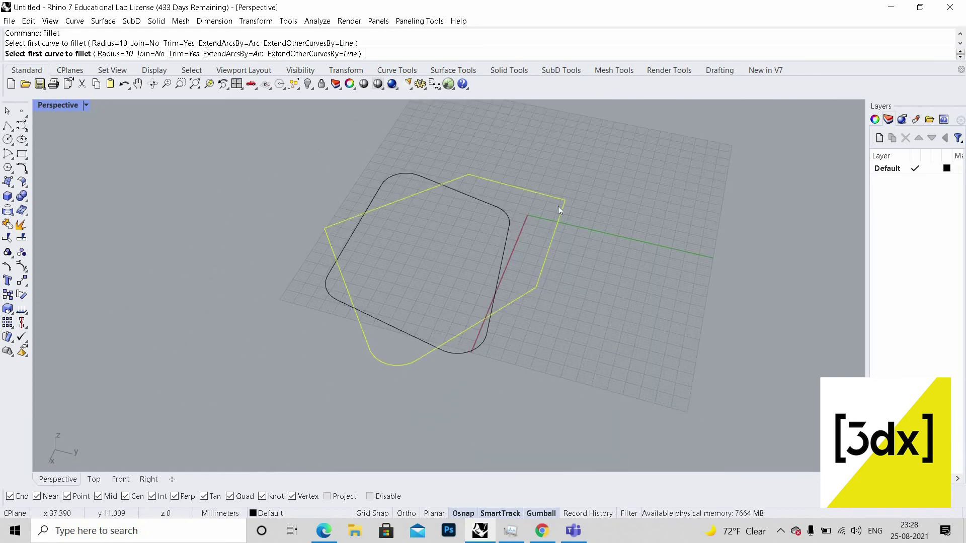
left_click(563, 206)
left_click(563, 208)
Fillet the remaining three corners of the five-sided base outline with the 10 mm radius
key("Return")
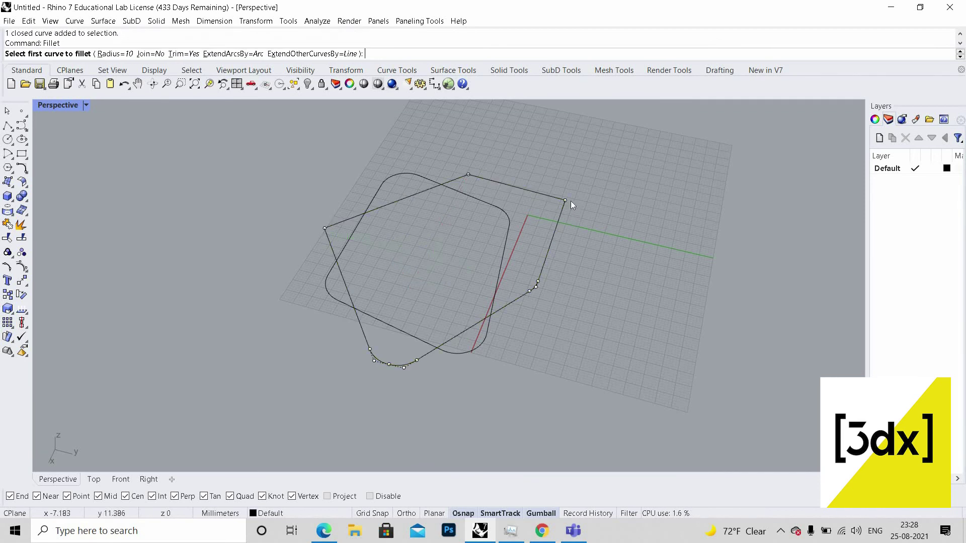
scroll(557, 213, "up", 2)
left_click(547, 194)
left_click(435, 163)
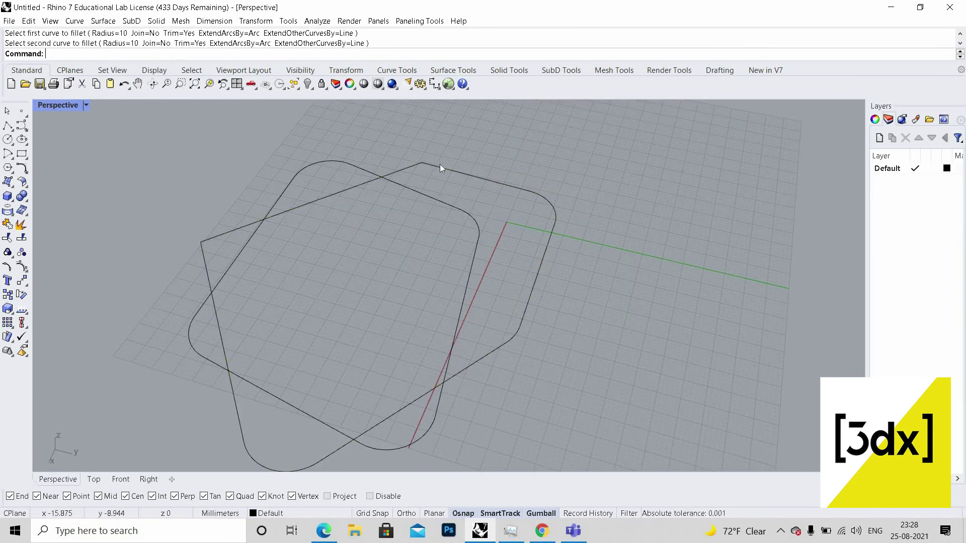
key("Return")
left_click(416, 165)
left_click(201, 247)
key("Return")
left_click(476, 234)
left_click(209, 287)
Move the rounded four-sided roof outline straight up to about 93 mm above the construction plane
scroll(649, 252, "down", 5)
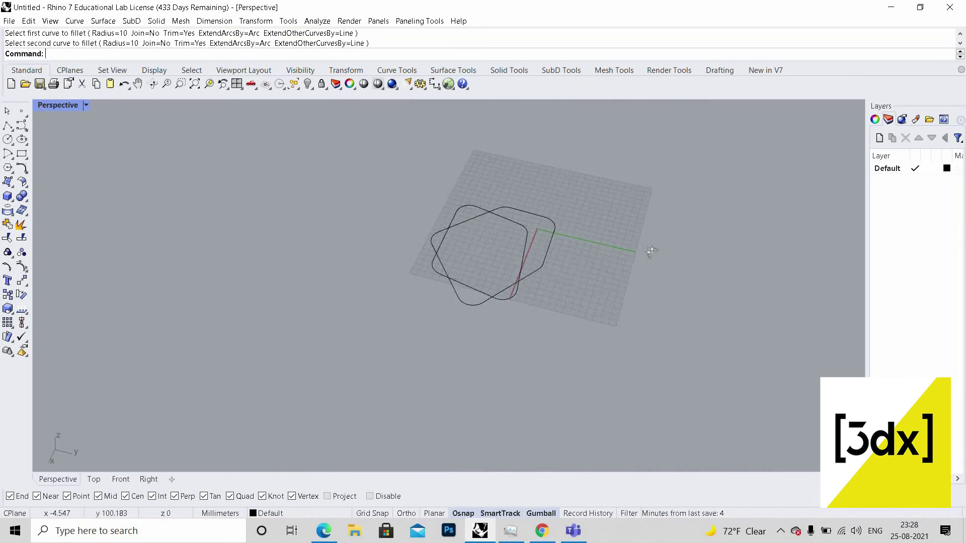
right_click_drag(649, 251, 412, 243)
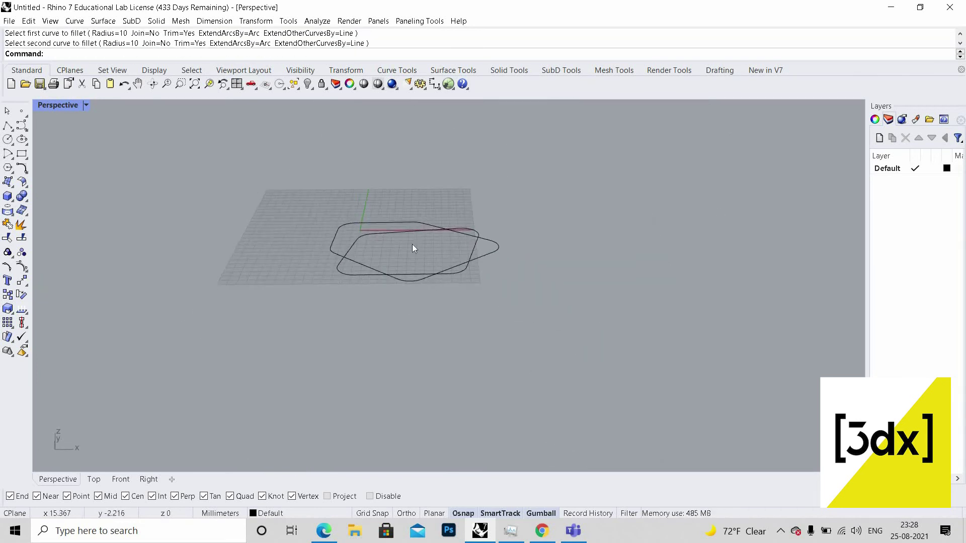
scroll(412, 243, "up", 3)
left_click(438, 228)
left_click_drag(469, 85, 508, 241)
scroll(524, 261, "down", 6)
scroll(498, 243, "up", 4)
right_click_drag(485, 243, 546, 188)
key("Escape")
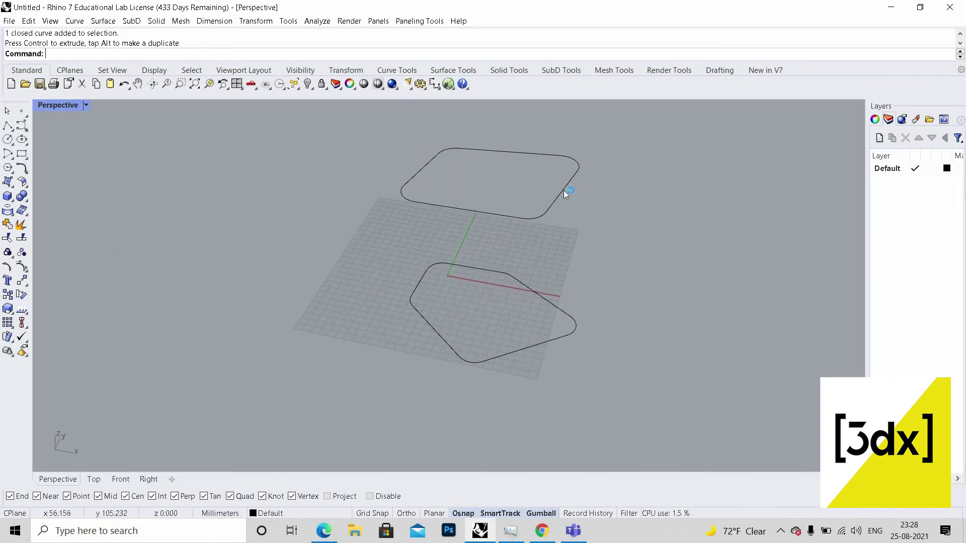
Offset the raised roof outline inward by about 6.2 mm
left_click(564, 190)
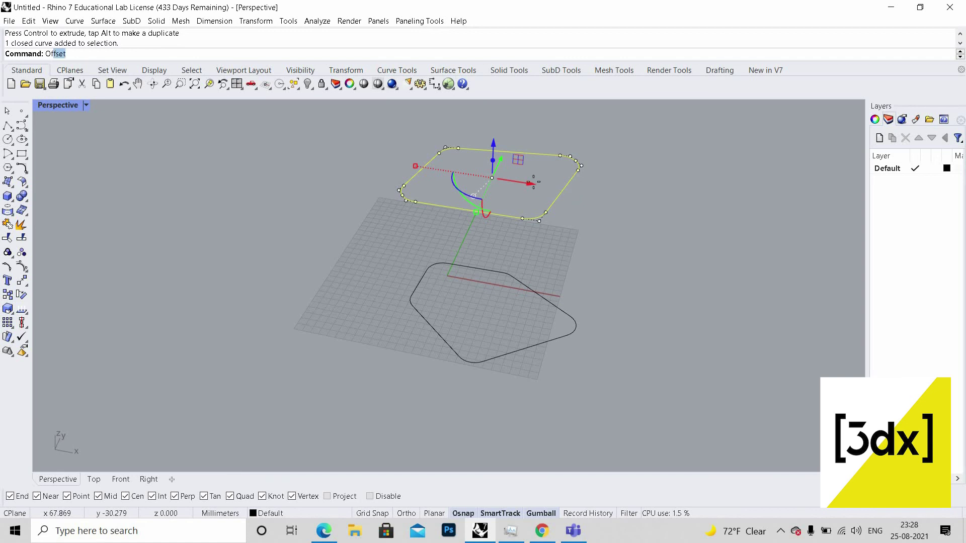
key("Return")
scroll(553, 197, "up", 2)
left_click(554, 200)
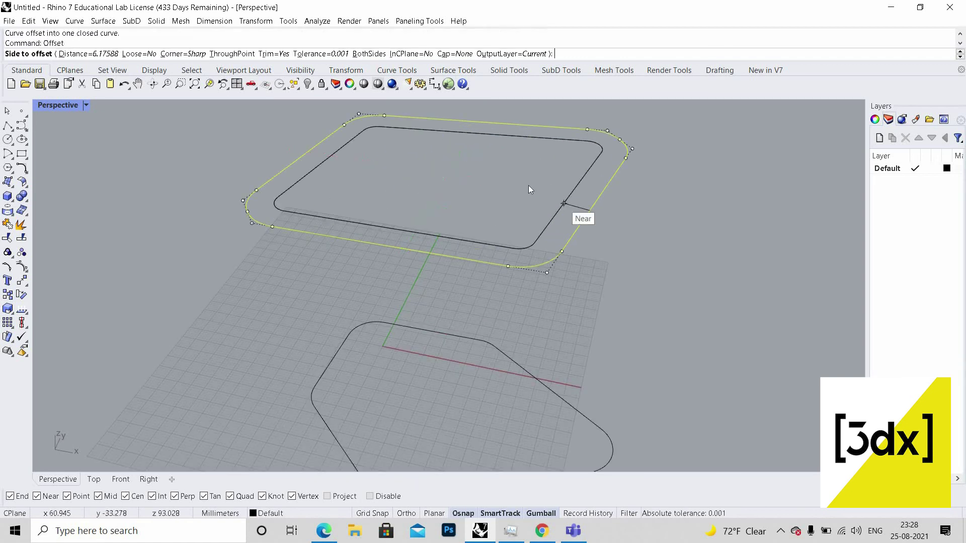
key("Escape")
Offset the inner roof curve inward once more by about 6.2 mm and select the innermost curve
key("Return")
left_click(560, 202)
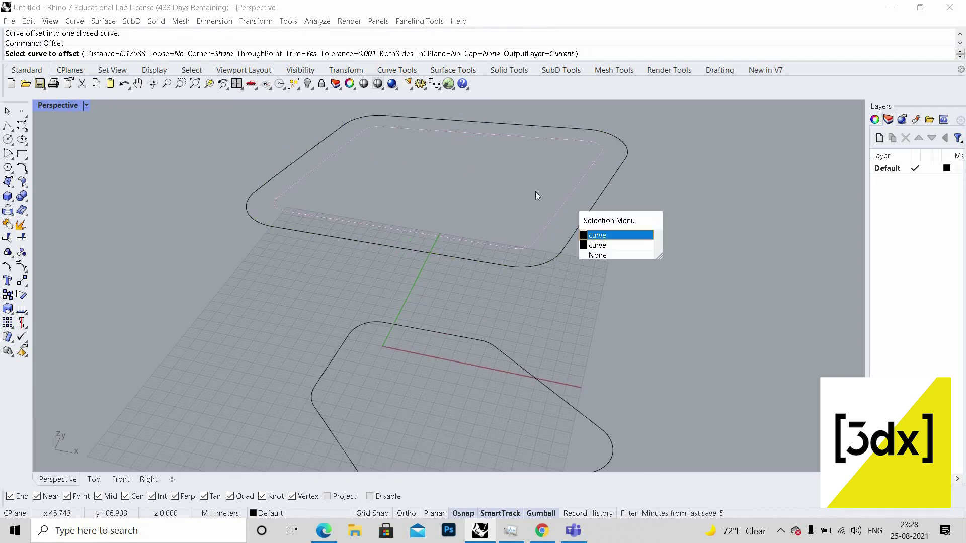
left_click(535, 192)
left_click(533, 204)
left_click(495, 229)
scroll(482, 141, "down", 3)
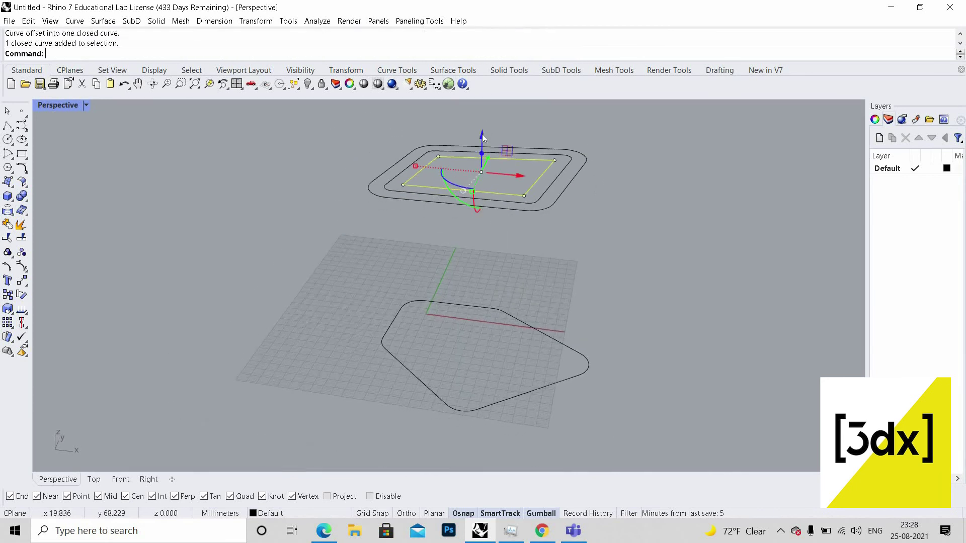
Move the innermost curve straight down to about midway between roof and base, and delete the intermediate offset curve at roof level
left_click_drag(491, 228, 521, 228)
right_click_drag(521, 228, 554, 140)
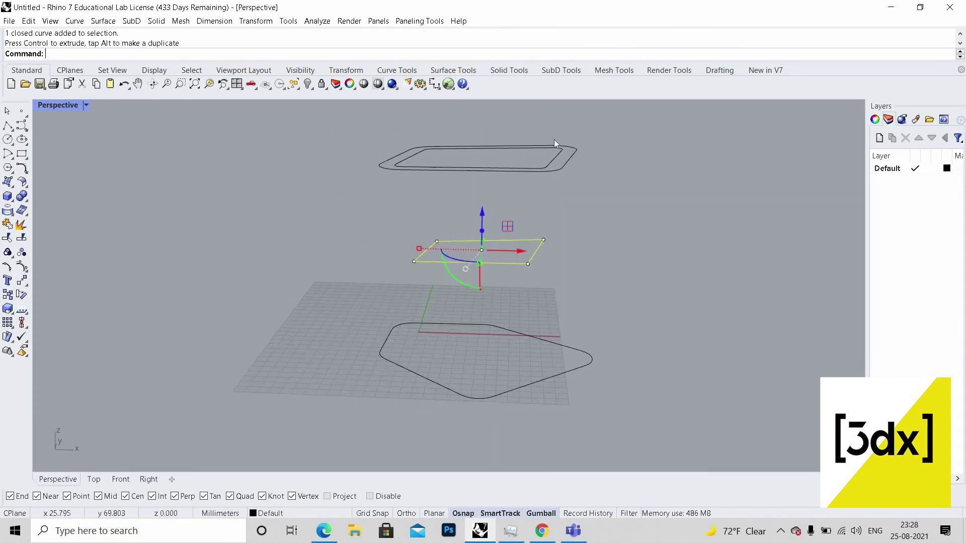
key("Escape")
left_click(547, 156)
key("Delete")
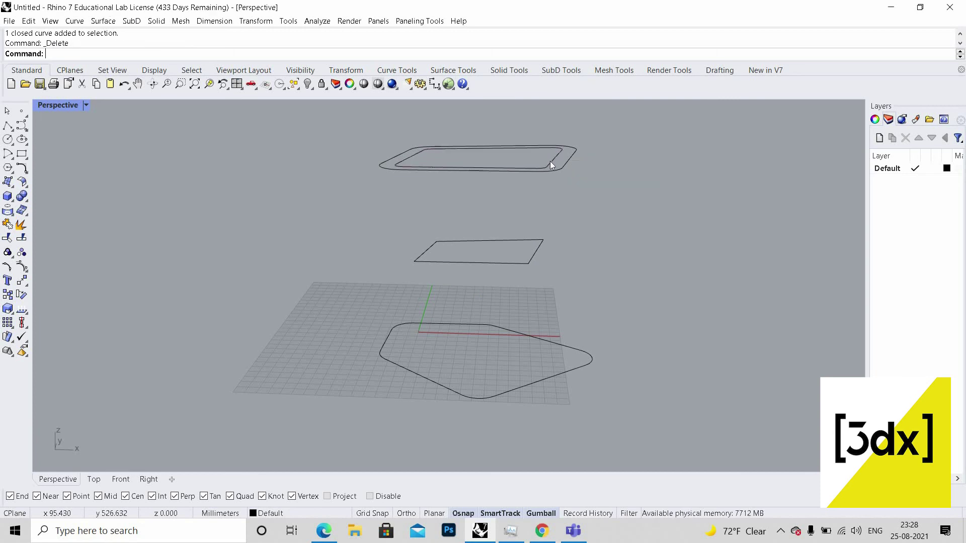
key("Delete")
scroll(539, 272, "up", 3)
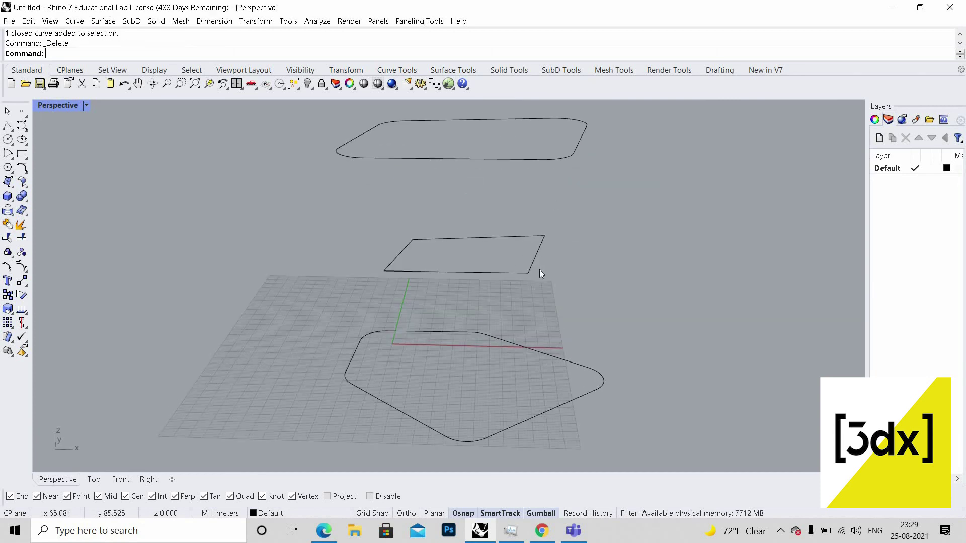
Fillet the first corner of the lowered four-sided middle curve with a 5 mm radius
type("Fil")
key("Return")
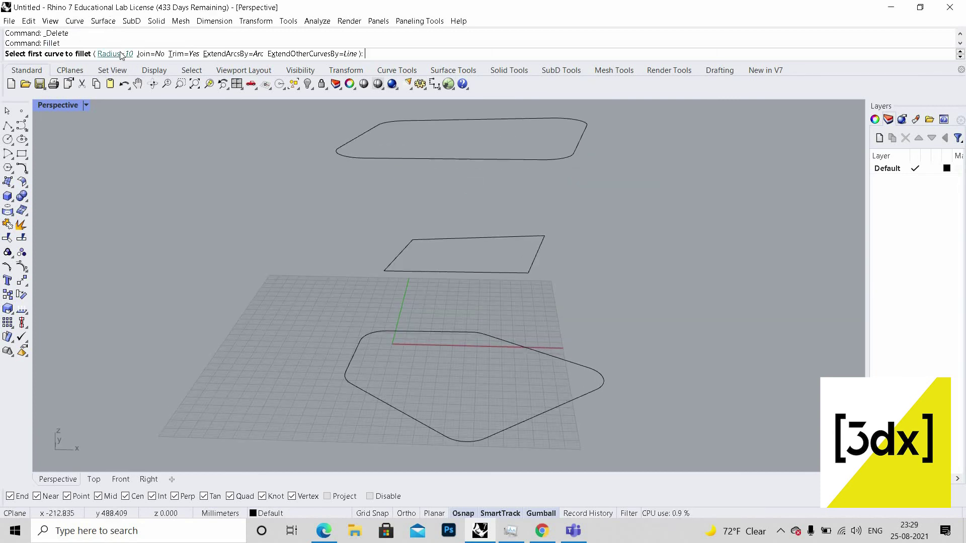
left_click(109, 53)
type("5")
key("Return")
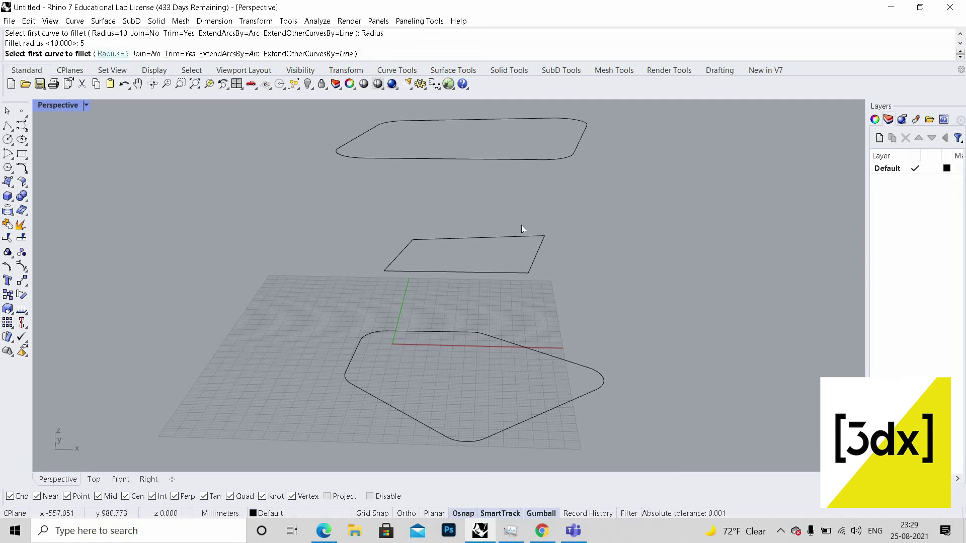
right_click_drag(517, 243, 544, 261)
right_click(542, 260)
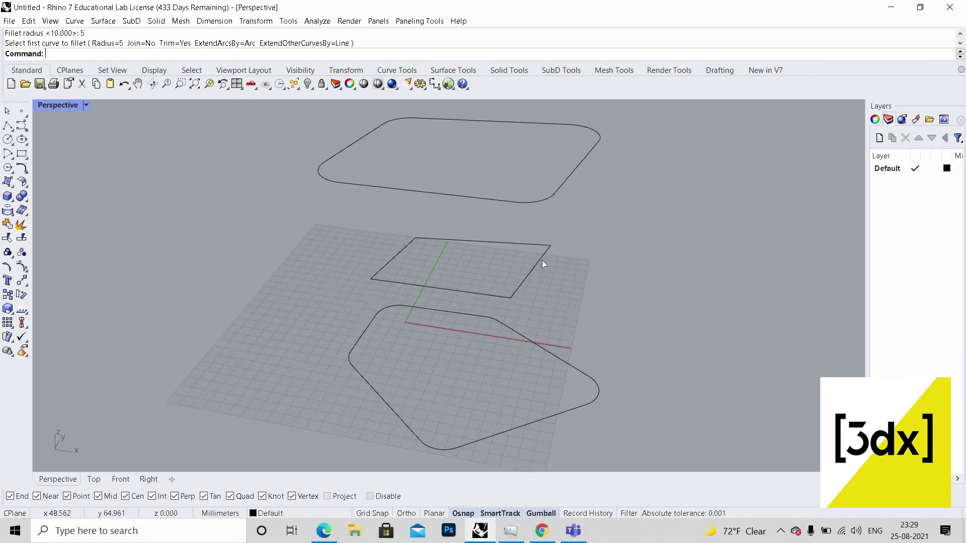
right_click(542, 260)
left_click(522, 243)
left_click(397, 245)
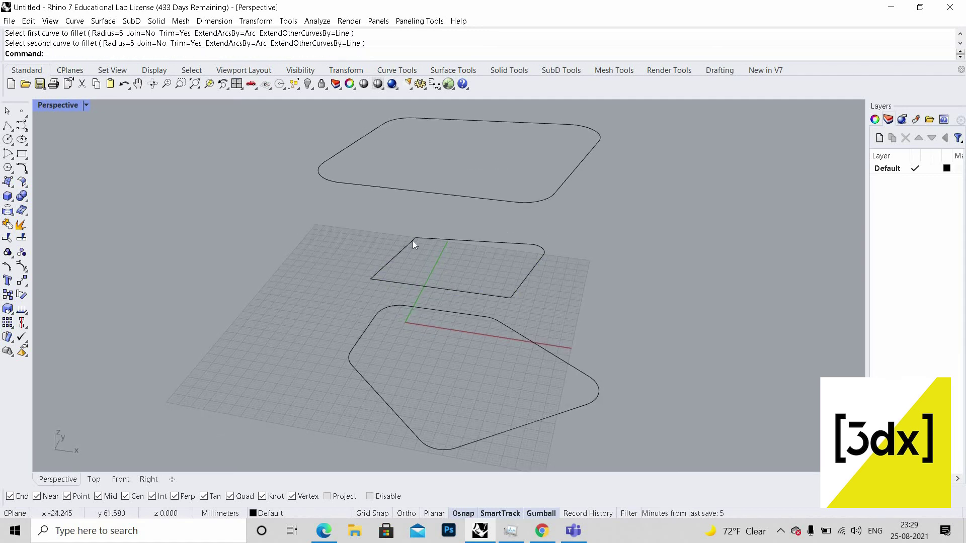
Fillet the remaining three corners of the middle curve with the 5 mm radius
left_click(442, 238)
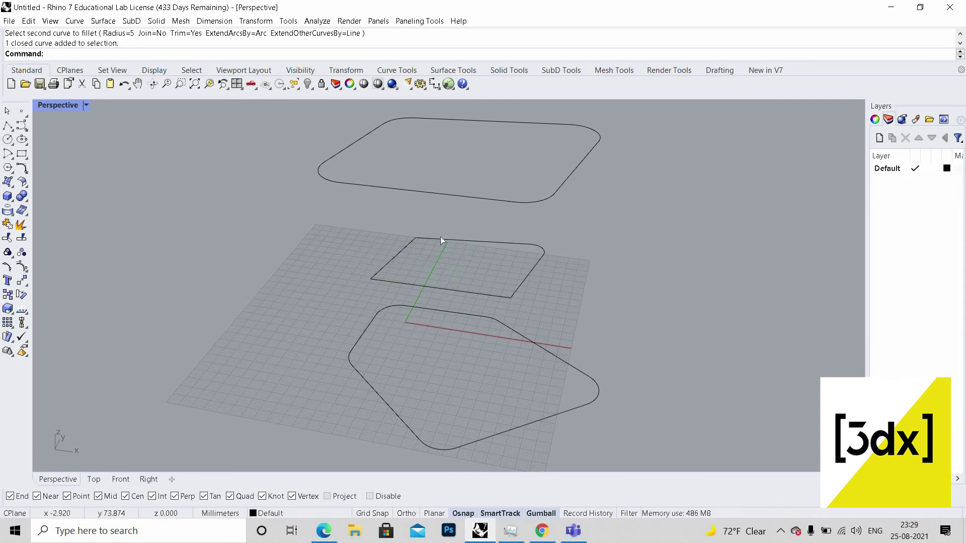
key("Return")
left_click(409, 246)
left_click(383, 270)
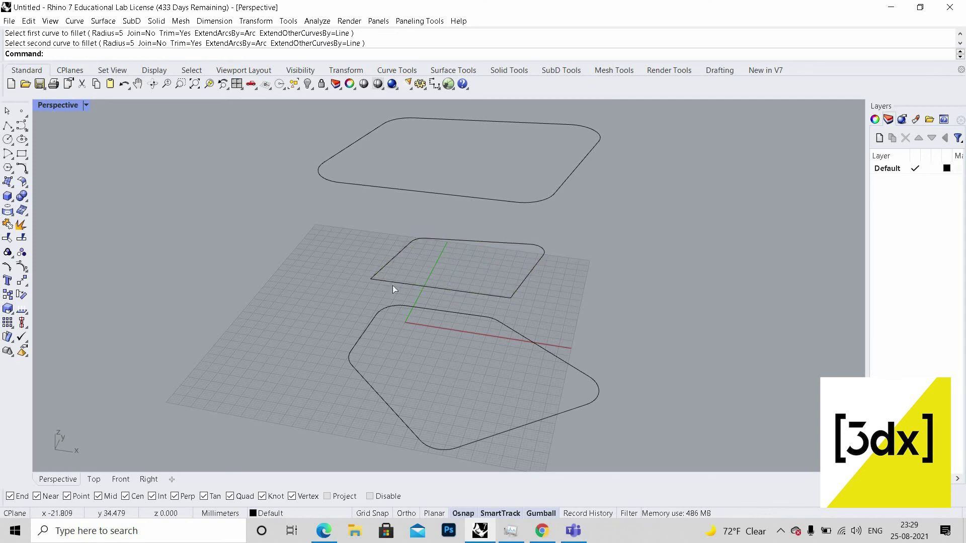
right_click(392, 285)
left_click(385, 266)
left_click(410, 285)
right_click(528, 296)
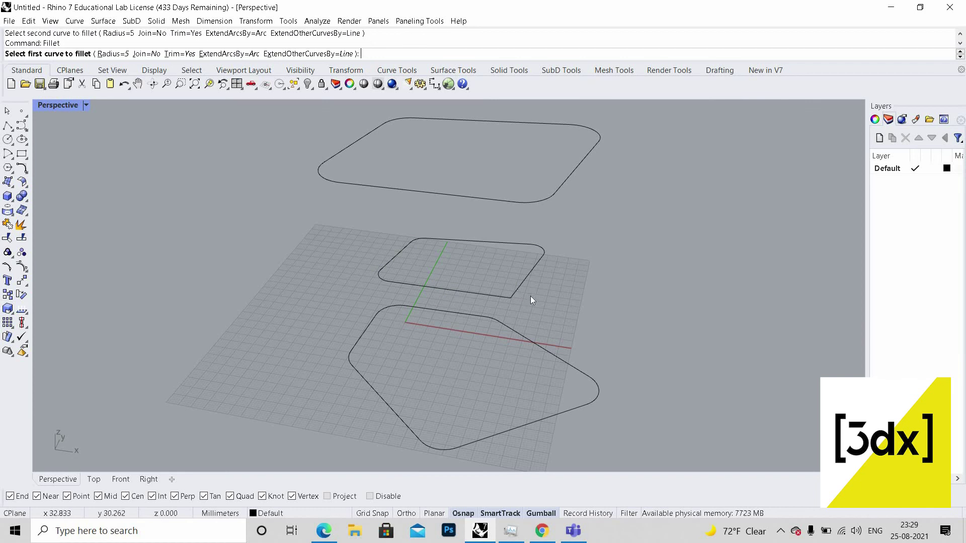
left_click(499, 296)
left_click(521, 285)
scroll(541, 297, "down", 6)
right_click_drag(543, 297, 545, 307)
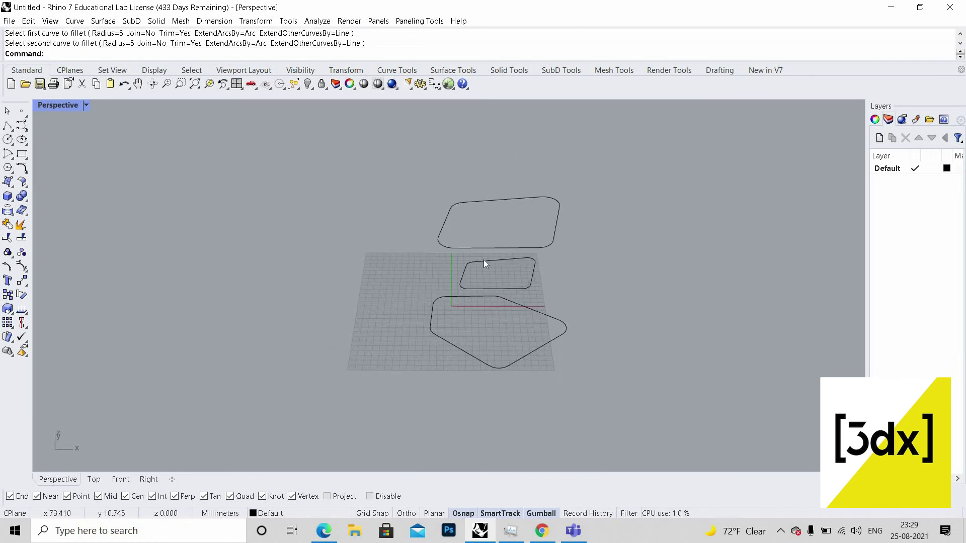
right_click_drag(671, 322, 522, 372)
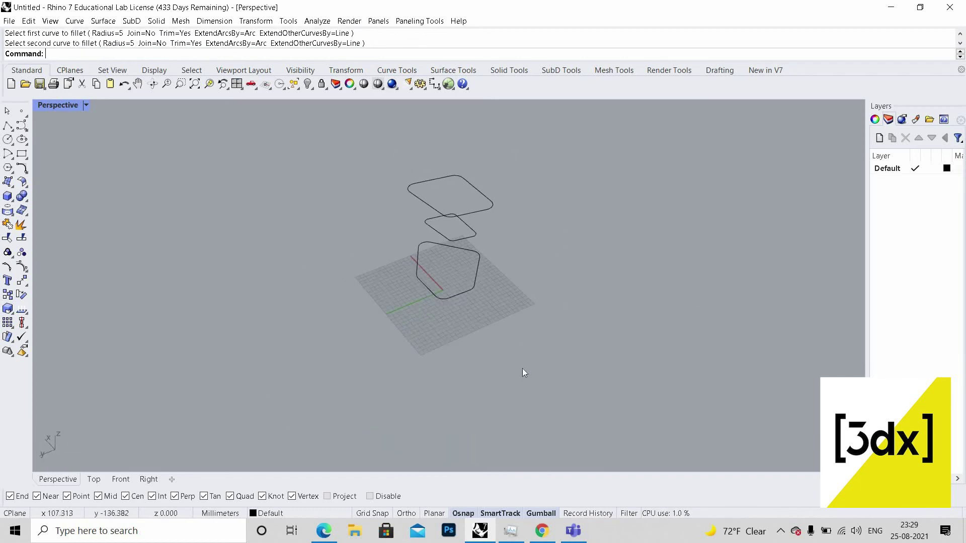
key("ctrl+a")
scroll(412, 206, "up", 4)
type("loft")
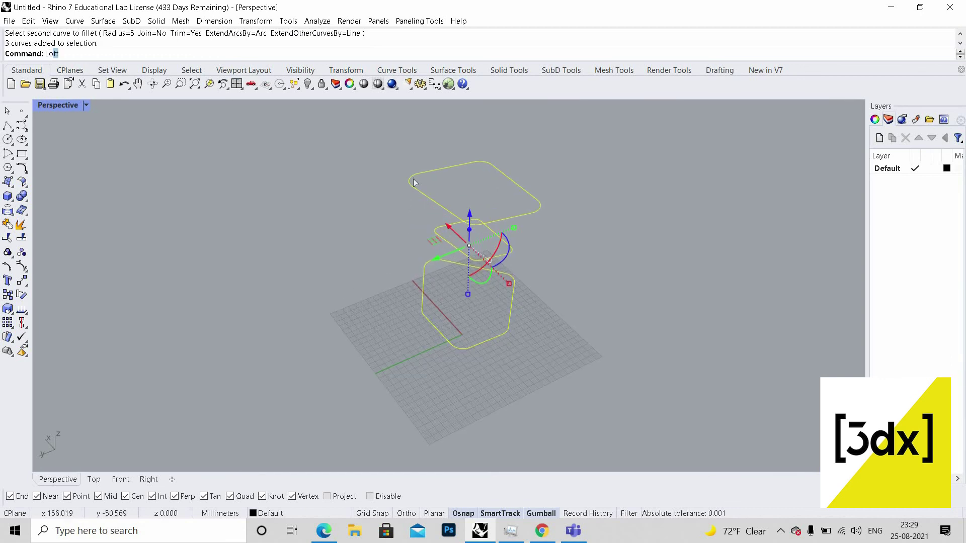
key("Return")
left_click_drag(486, 168, 494, 166)
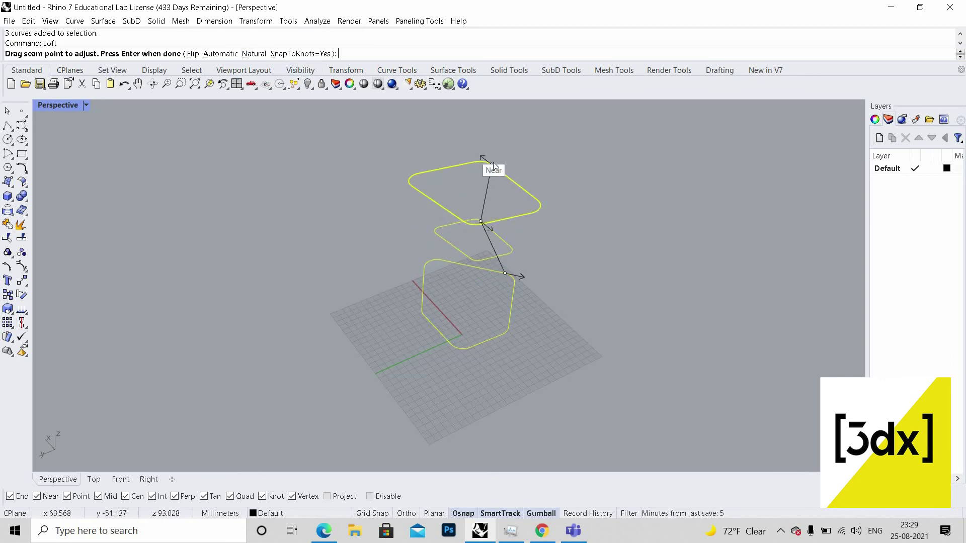
left_click(491, 165)
scroll(477, 229, "up", 5)
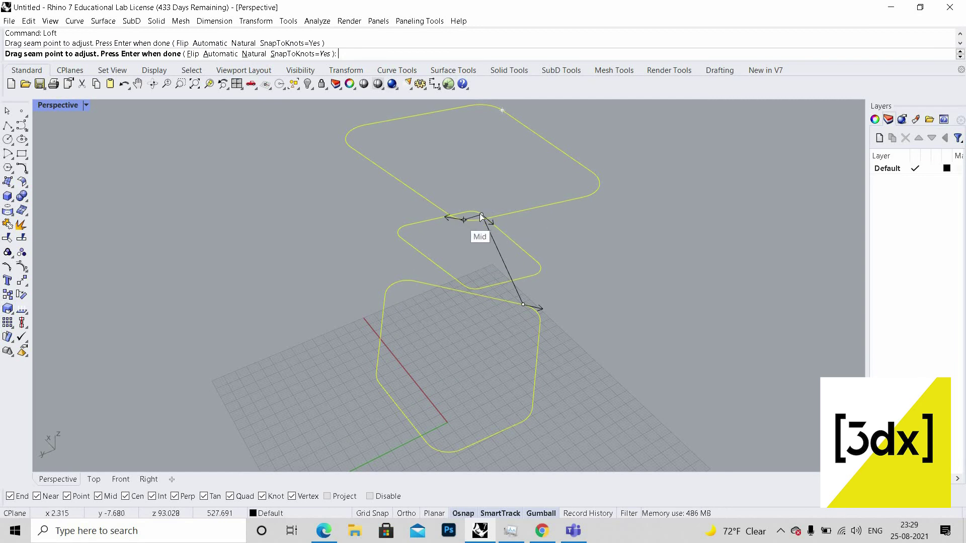
left_click(463, 220)
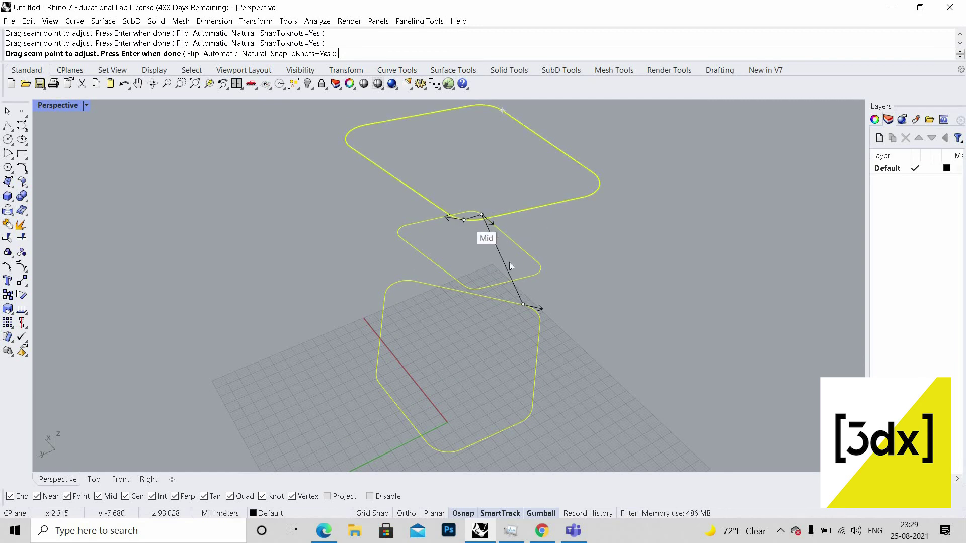
left_click(472, 288)
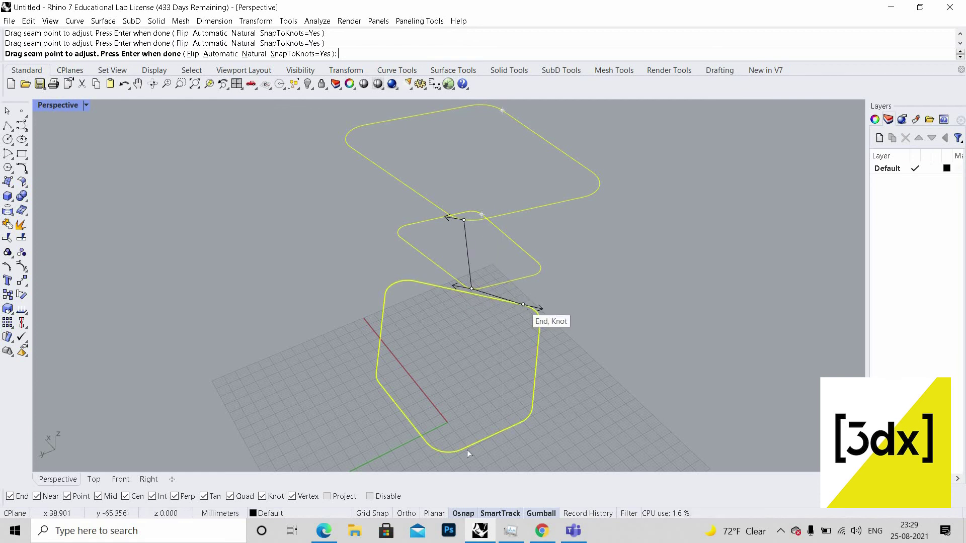
left_click_drag(467, 453, 442, 451)
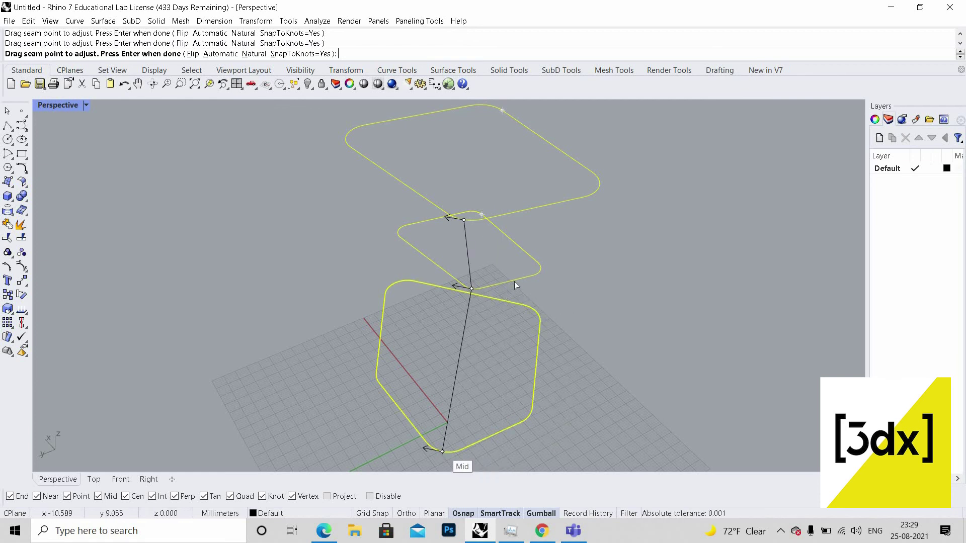
right_click_drag(513, 309, 544, 261)
scroll(422, 246, "down", 4)
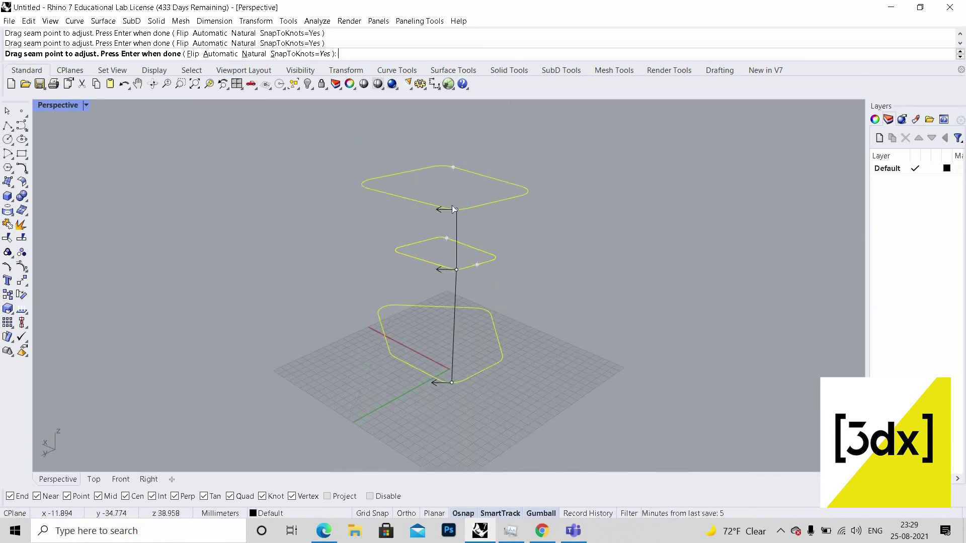
right_click_drag(452, 206, 426, 214)
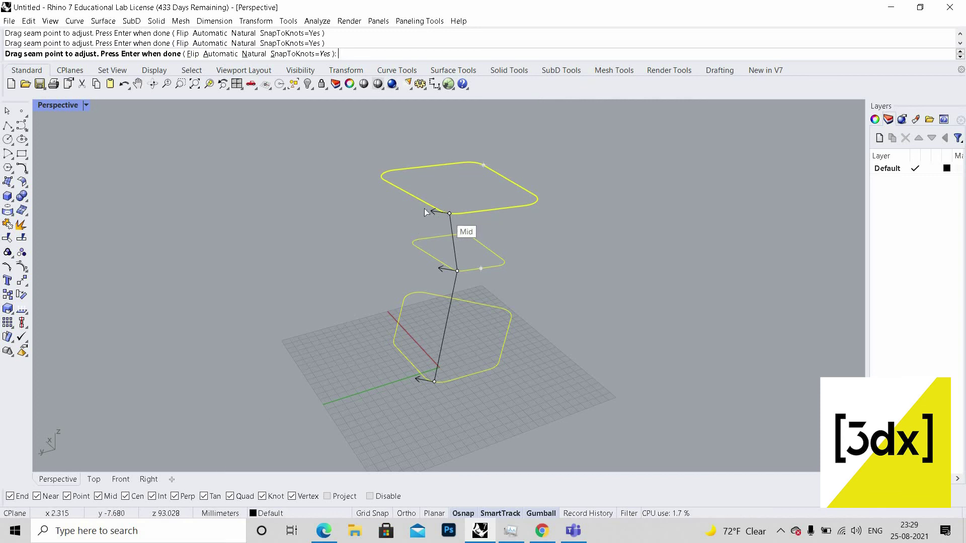
left_click(194, 53)
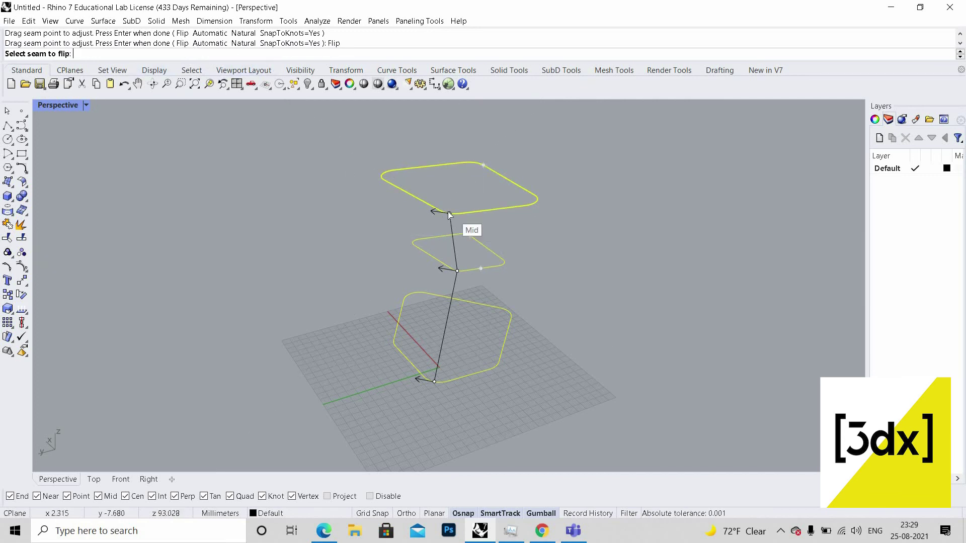
left_click(449, 215)
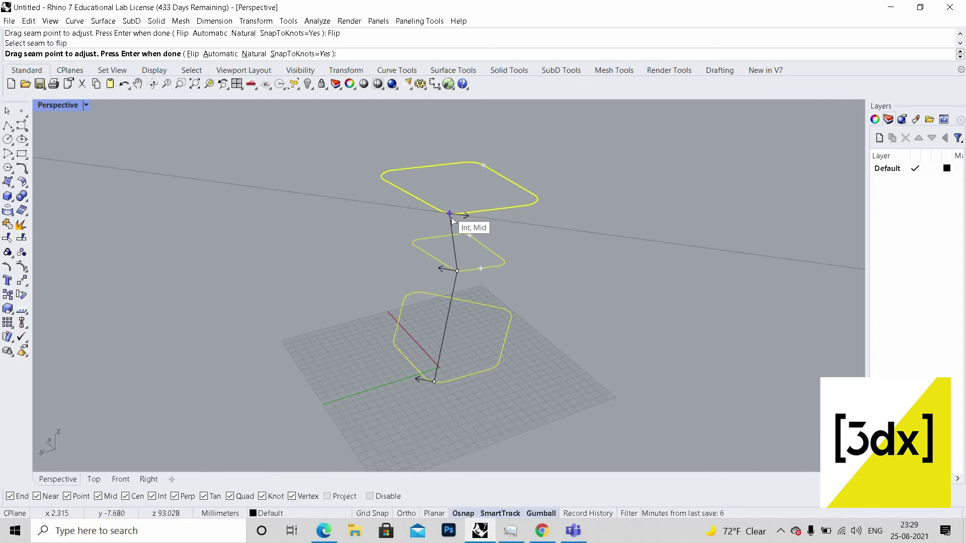
key("Return")
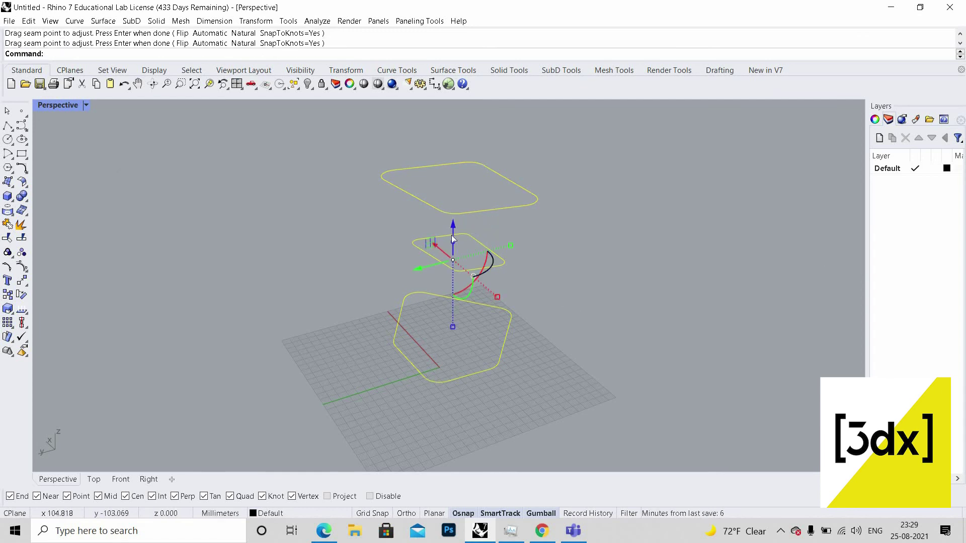
Loft the three selected curves with their seam points aligned along the same rounded corner
key("Return")
left_click_drag(481, 166, 460, 283)
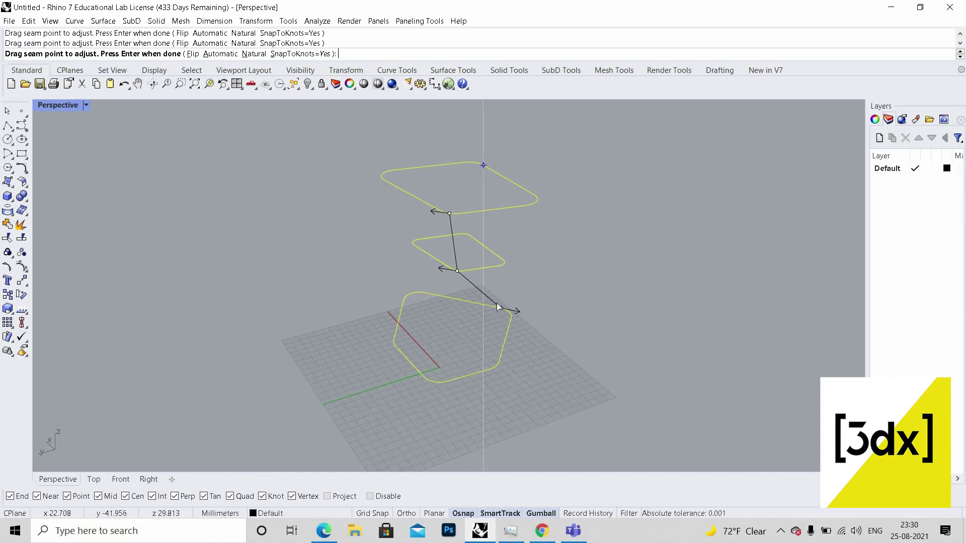
left_click_drag(439, 373, 434, 382)
key("Return")
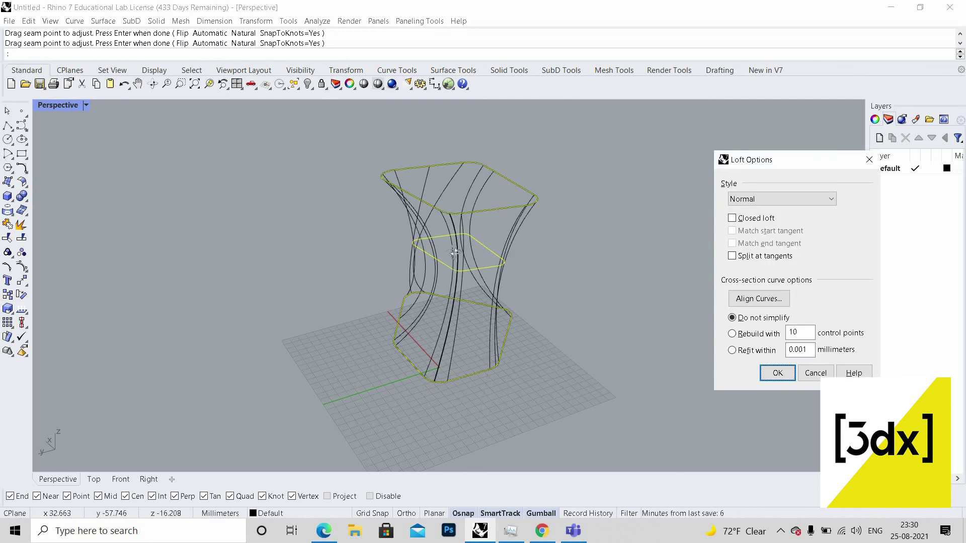
Finish the loft in Normal style with the cross-section curves rebuilt by control points
right_click_drag(366, 236, 536, 283)
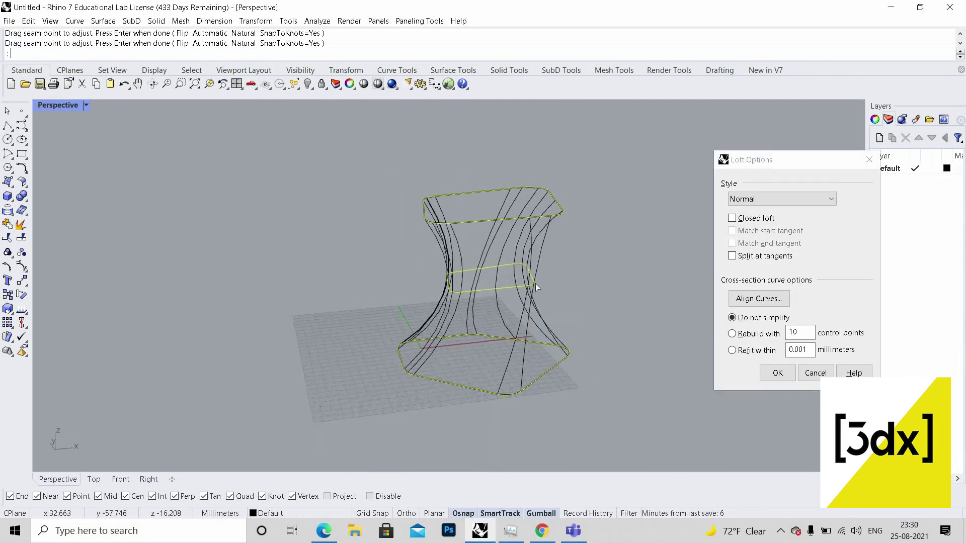
left_click(790, 207)
left_click(737, 334)
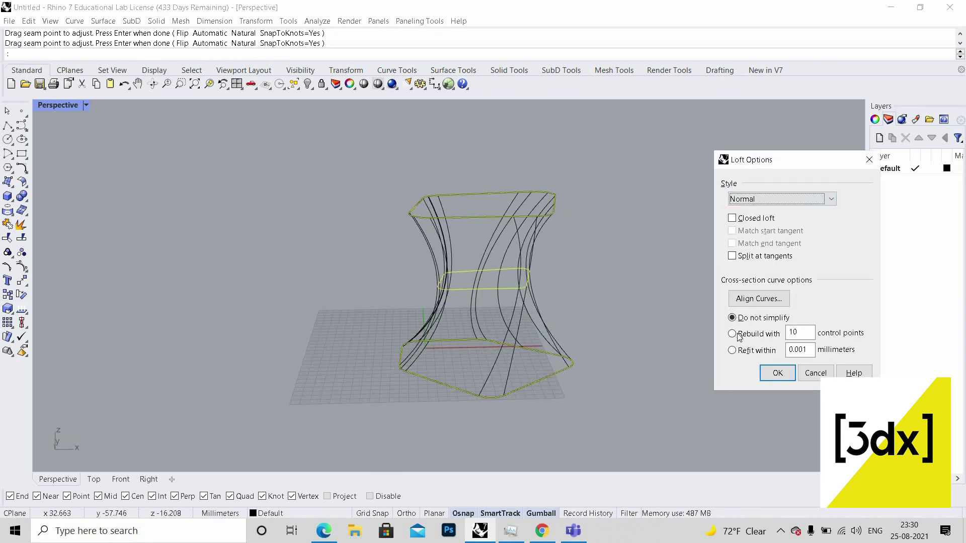
left_click(758, 335)
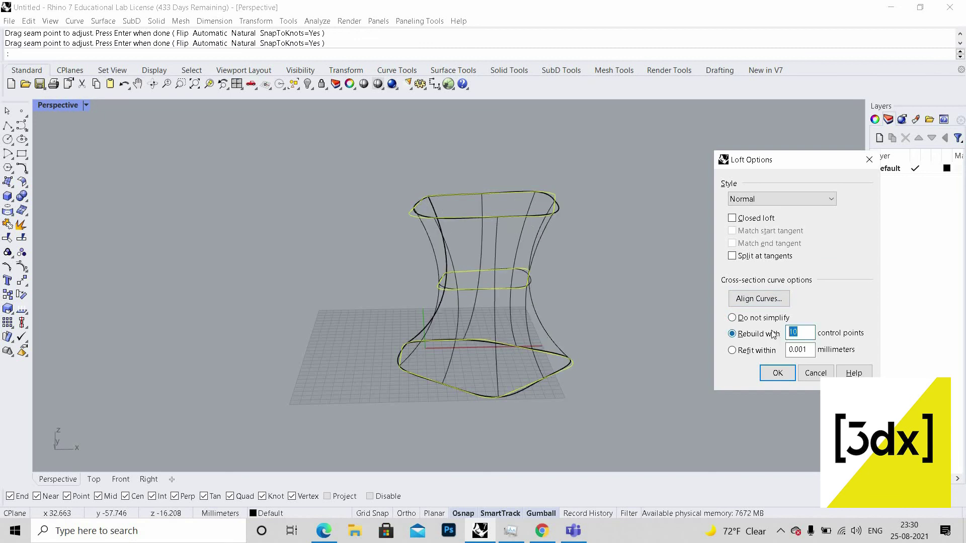
key("Return")
Set the Perspective view to Shaded display and inspect the lofted tower from the side and above
mouse_move(648, 280)
right_mouse_down()
mouse_move(730, 287)
mouse_move(666, 276)
right_mouse_up()
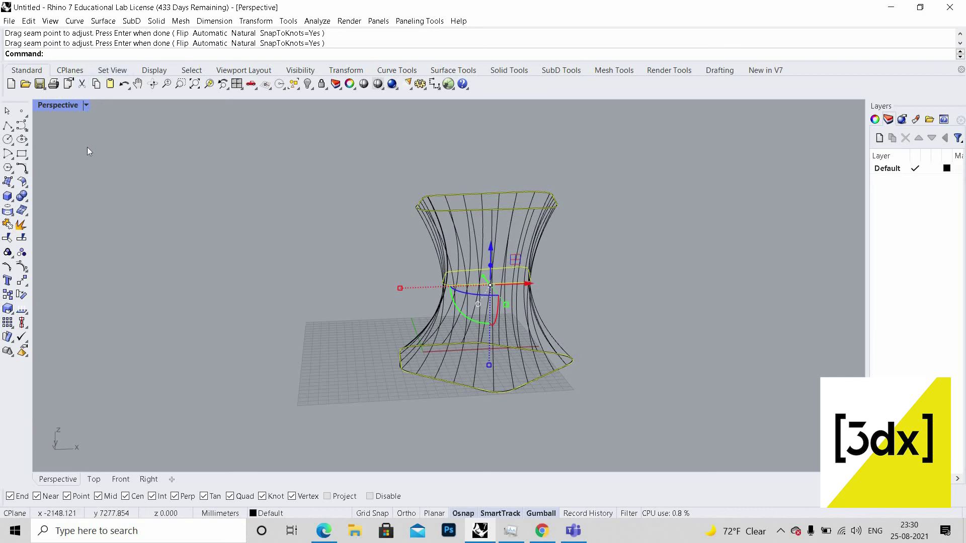
left_click(86, 105)
left_click(64, 159)
mouse_move(674, 276)
right_mouse_down()
mouse_move(565, 252)
mouse_move(565, 289)
mouse_move(493, 188)
mouse_move(505, 194)
right_mouse_up()
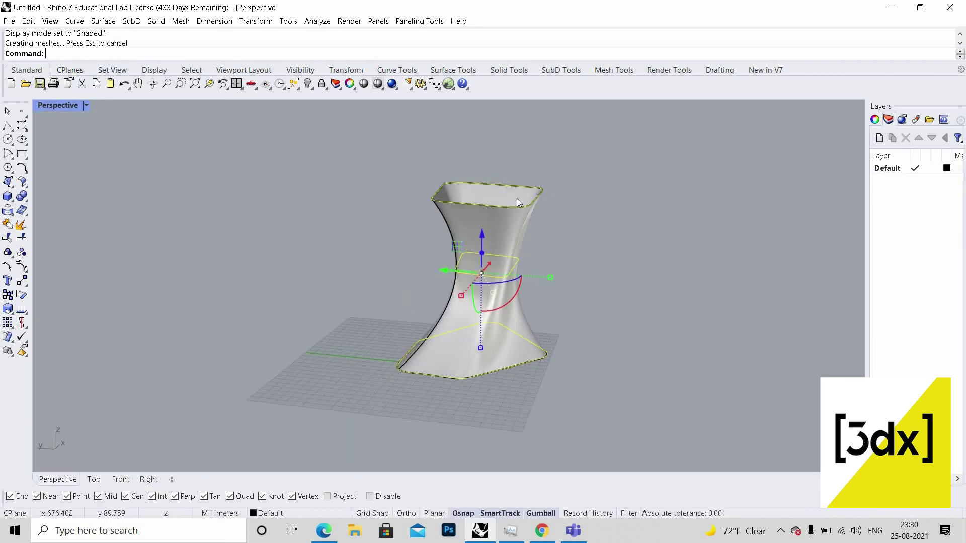
scroll(495, 204, "up", 5)
scroll(523, 266, "down", 3)
Undo the loft and move the roof and middle curves together straight down, closer to the base outline
key("ctrl+z")
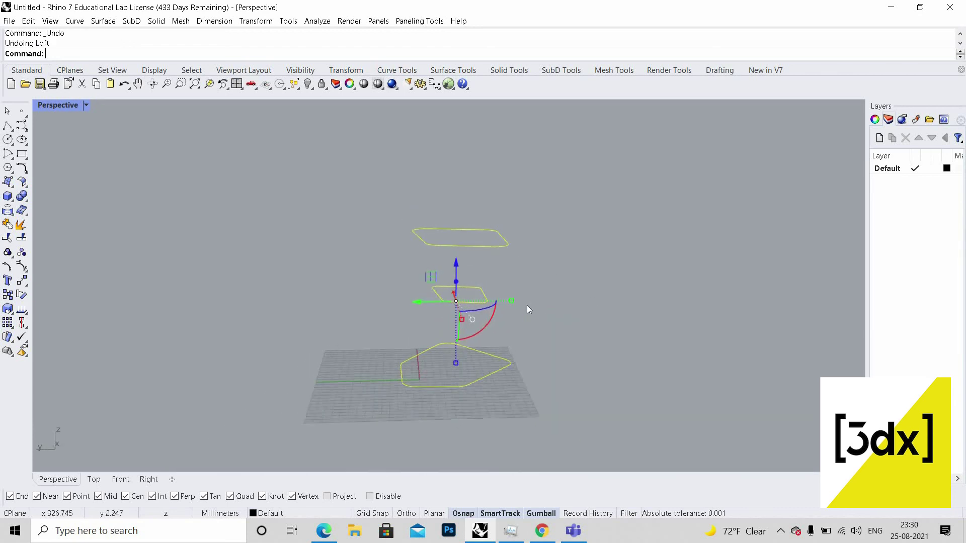
left_click(596, 413)
key("ctrl+a")
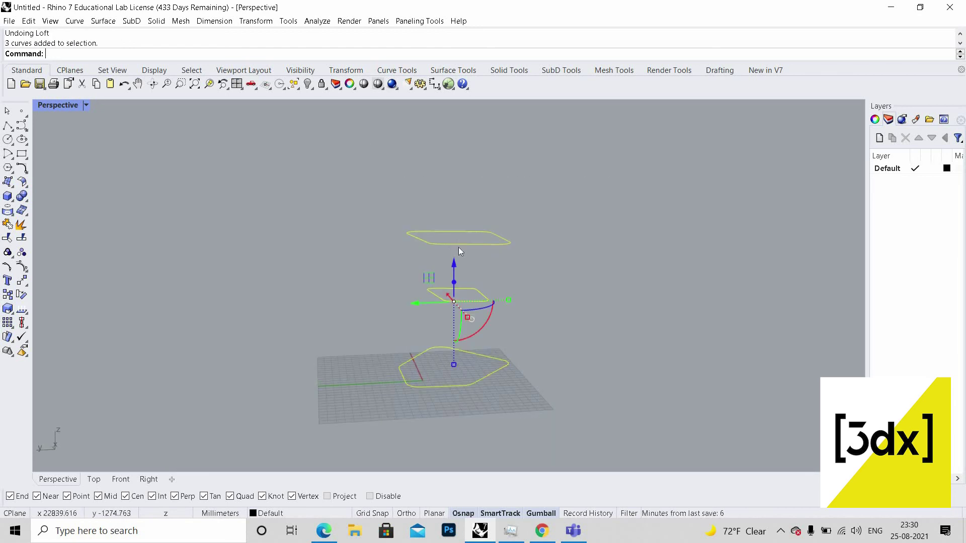
right_click_drag(458, 247, 454, 219)
left_click(480, 263)
left_click_drag(497, 305, 457, 242)
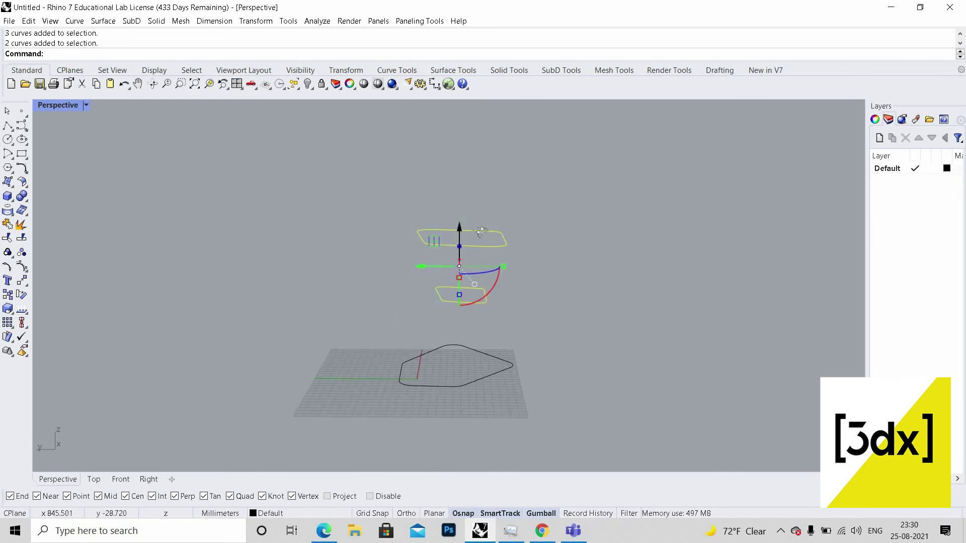
right_click_drag(481, 231, 463, 255)
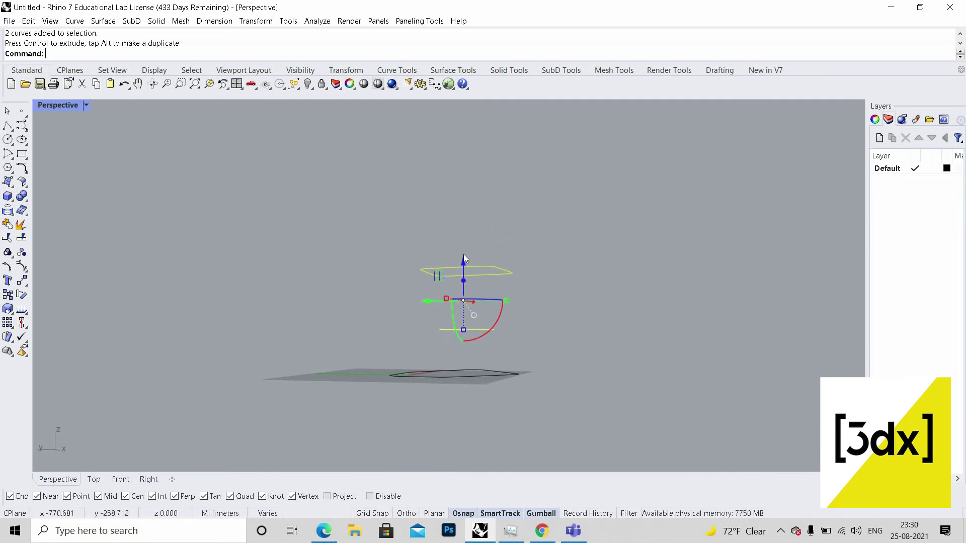
Select the base, middle and roof curves together and start a new loft through them
left_click(463, 255)
left_click_drag(551, 276, 510, 277)
left_click(509, 299)
right_click_drag(509, 300, 397, 425)
left_click_drag(397, 425, 425, 391)
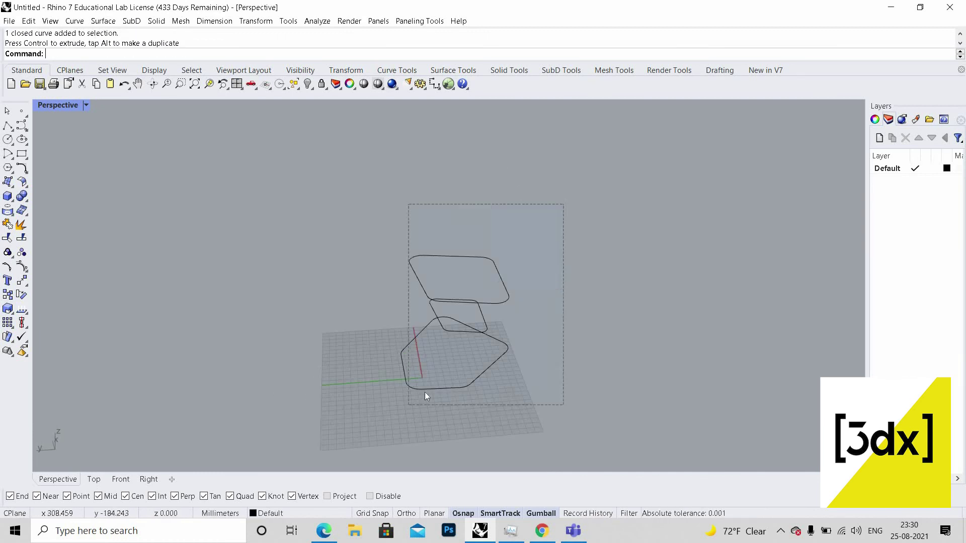
type("loft")
key("Return")
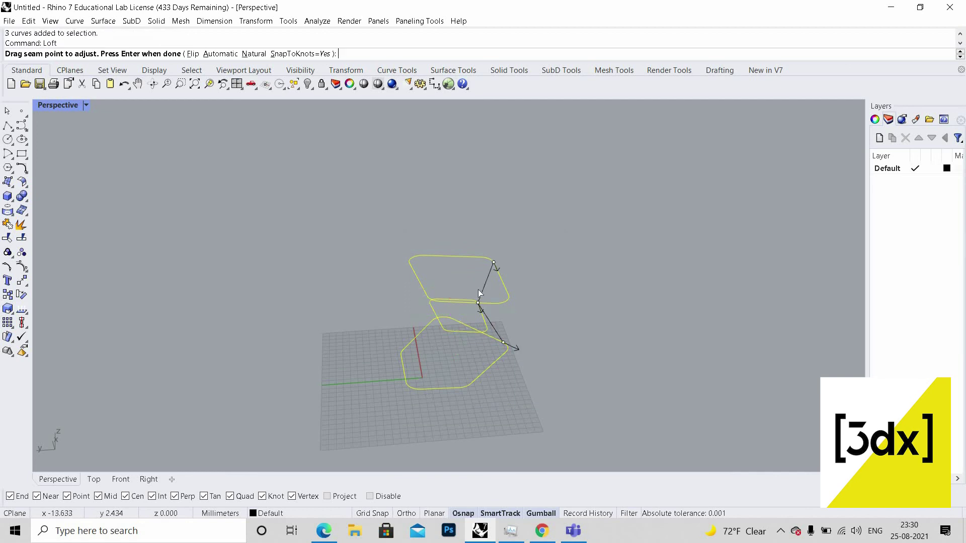
Align the loft seam points of the roof, middle and base curves along the same rounded corner and accept them
scroll(496, 256, "up", 2)
left_click(497, 257)
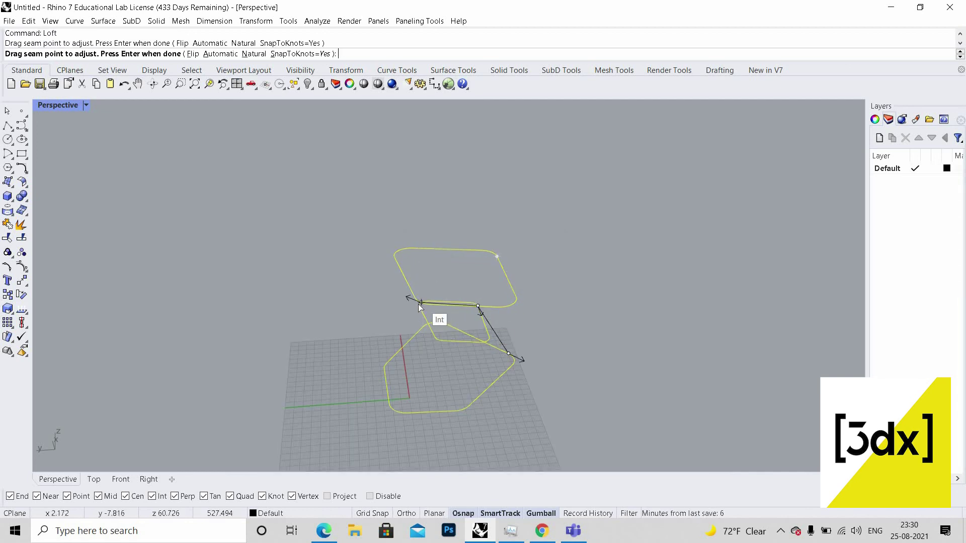
left_click_drag(418, 305, 422, 308)
right_click_drag(476, 287, 440, 310)
left_click(444, 311)
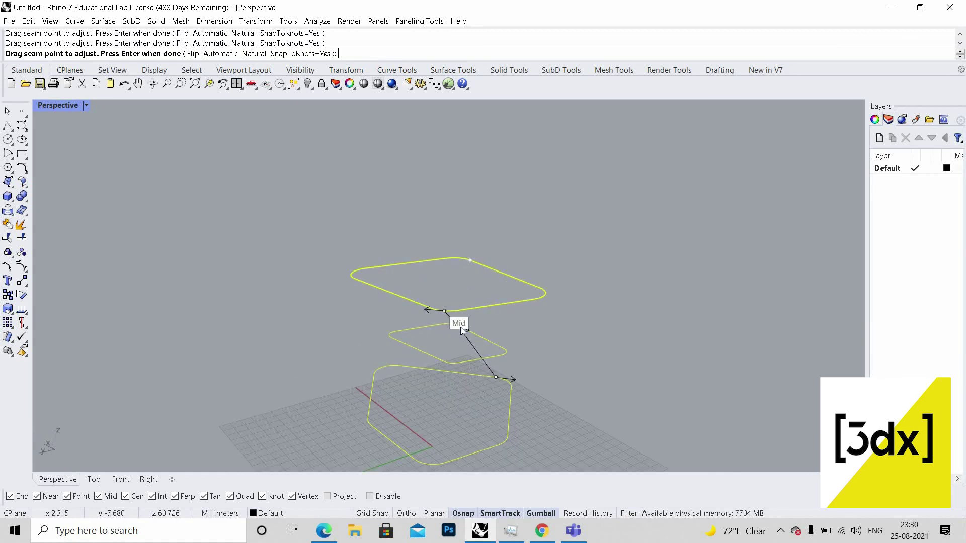
left_click_drag(448, 371, 429, 463)
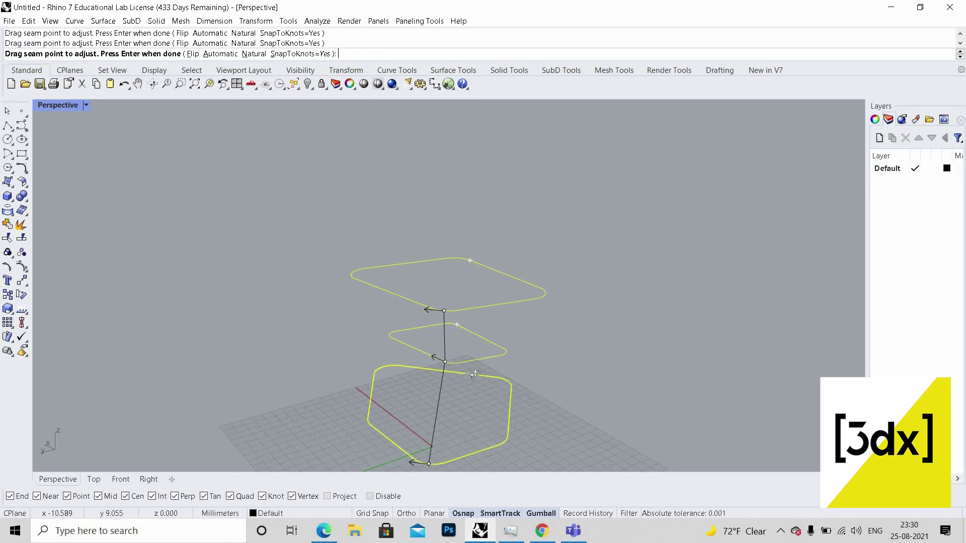
scroll(475, 374, "down", 3)
right_click_drag(468, 372, 362, 375)
key("Return")
Create the loft in Tight style with the cross-section curves rebuilt with 25 control points
right_click_drag(191, 357, 304, 328)
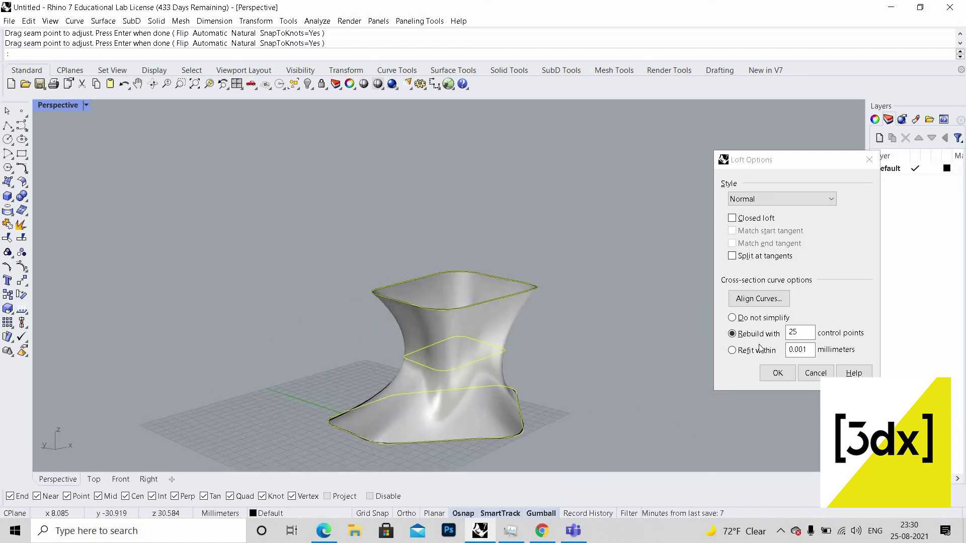
right_click_drag(760, 347, 782, 358)
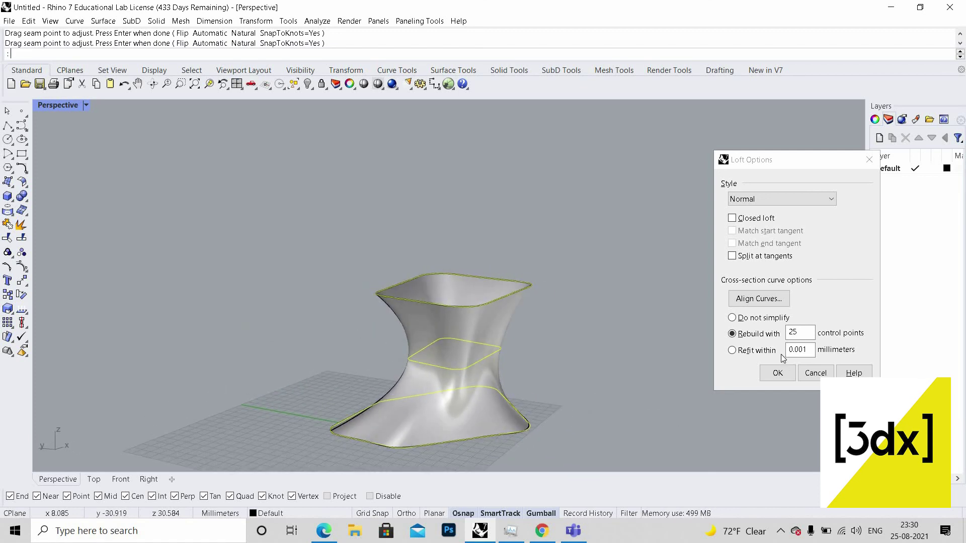
left_click(792, 201)
left_click(764, 232)
right_click_drag(421, 360, 468, 350)
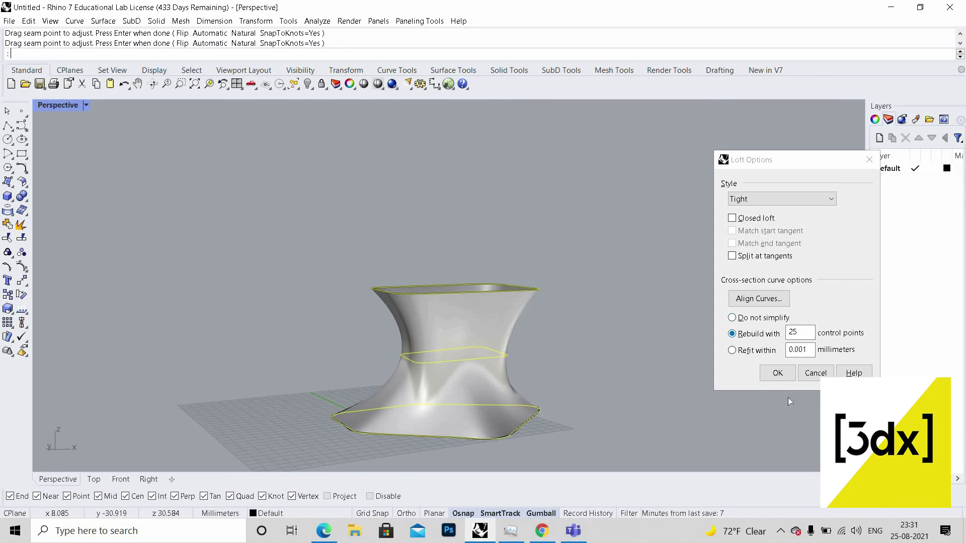
key("Return")
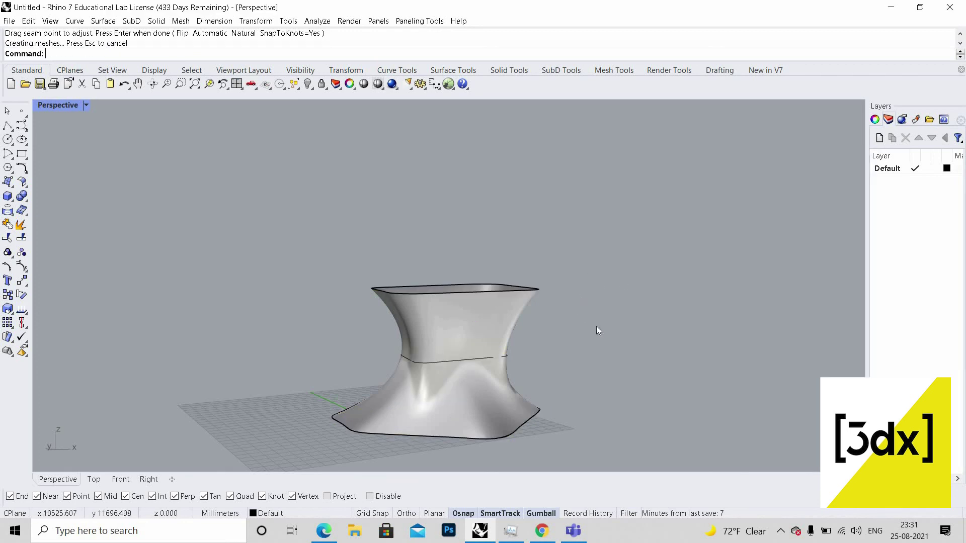
right_click_drag(596, 325, 467, 354)
scroll(546, 363, "up", 5)
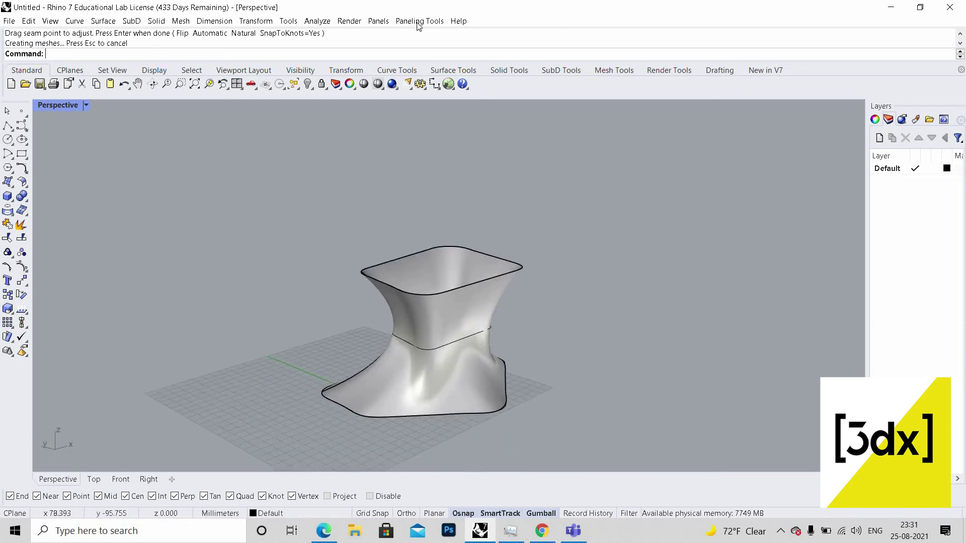
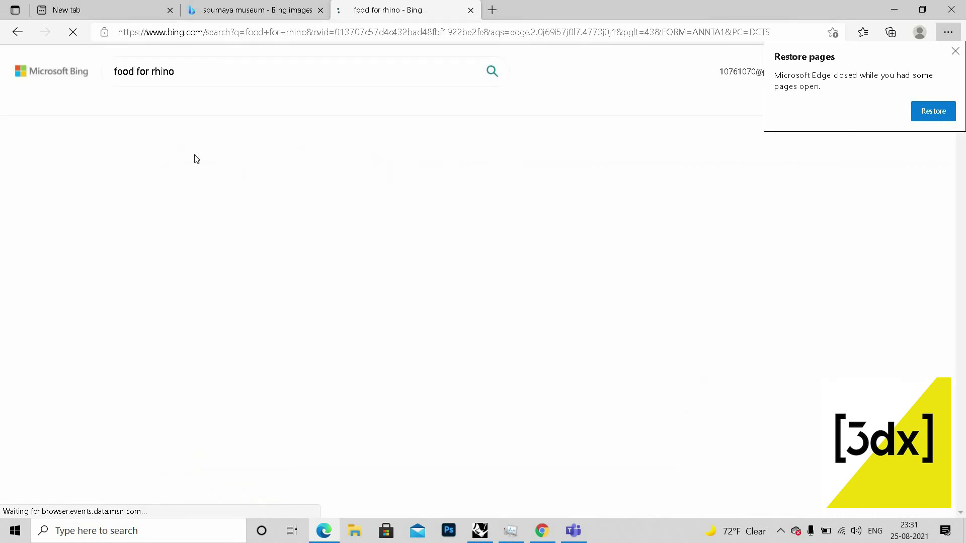
In Microsoft Edge, open the Food4Rhino site from the "food for rhino" results, dismiss the restore-pages prompt and accept cookies
left_click(161, 159, "ctrl+shift")
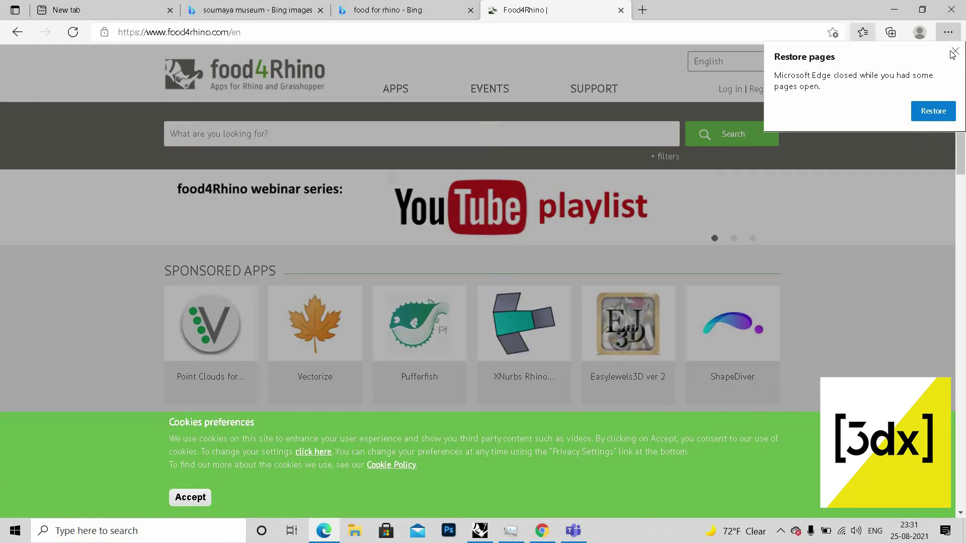
left_click(951, 51)
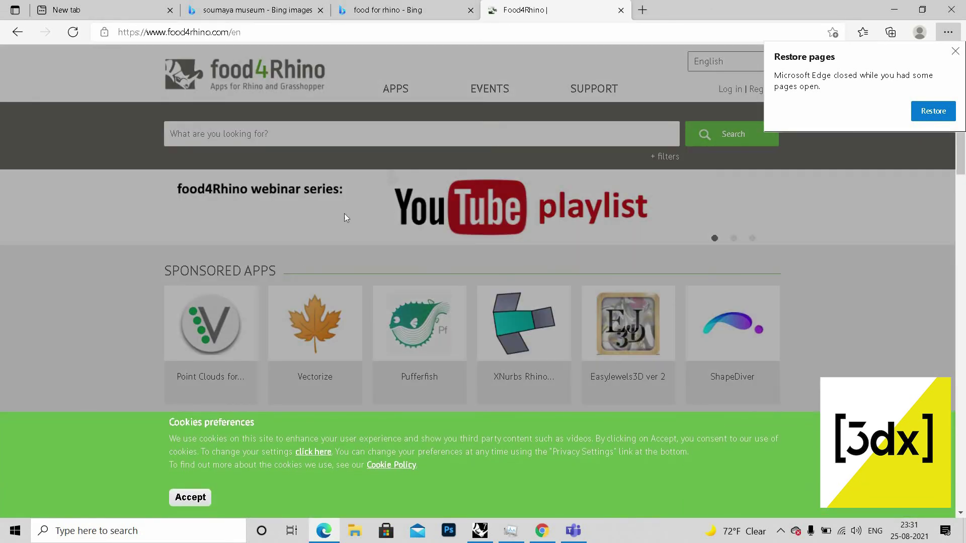
left_click(199, 497)
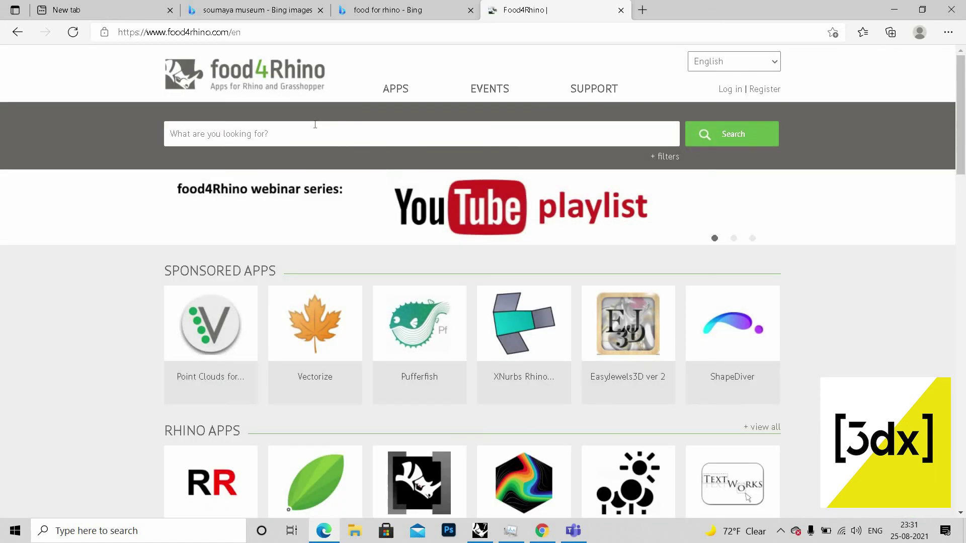
Search Food4Rhino for "panelling tools" and open the PanelingTools for Rhino and Grasshopper page
left_click(314, 124)
type("pa")
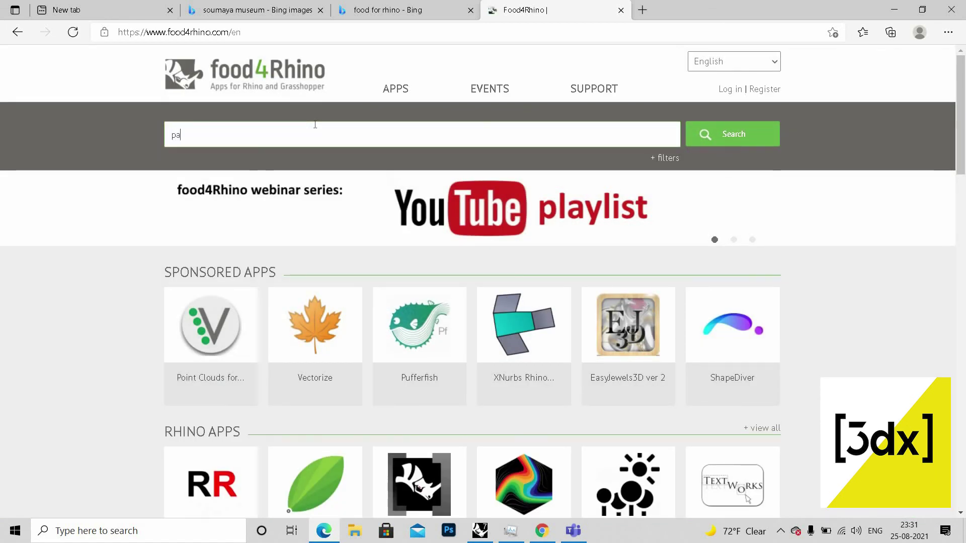
type("nellin")
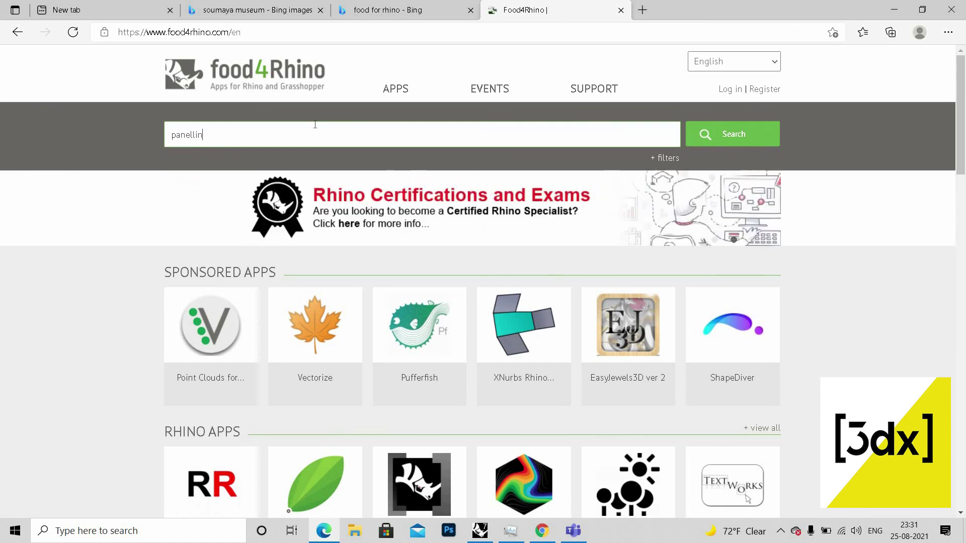
type("g tools")
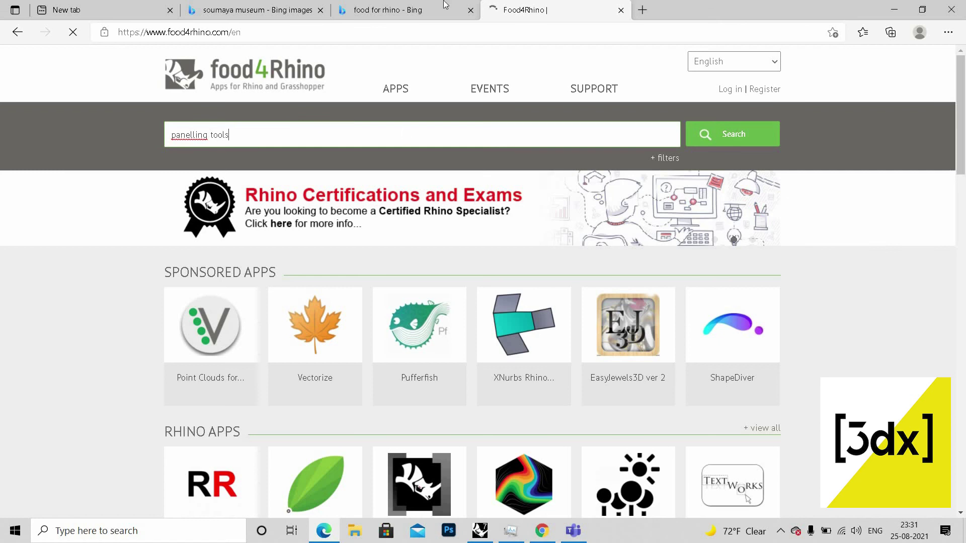
scroll(503, 327, "down", 5)
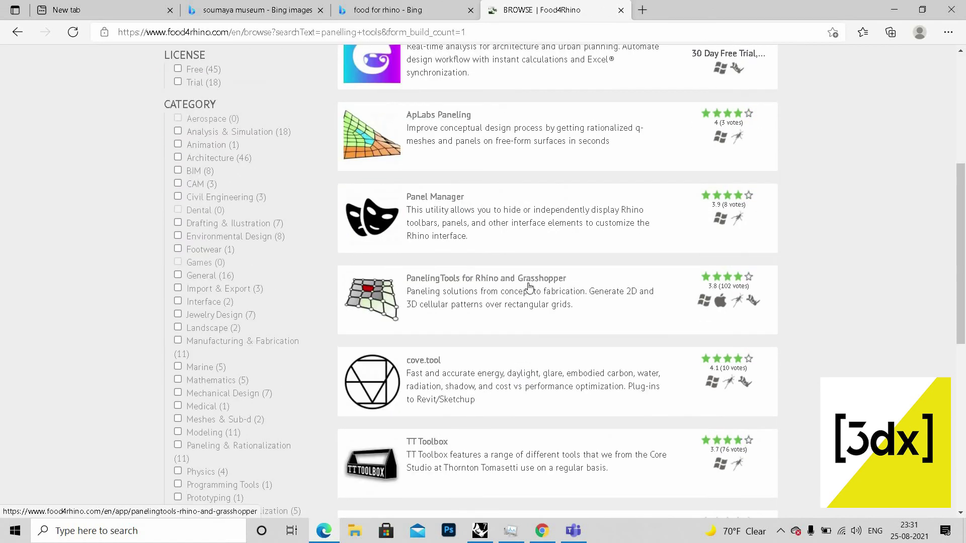
left_click(490, 292)
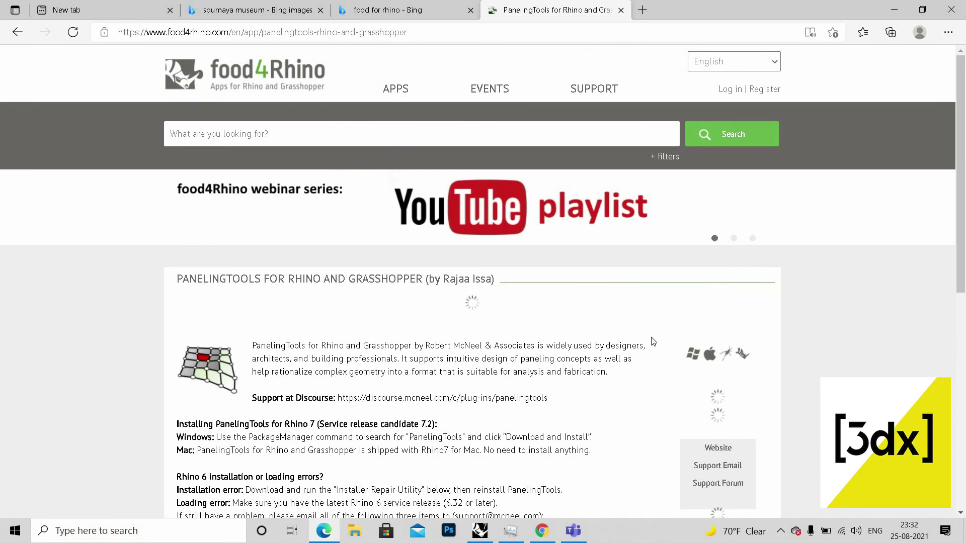
Examine the PanelingTools page's installation notes and its downloads for the Rhino 7 and Rhino 6 platforms
scroll(608, 334, "down", 3)
scroll(659, 395, "down", 1)
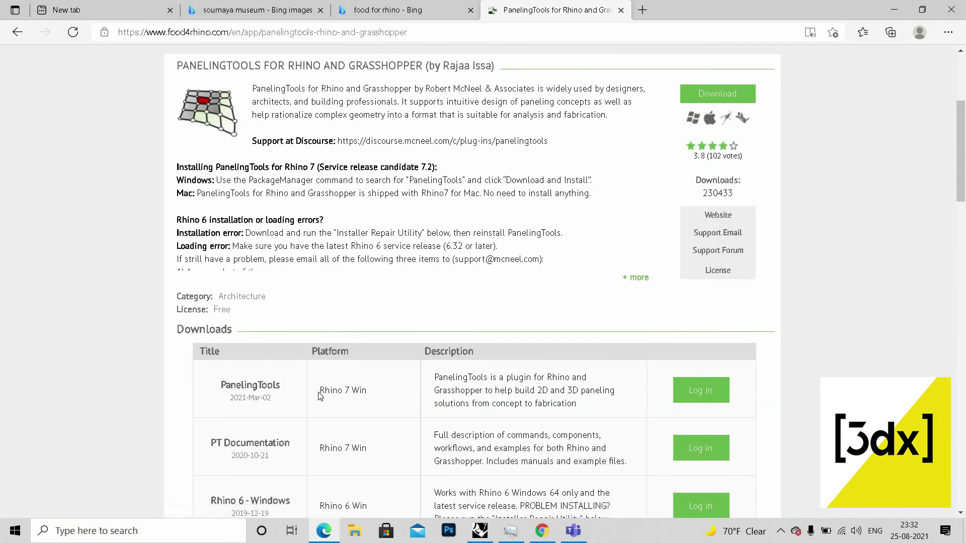
triple_click(420, 403)
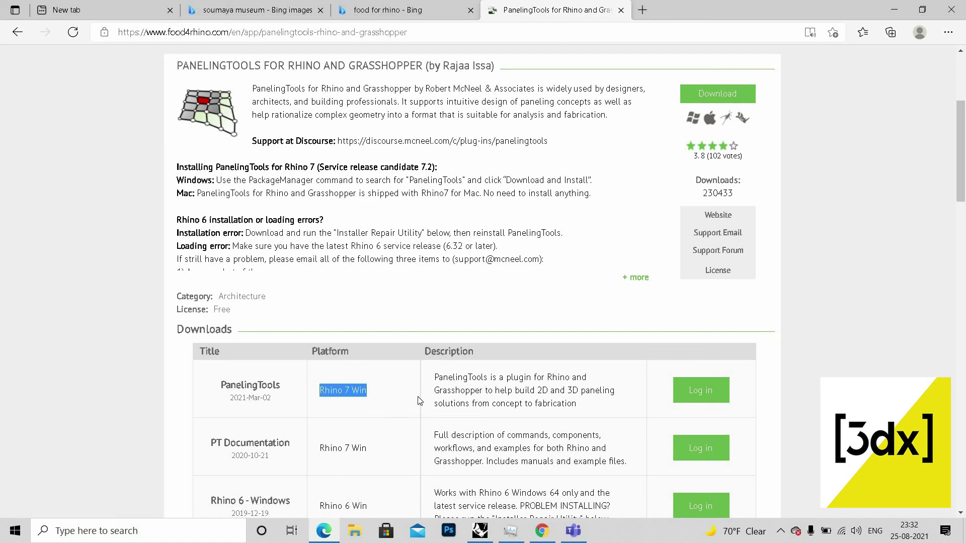
left_click(416, 397)
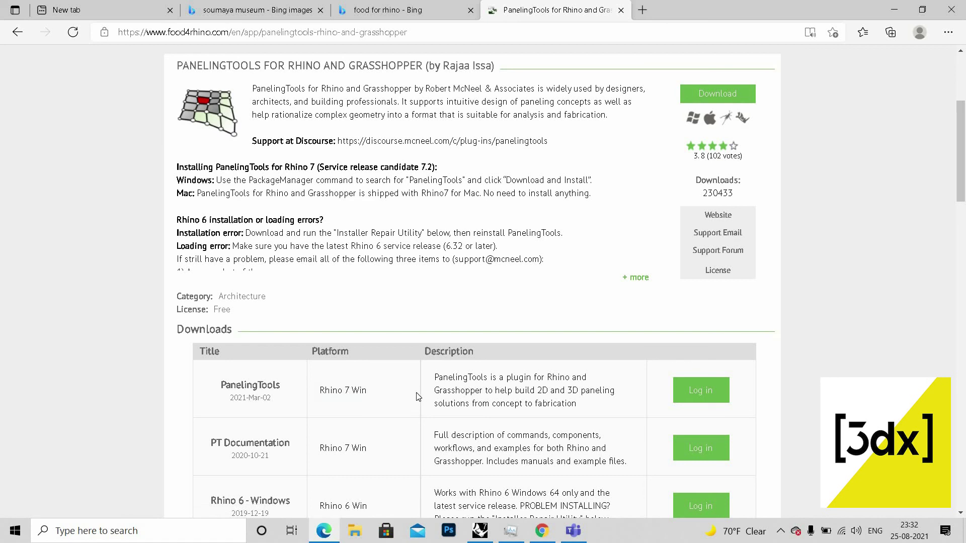
scroll(366, 377, "down", 2)
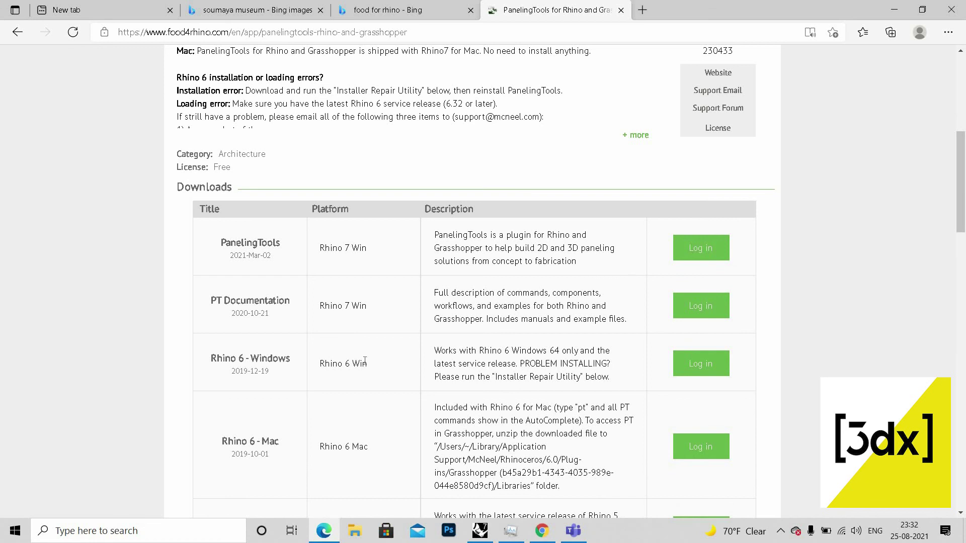
left_click_drag(324, 363, 394, 363)
left_click_drag(239, 371, 299, 377)
left_click(280, 382)
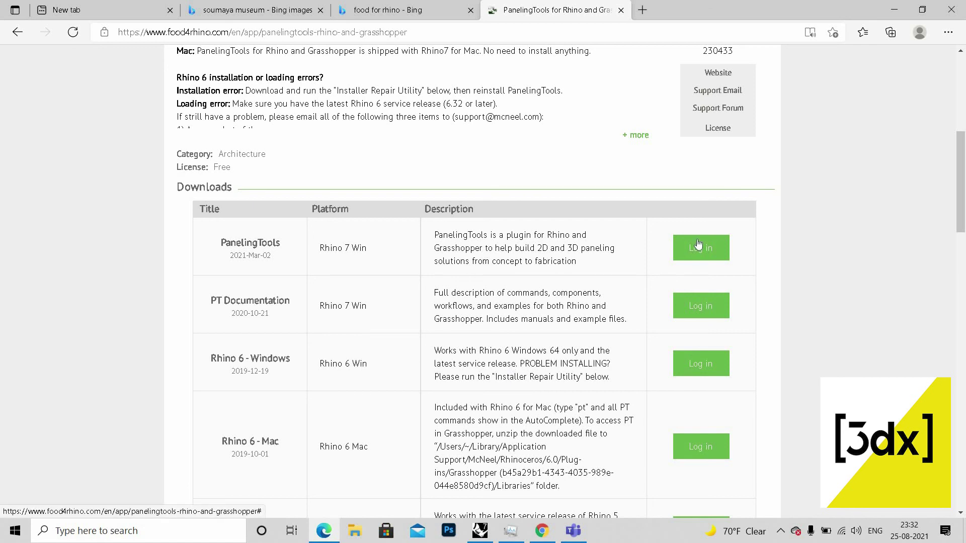
scroll(746, 245, "up", 5)
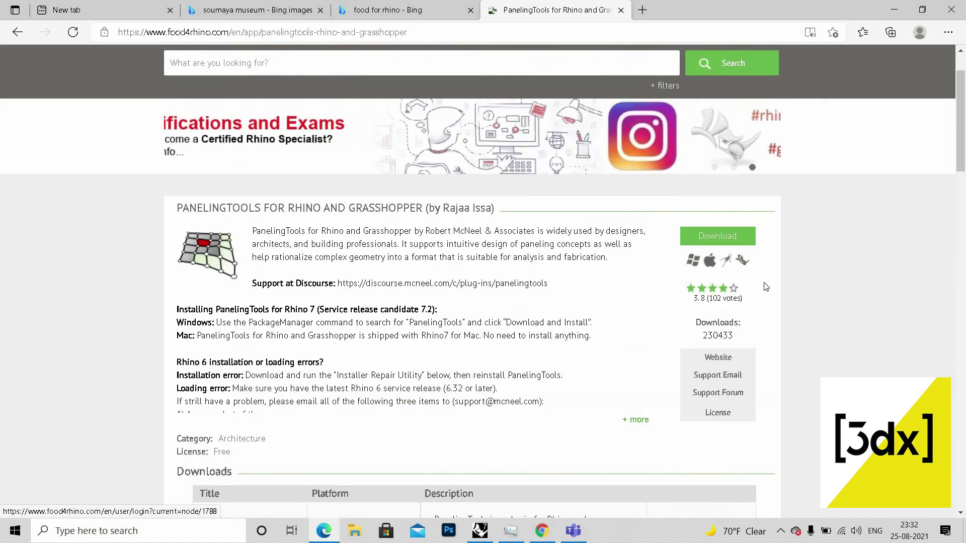
scroll(702, 319, "down", 4)
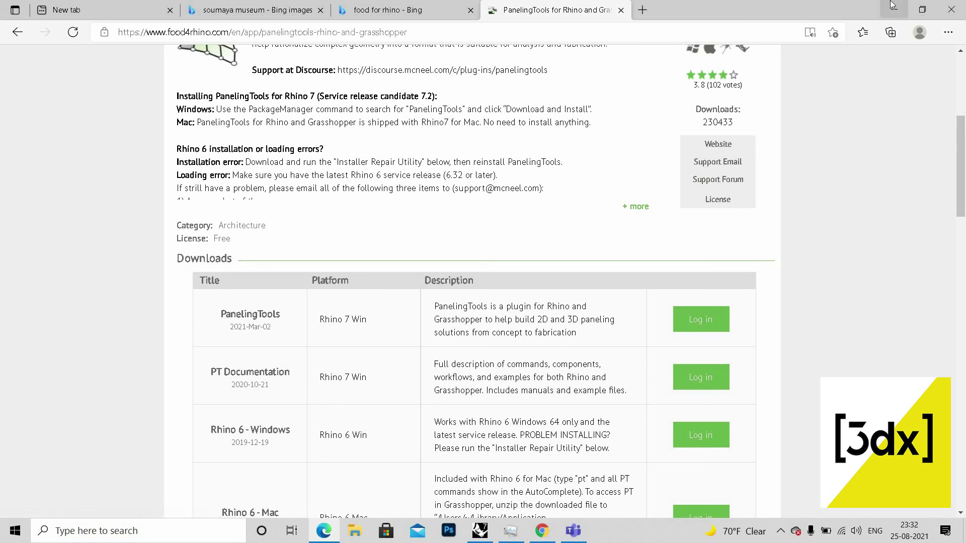
scroll(704, 201, "up", 5)
scroll(709, 162, "down", 8)
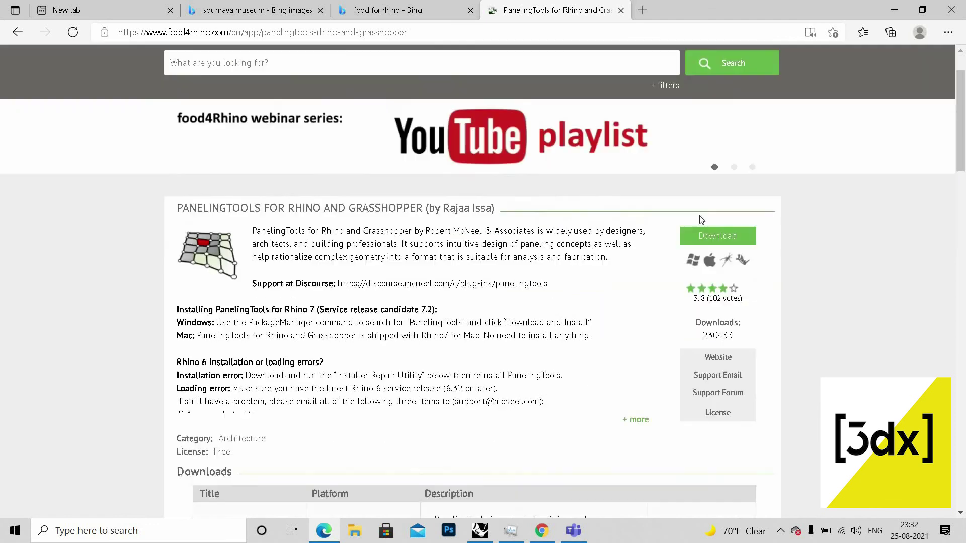
Switch back to Rhino and inspect the lofted tower's surface from the side, from above and close up
left_click(902, 11)
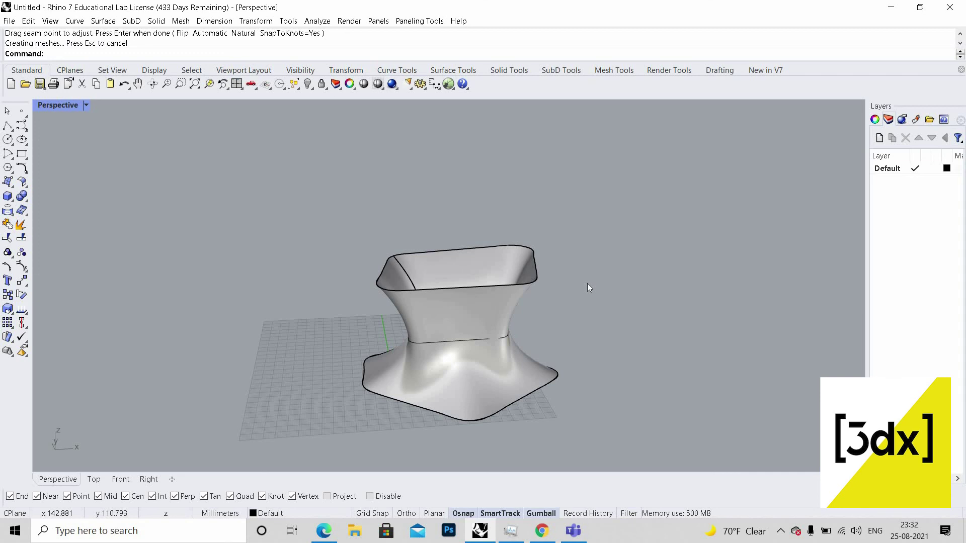
right_click_drag(513, 302, 599, 406)
right_click_drag(529, 353, 598, 362)
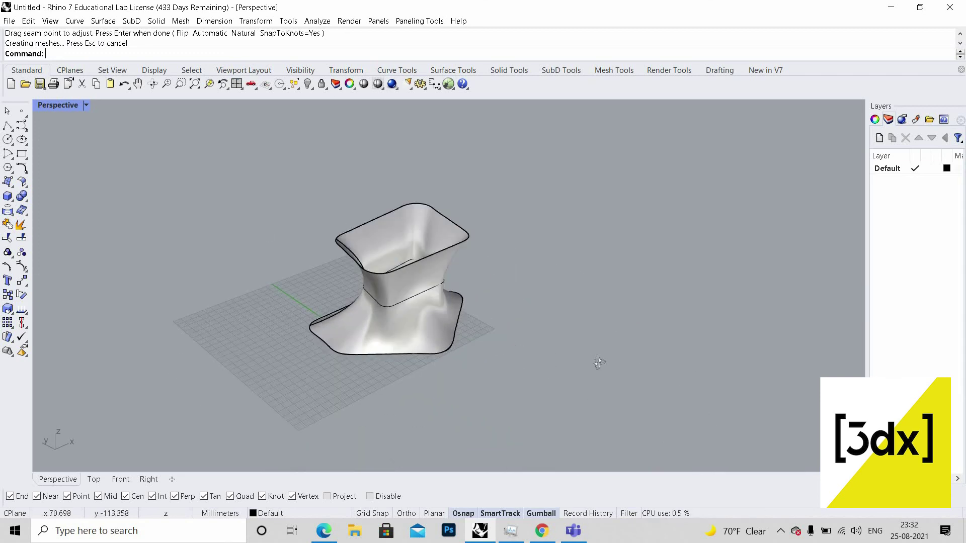
right_click_drag(496, 325, 467, 393)
scroll(433, 307, "up", 6)
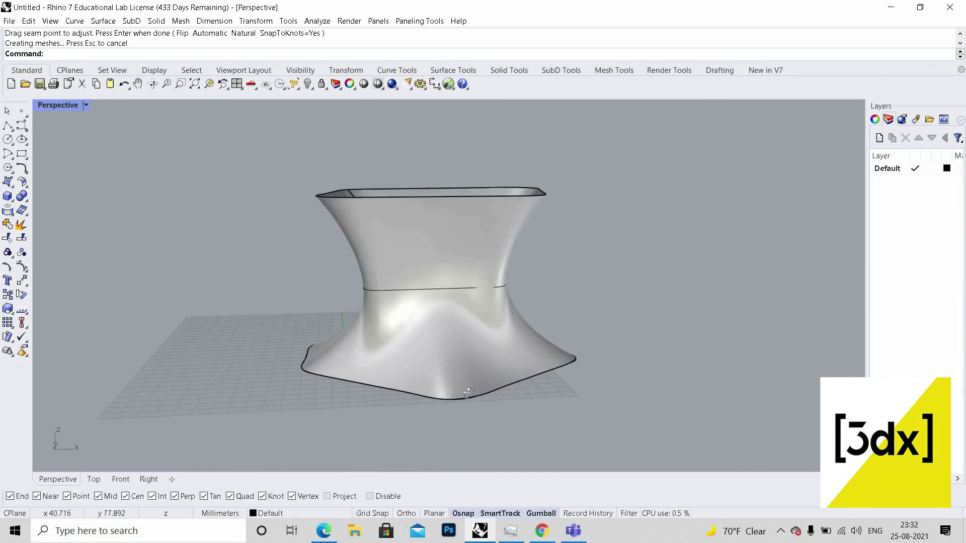
right_click_drag(557, 403, 453, 352)
scroll(593, 431, "up", 3)
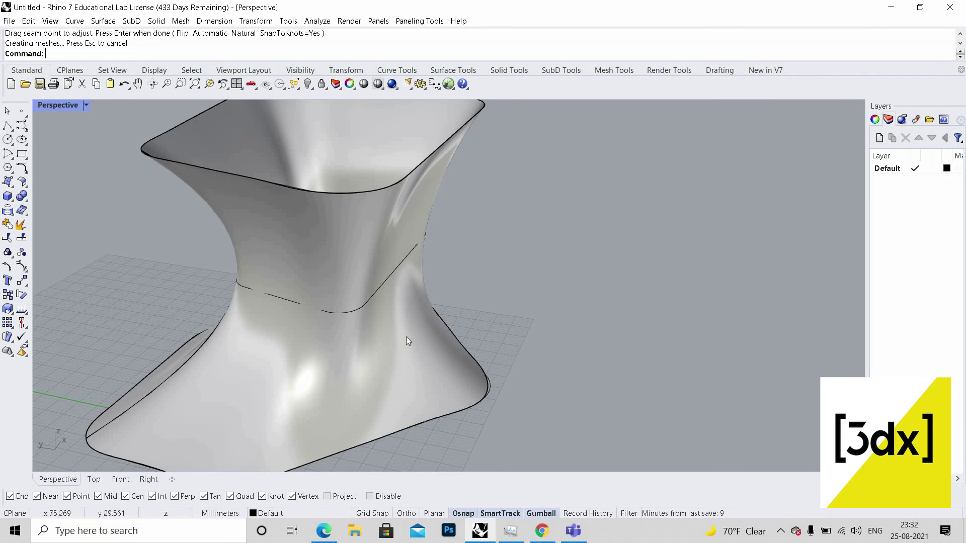
scroll(477, 319, "down", 3)
right_click_drag(530, 327, 471, 318)
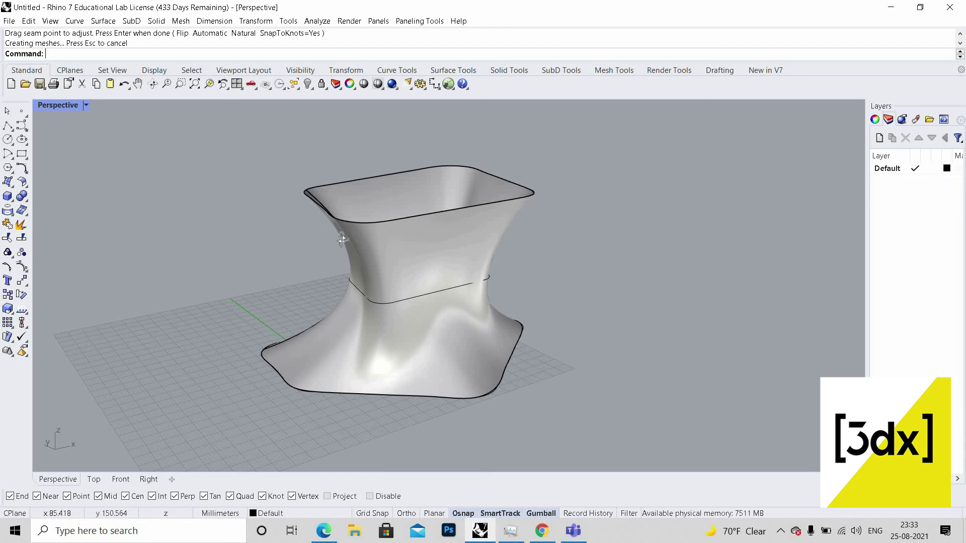
scroll(322, 226, "up", 5)
right_click_drag(397, 282, 406, 315)
scroll(406, 315, "down", 3)
scroll(436, 362, "up", 3)
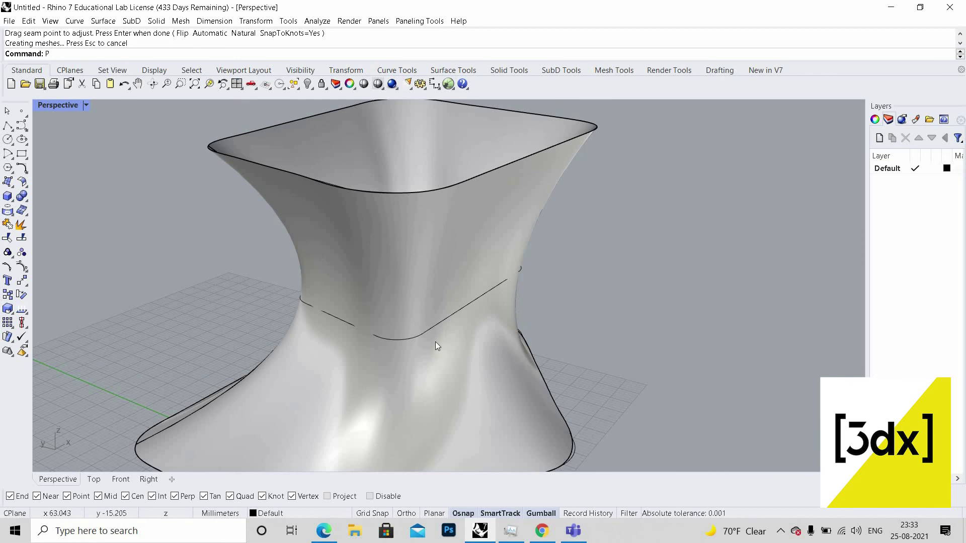
Generate a grouped PanelingTools point grid on the tower's surface by domain number, with 30 U spans and 90 V spans
type("t")
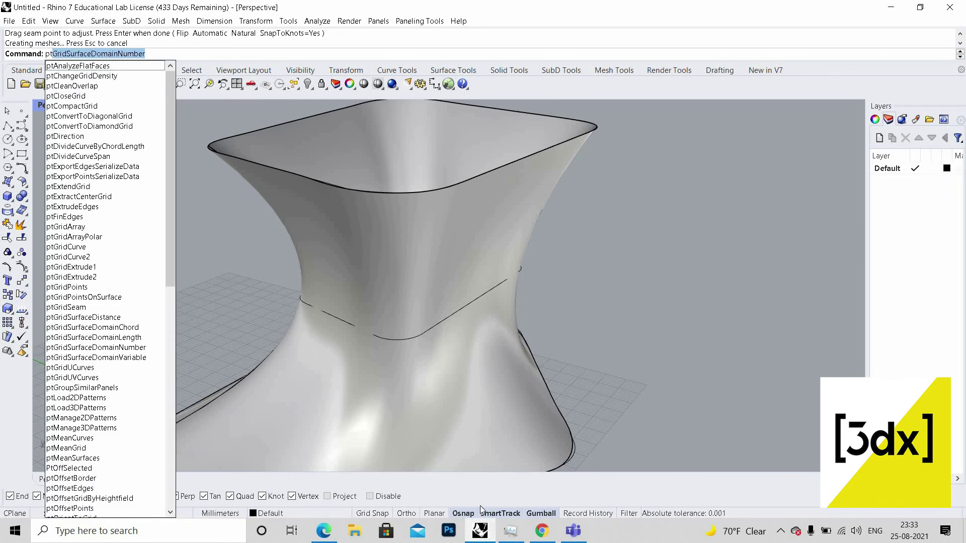
type("Gr")
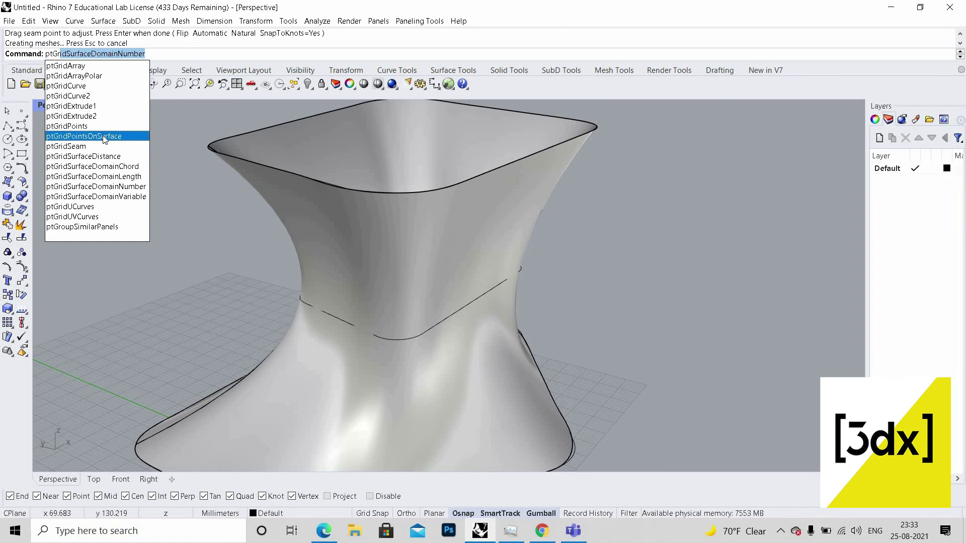
type("id")
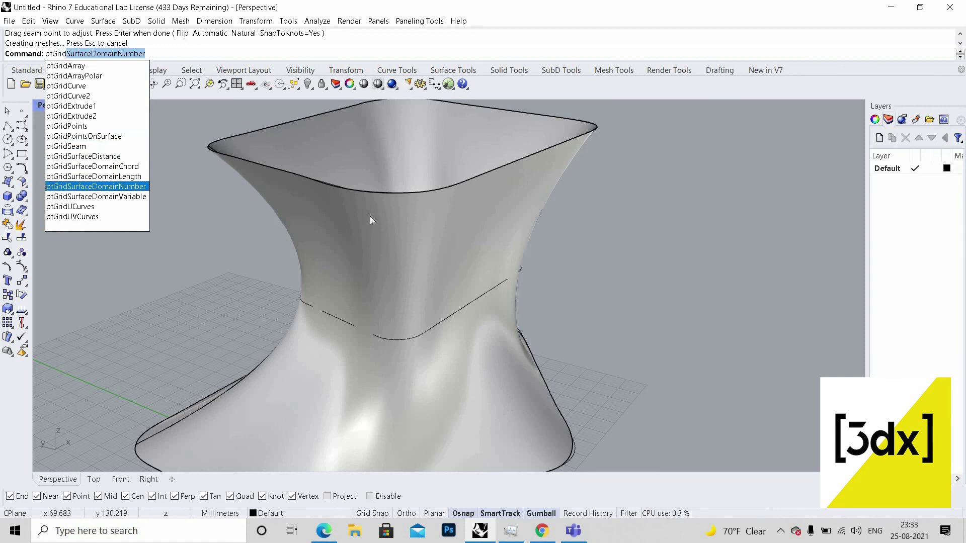
key("Return")
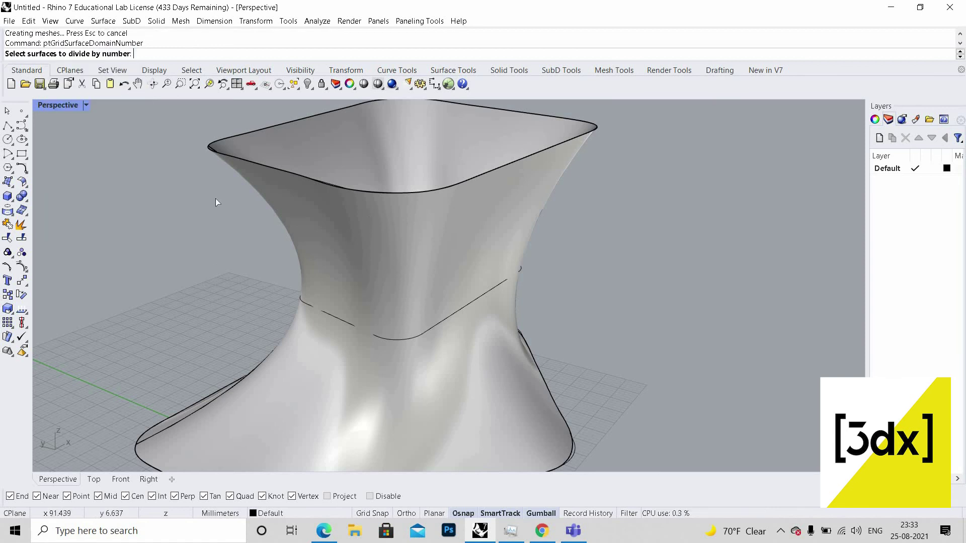
right_click_drag(369, 220, 332, 166)
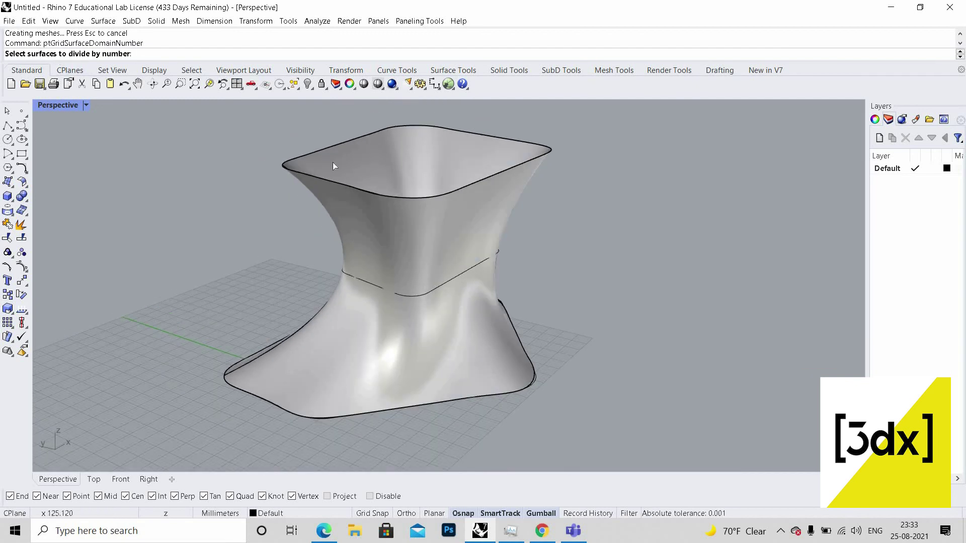
left_click(405, 306)
key("Return")
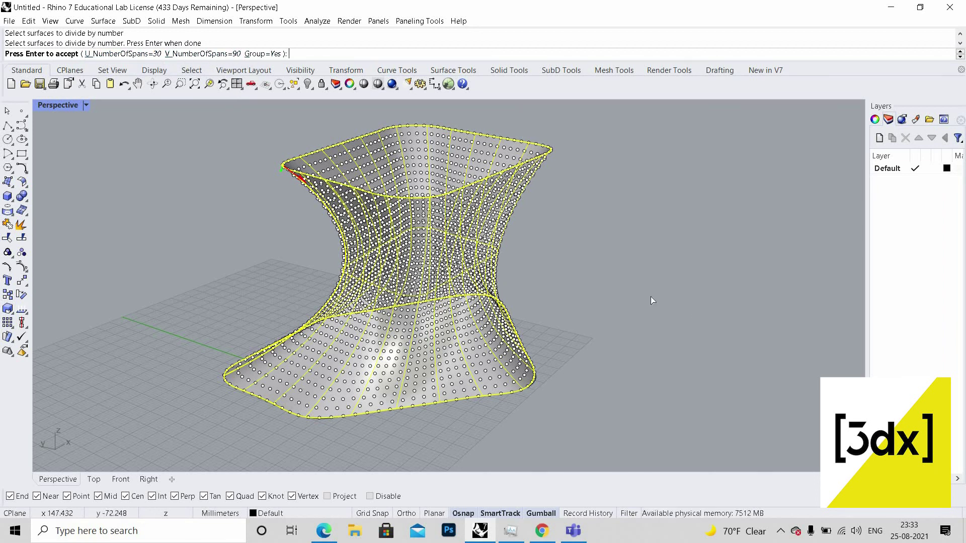
key("Return")
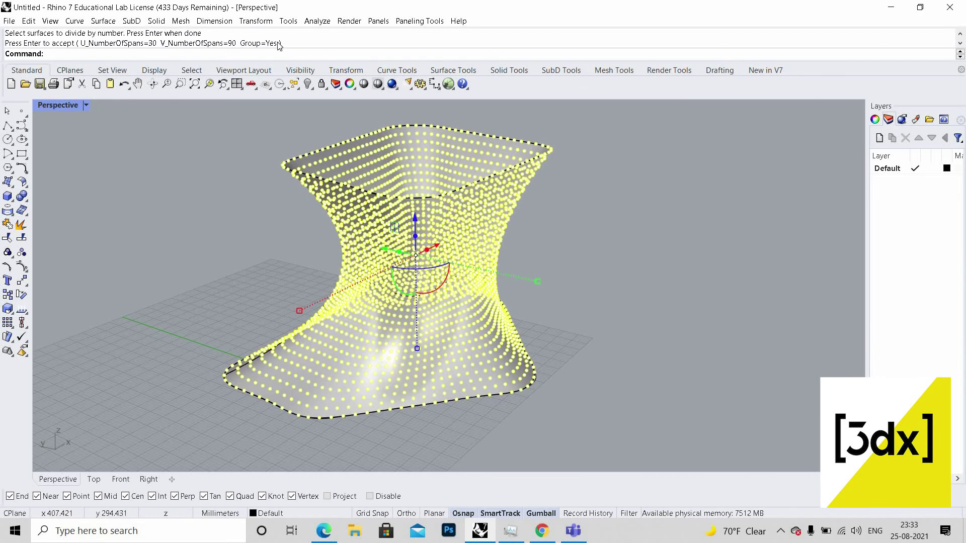
left_click(533, 404)
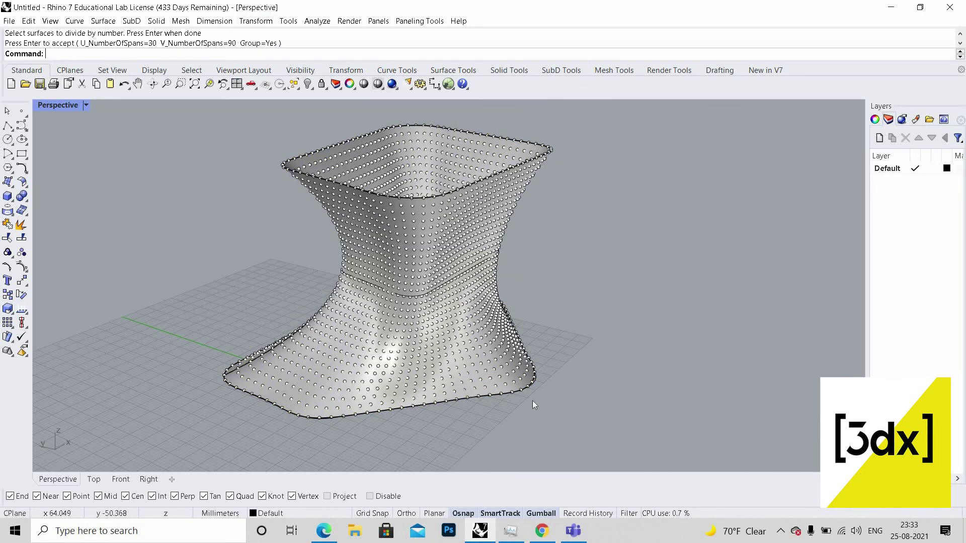
Examine the grid points over the tower's surface, close up at the base corner and from several angles above
scroll(532, 400, "up", 5)
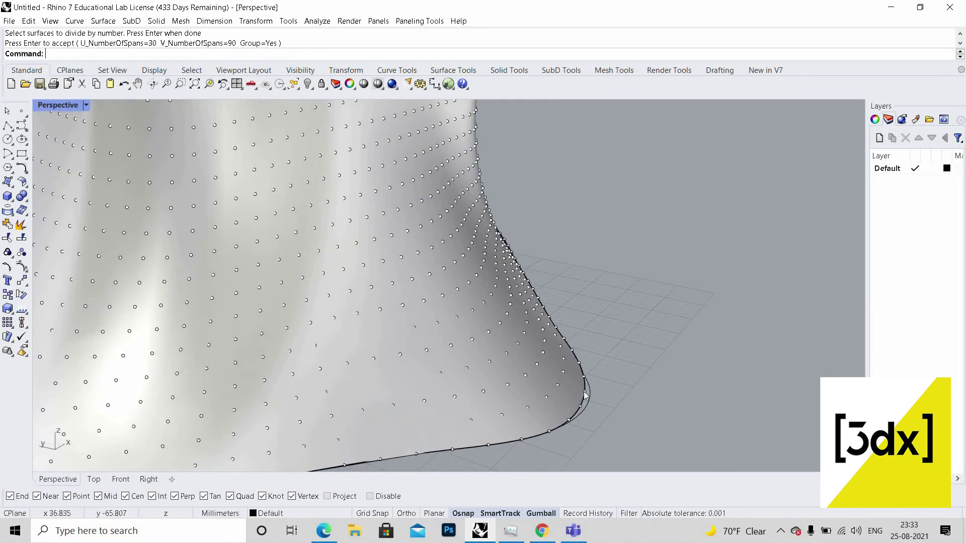
left_click(584, 395)
left_click(634, 431)
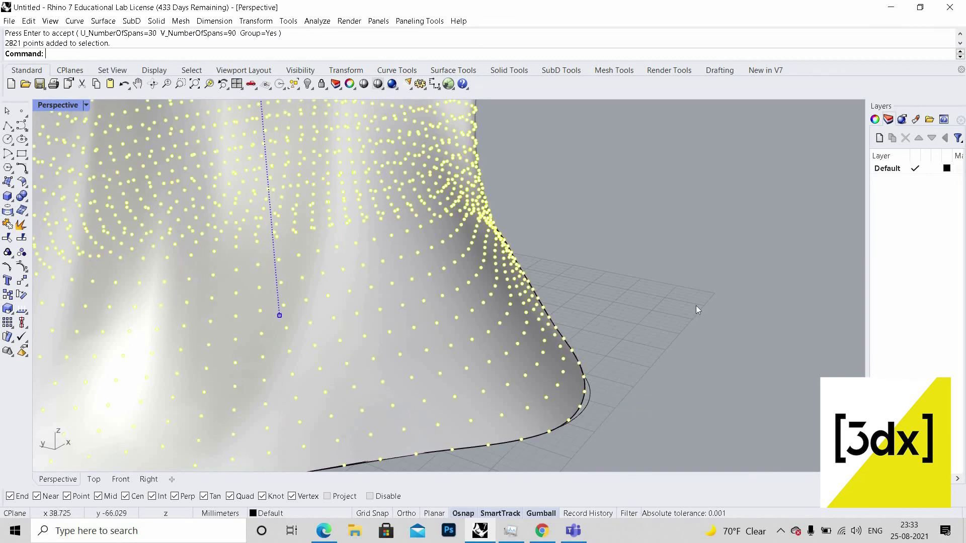
scroll(395, 296, "down", 6)
left_click(395, 292)
right_click_drag(395, 293, 528, 264)
scroll(523, 315, "down", 6)
scroll(449, 288, "up", 3)
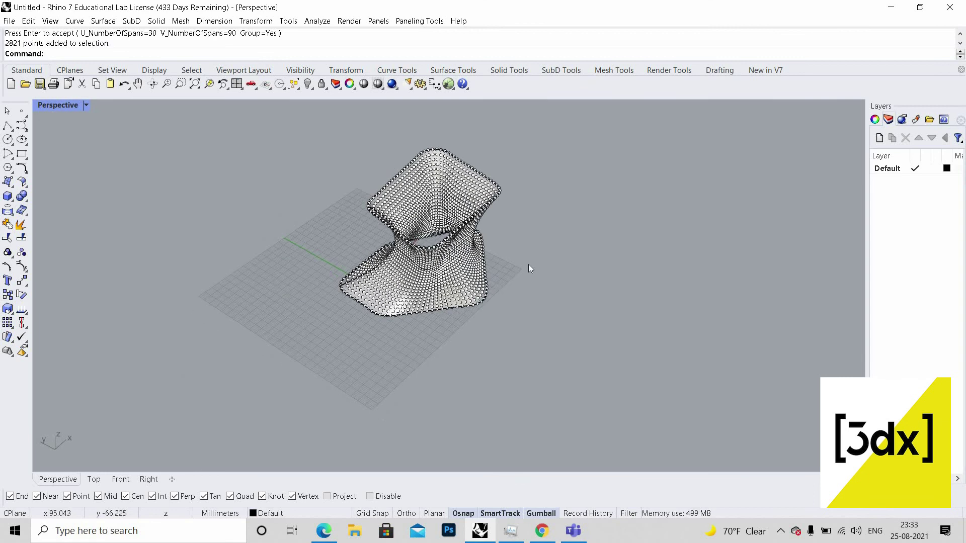
scroll(413, 271, "up", 8)
scroll(371, 315, "down", 5)
right_click_drag(401, 368, 445, 328)
scroll(500, 218, "up", 4)
scroll(376, 189, "down", 10)
right_click_drag(377, 188, 246, 243)
scroll(382, 192, "up", 5)
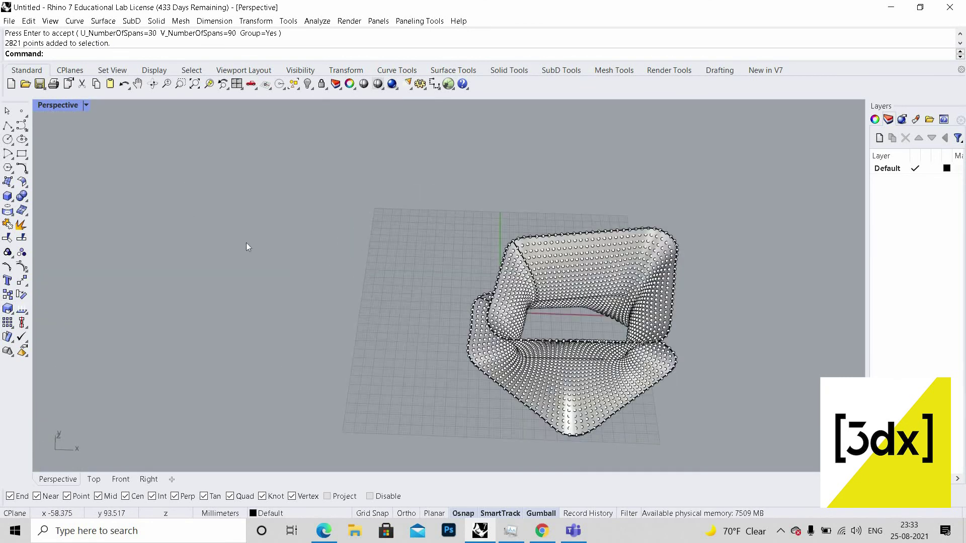
scroll(431, 352, "up", 5)
scroll(449, 349, "down", 4)
right_click_drag(449, 349, 525, 342)
scroll(400, 334, "down", 6)
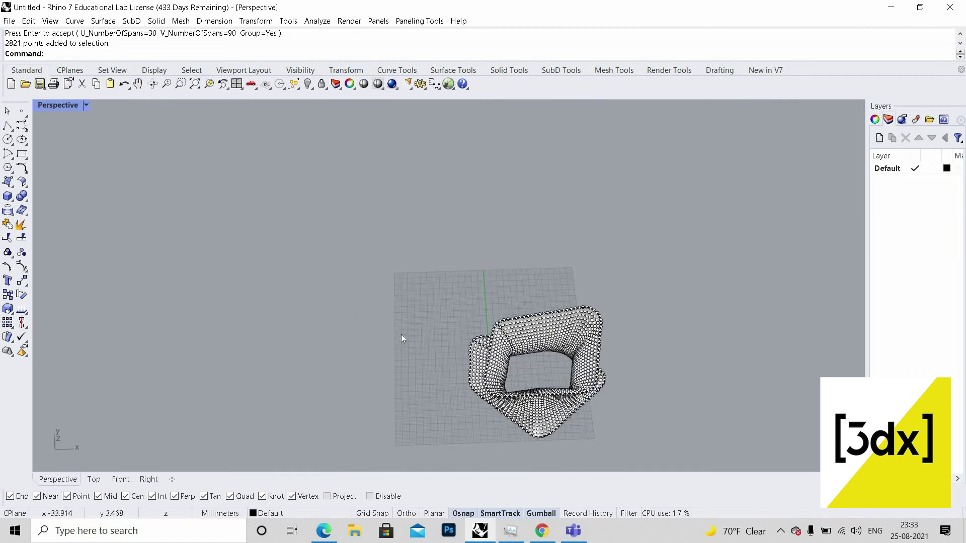
right_click_drag(400, 334, 346, 323)
scroll(431, 311, "up", 8)
Draw an inscribed six-sided polygon on an empty area of the ground plane beside the tower
right_click_drag(431, 312, 2, 99)
scroll(19, 152, "up", 5)
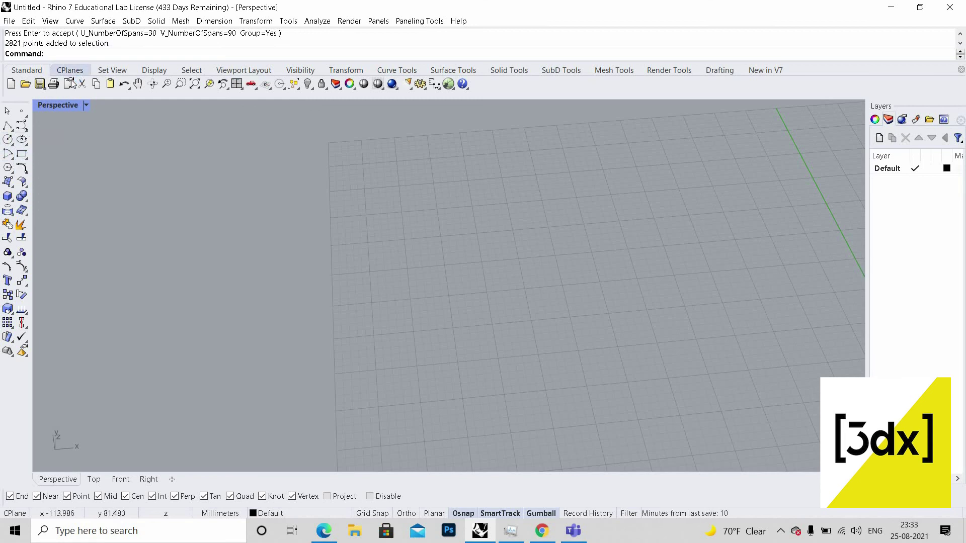
type("Po")
type("lygon")
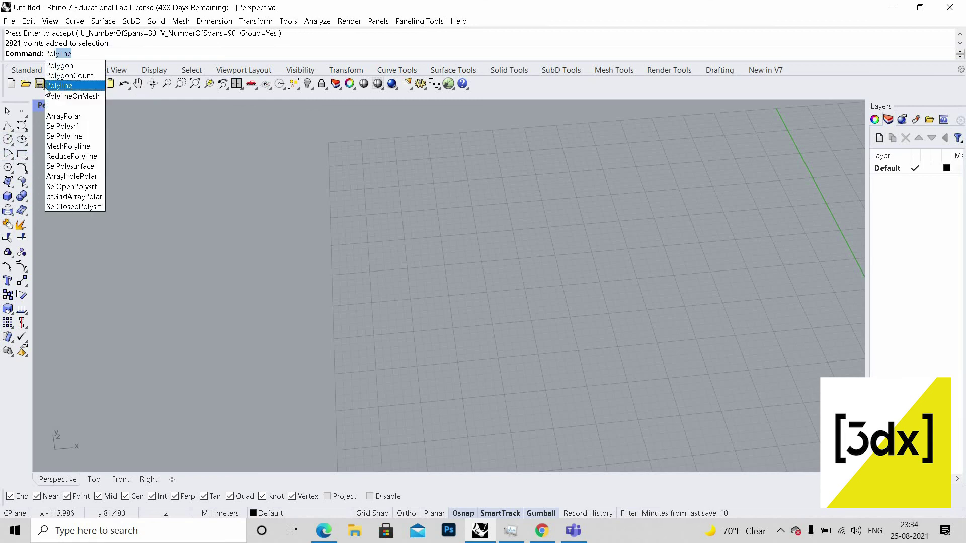
key("Return")
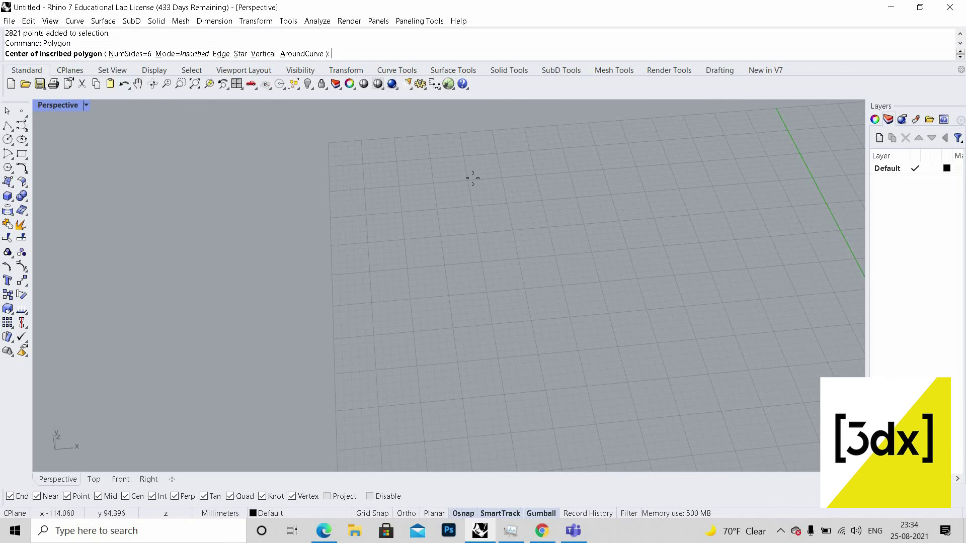
scroll(437, 264, "down", 3)
scroll(483, 274, "up", 2)
left_click(454, 247)
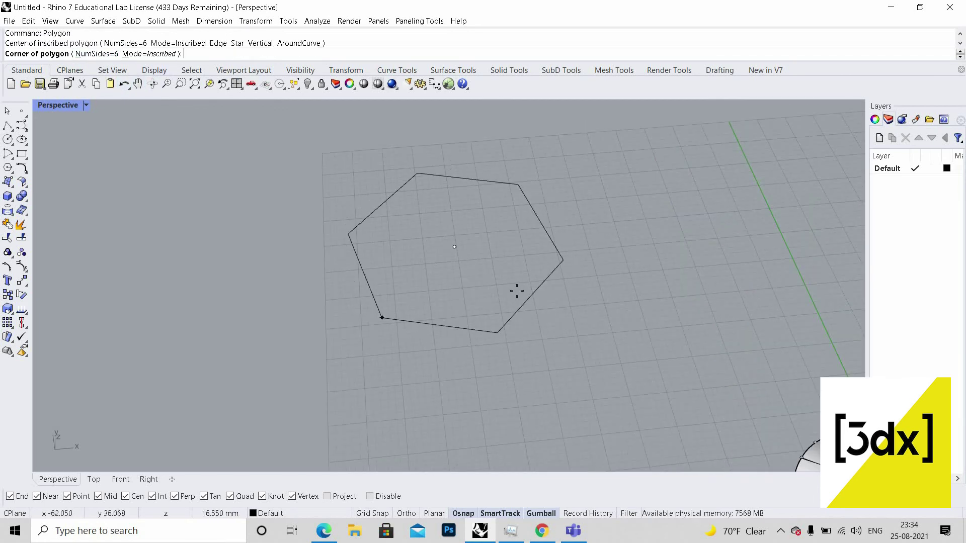
left_click(475, 228)
right_click_drag(491, 276, 461, 258)
scroll(462, 258, "up", 4)
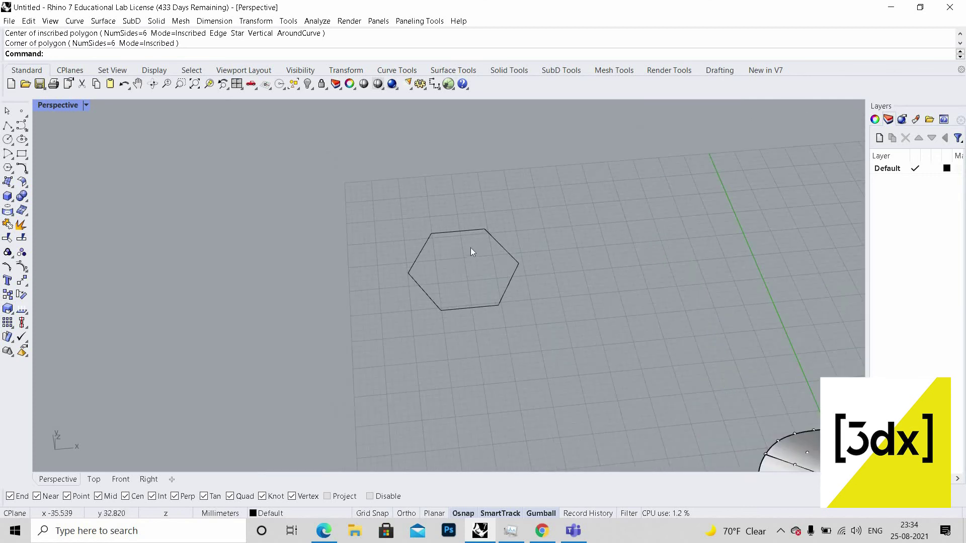
left_click(512, 256)
scroll(503, 267, "up", 4)
type("Scale")
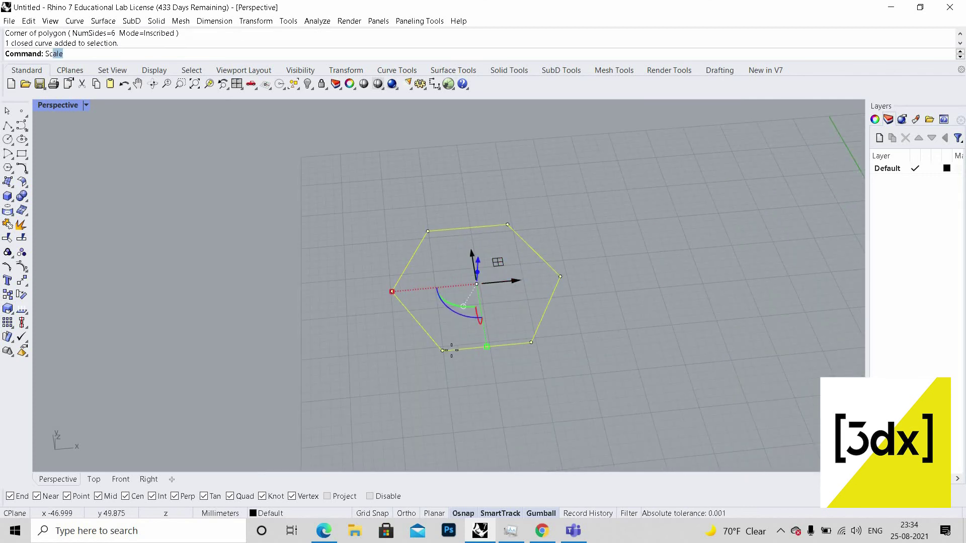
key("Return")
key("Escape")
key("Escape")
left_click_drag(506, 264, 570, 342)
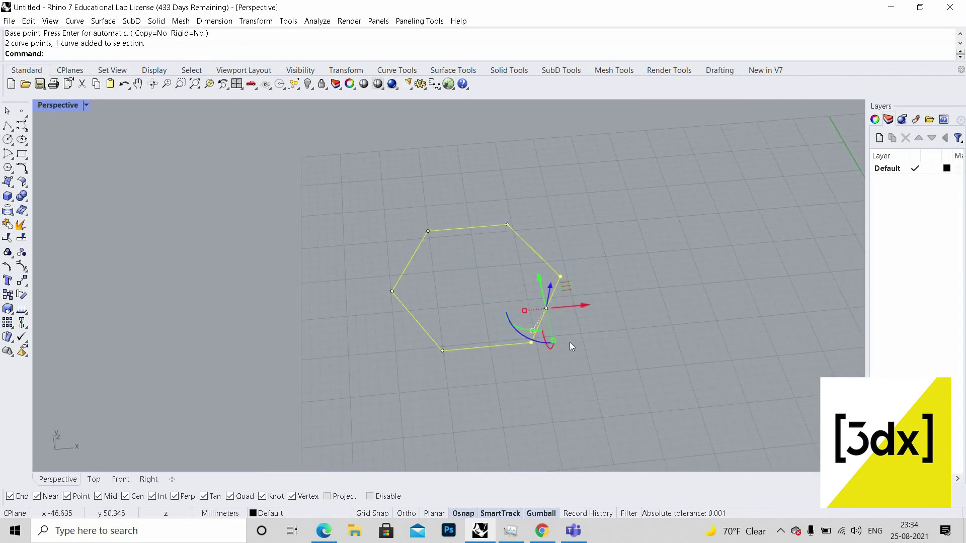
key("Escape")
left_click_drag(519, 267, 564, 302)
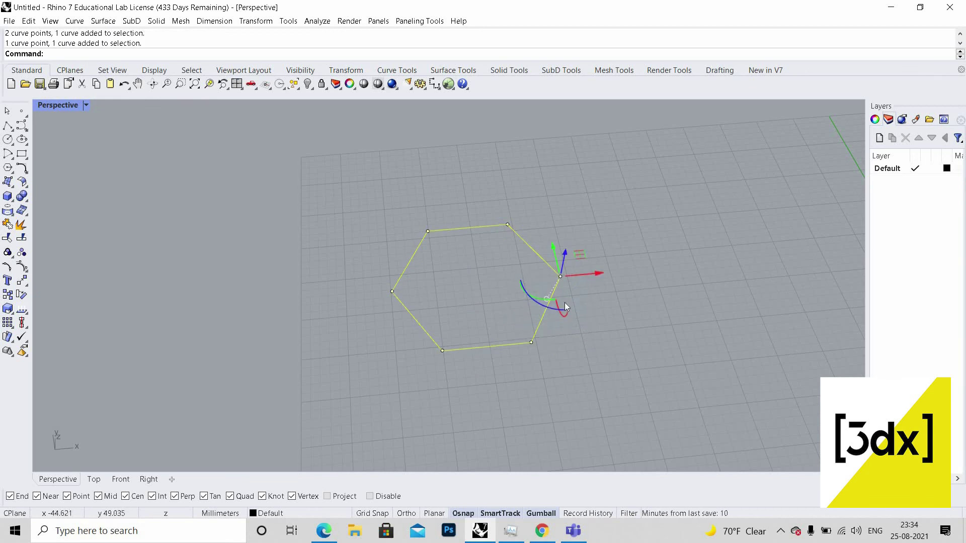
key("Escape")
Offset the hexagon inward by about 2.18 mm with sharp corners
type("Offset")
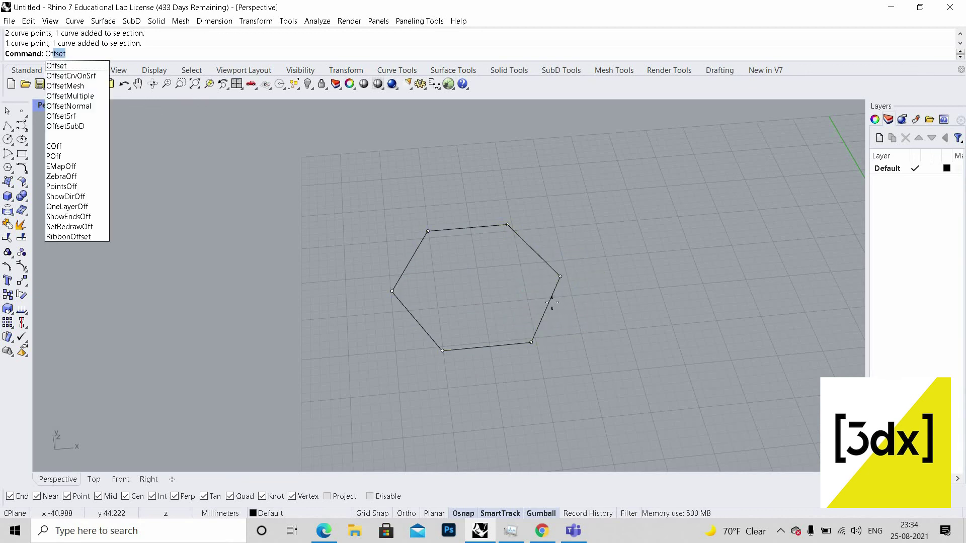
key("Return")
left_click(544, 302)
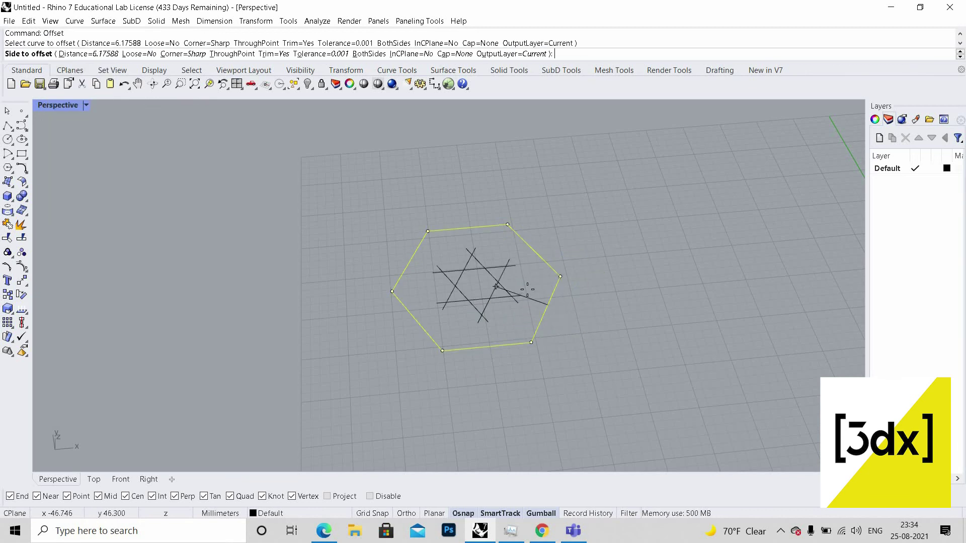
key("Return")
scroll(542, 309, "up", 1)
left_click(546, 309)
left_click(525, 302)
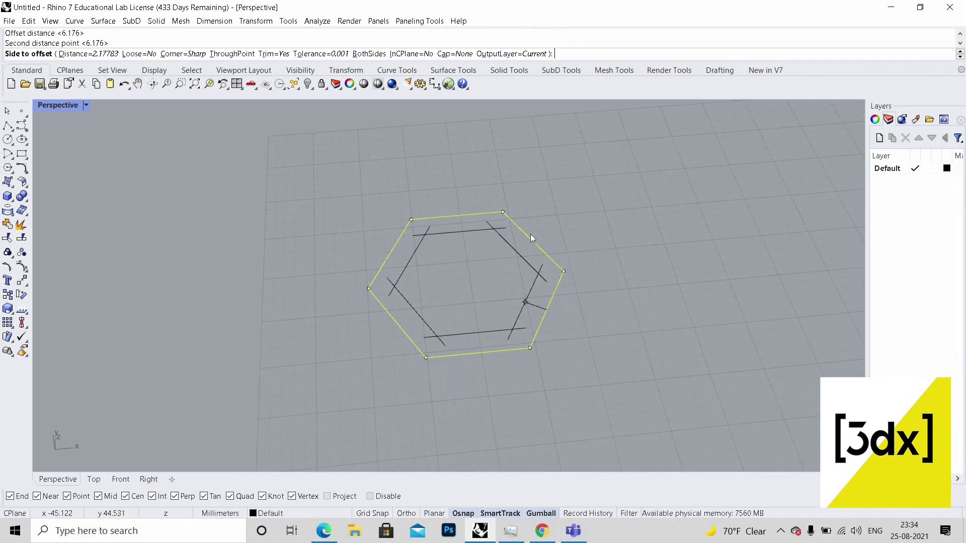
left_click(532, 238)
Delete the original outer hexagon, keeping only the inner offset one
key("ctrl+a")
key("Escape")
left_click(550, 236)
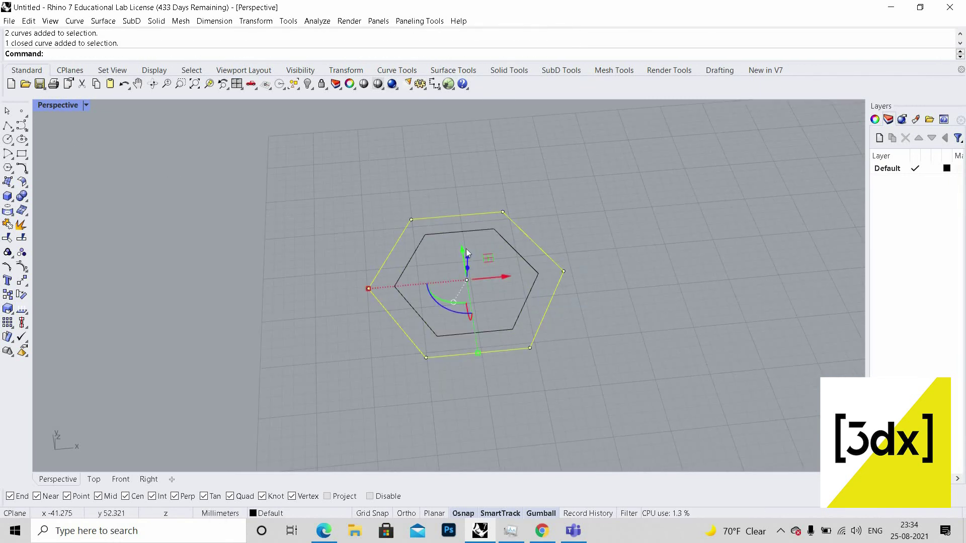
key("Delete")
Copy the hexagon three times from its left corner, snapping the copies against its upper-right, lower-right and upper-left edges
key("ctrl+a")
type("Co")
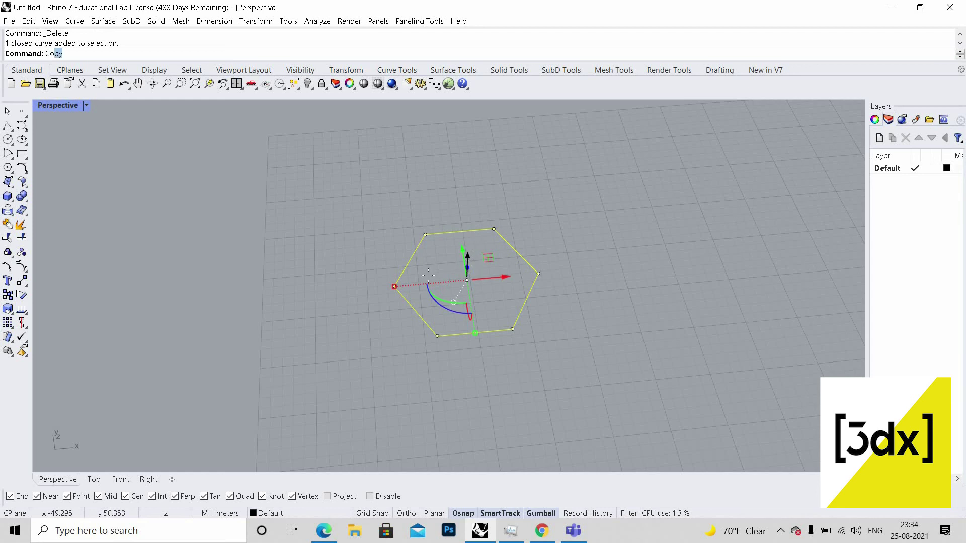
key("Return")
left_click(394, 287)
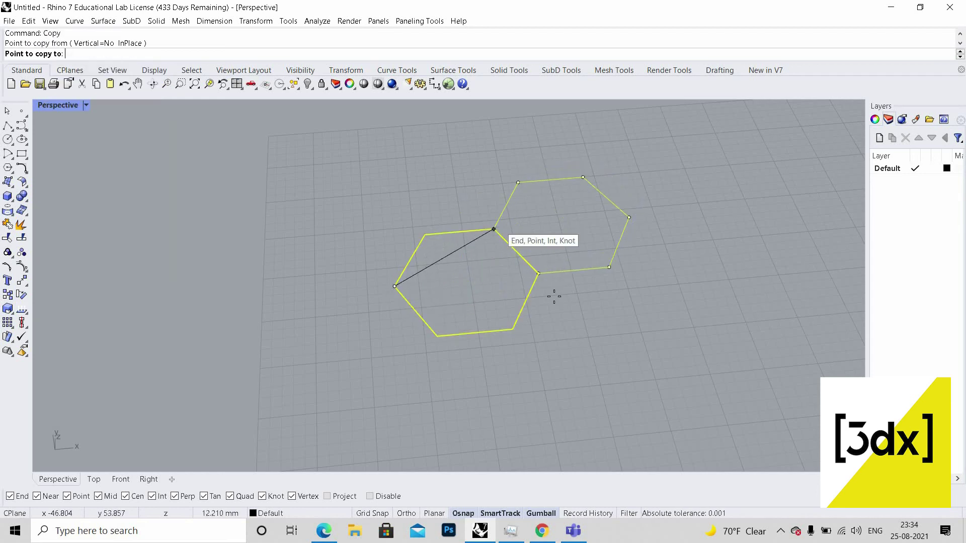
left_click(494, 229)
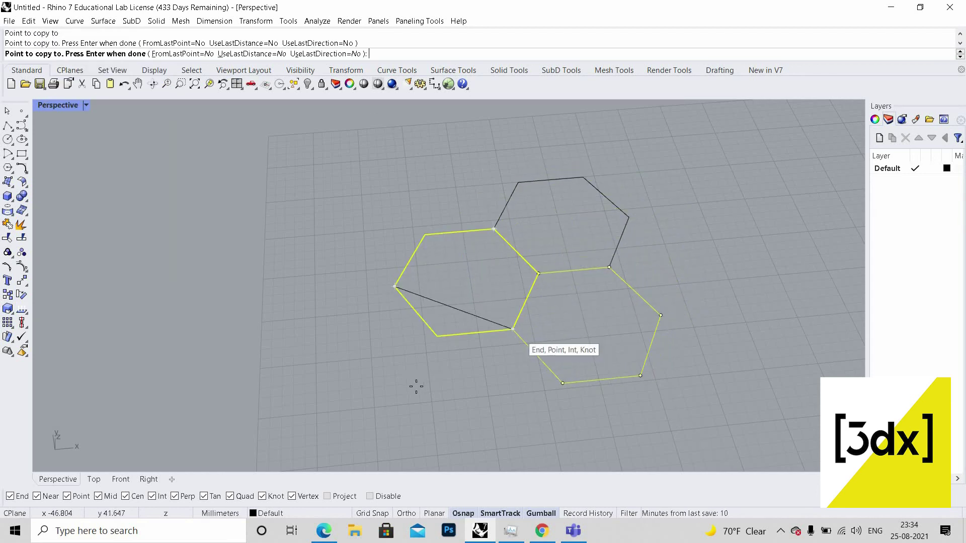
left_click(512, 330)
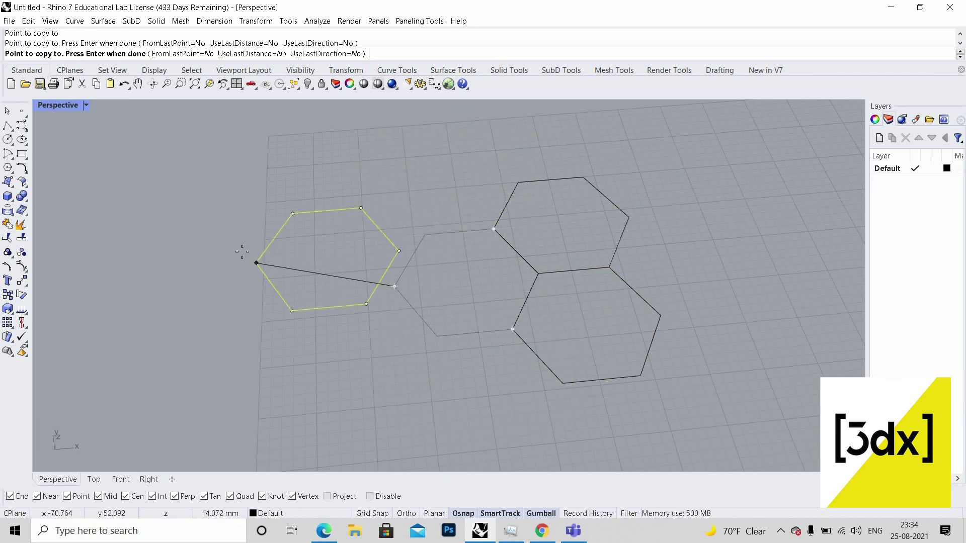
left_click(285, 246)
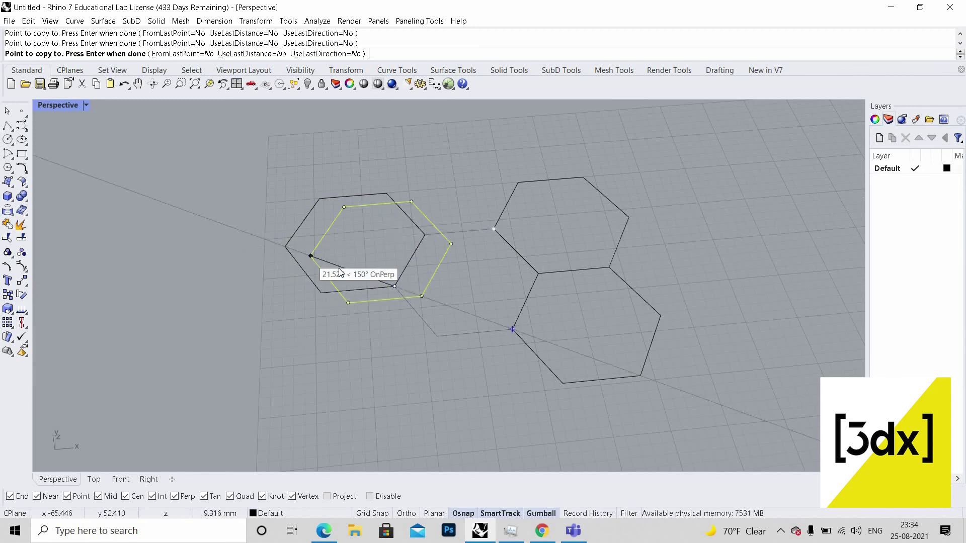
key("Return")
key("Escape")
Copy the upper-right hexagon from its lower-right corner to the central hexagon's upper-right corner, placing a hexagon directly above the centre
left_click_drag(701, 276, 606, 189)
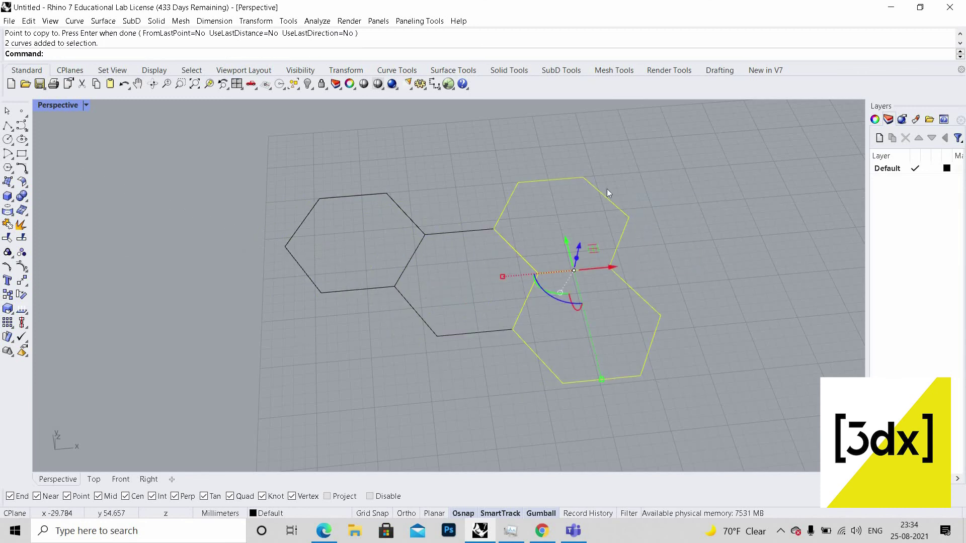
key("Escape")
left_click(615, 199)
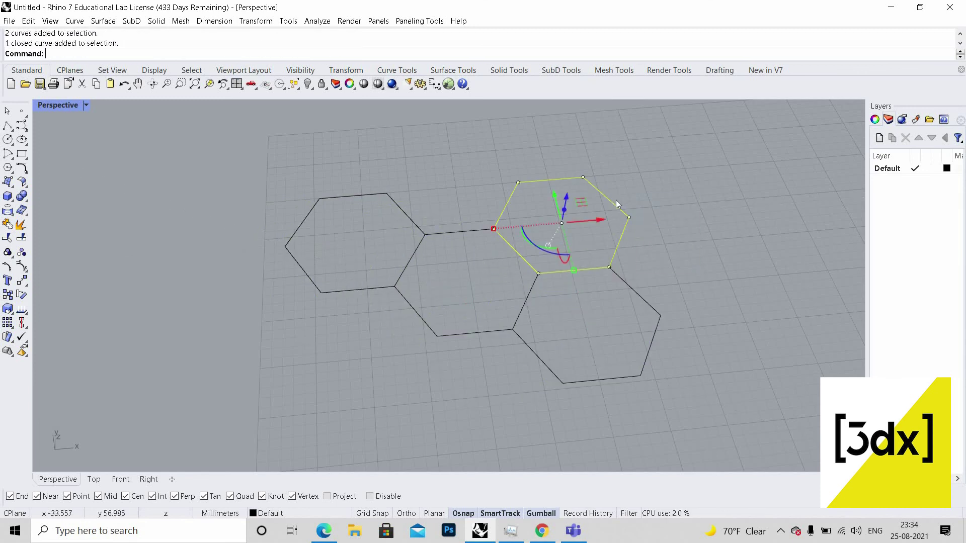
key("Return")
left_click(609, 267)
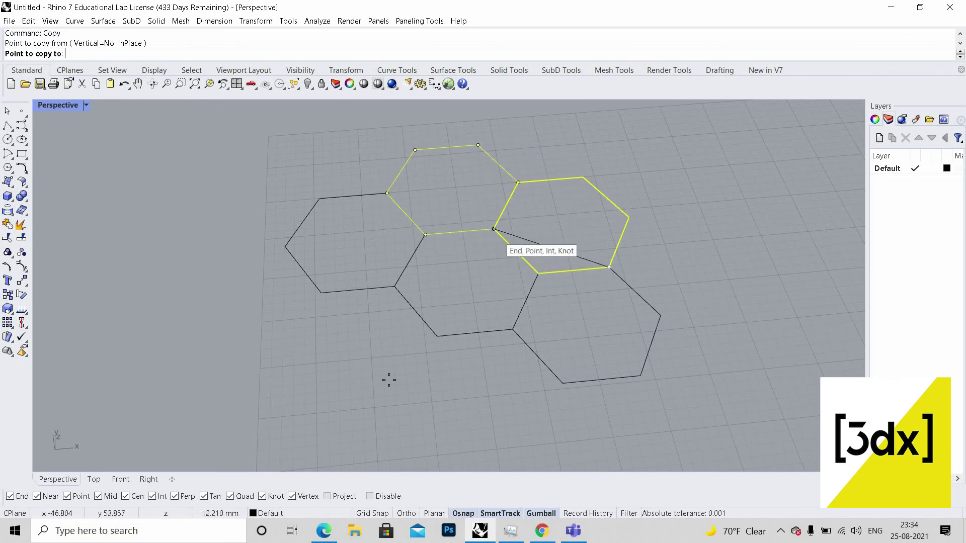
left_click(494, 229)
key("Return")
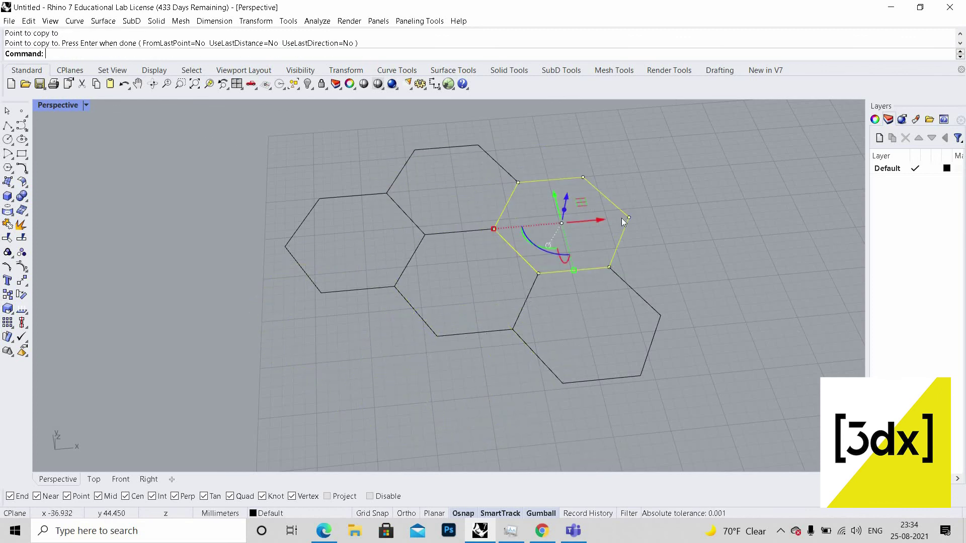
Copy the same hexagon from its upper-right corner to the central hexagon's lower-right and left corners, completing the ring of hexagons
key("Return")
left_click(583, 177)
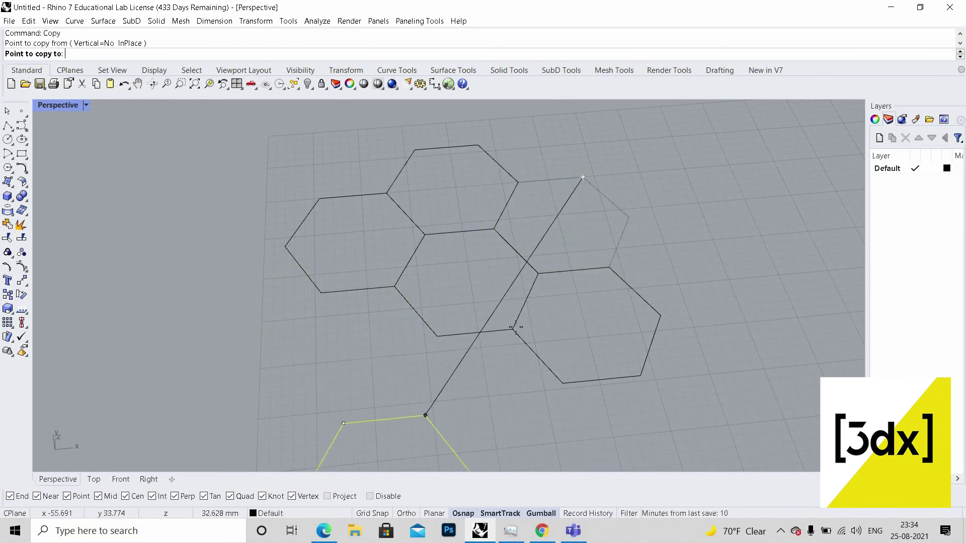
left_click(512, 329)
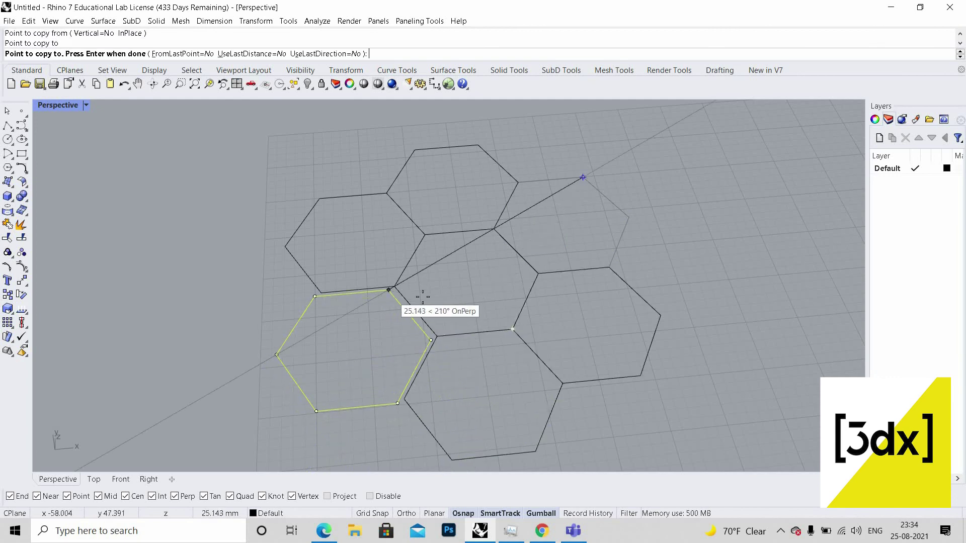
left_click(395, 286)
key("Return")
scroll(548, 333, "down", 3)
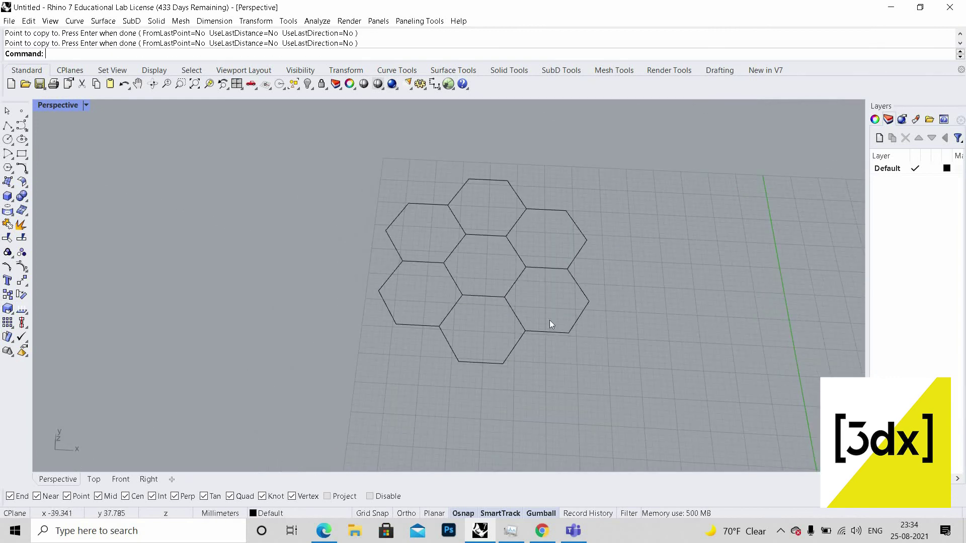
Draw a line through the two right-hand hexagons, from the midpoint of the lowest edge to the midpoint of the uppermost edge
type("Li")
key("Return")
left_click(546, 332)
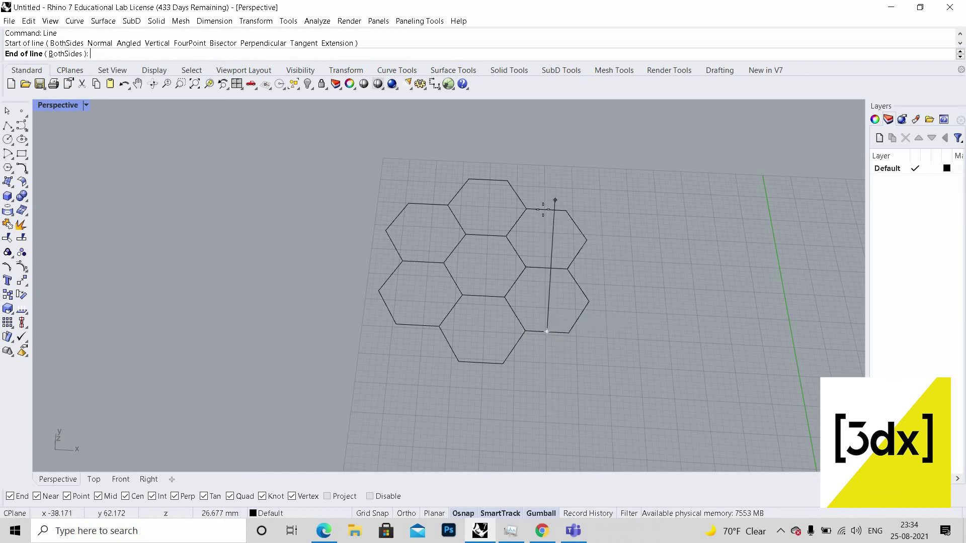
left_click(544, 209)
Draw a matching line through the two left-hand hexagons between the midpoints of their uppermost and lowest edges
key("Return")
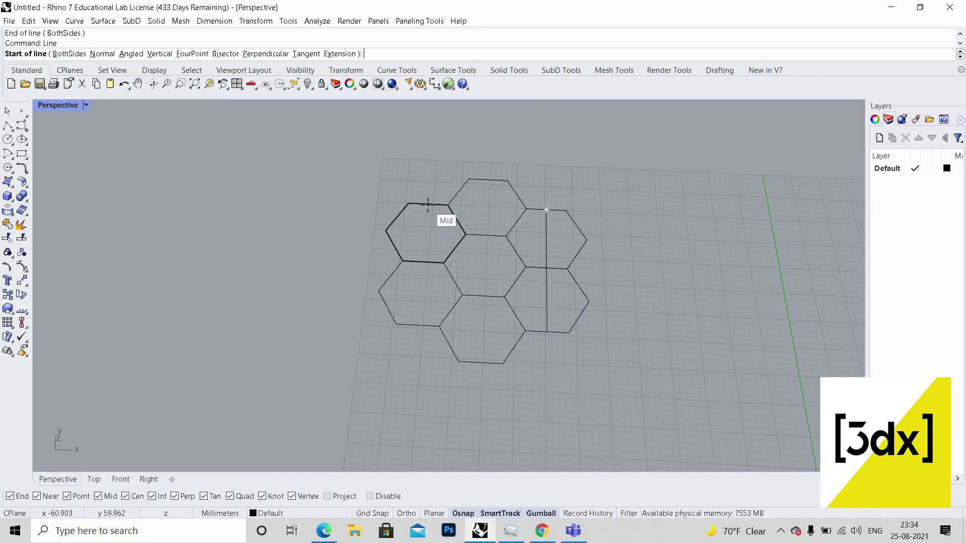
left_click(427, 205)
left_click(427, 204)
left_click(427, 205)
key("Return")
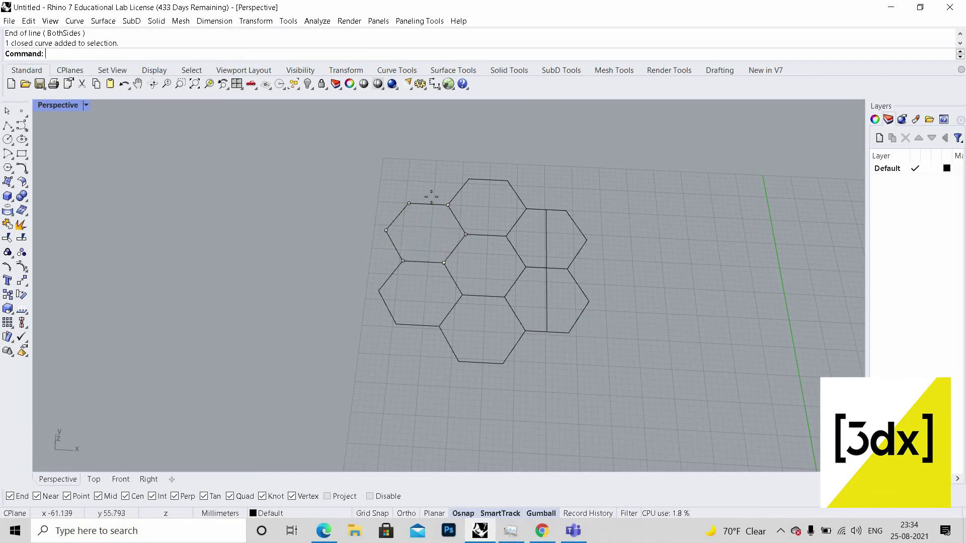
scroll(430, 201, "up", 3)
left_click(429, 199)
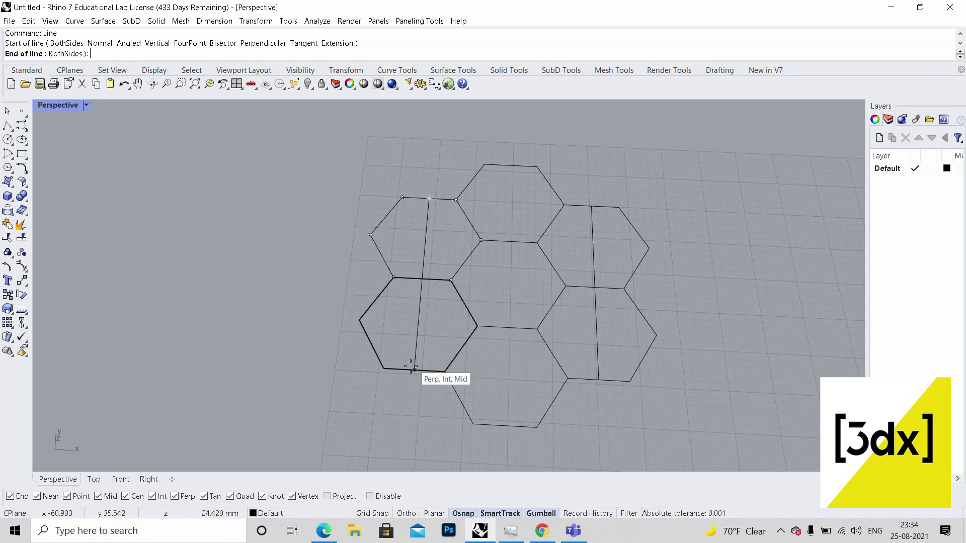
left_click(414, 369)
Connect the lower ends and the upper ends of the two lines, closing a rectangular frame around the central hexagon
key("Return")
key("Return")
left_click(599, 380)
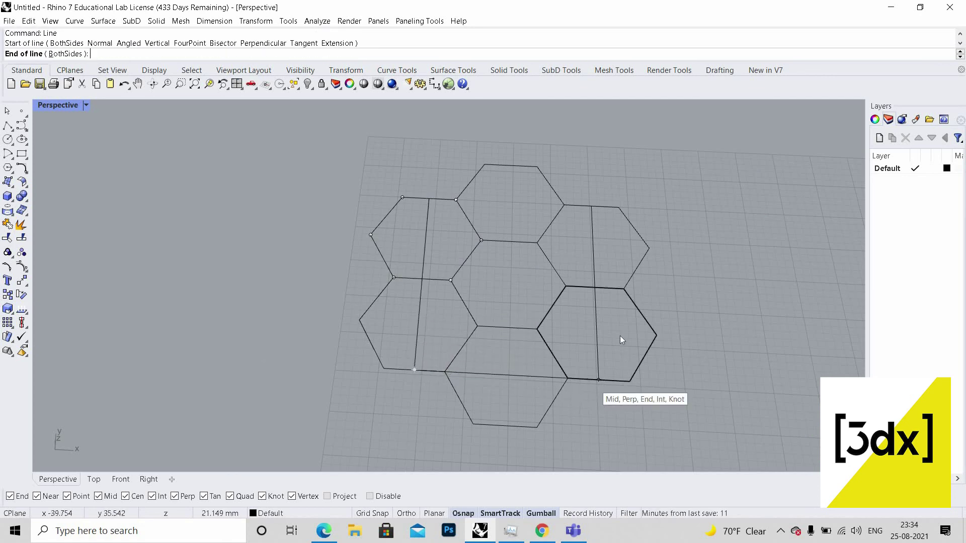
left_click(597, 333)
left_click(418, 315, "shift")
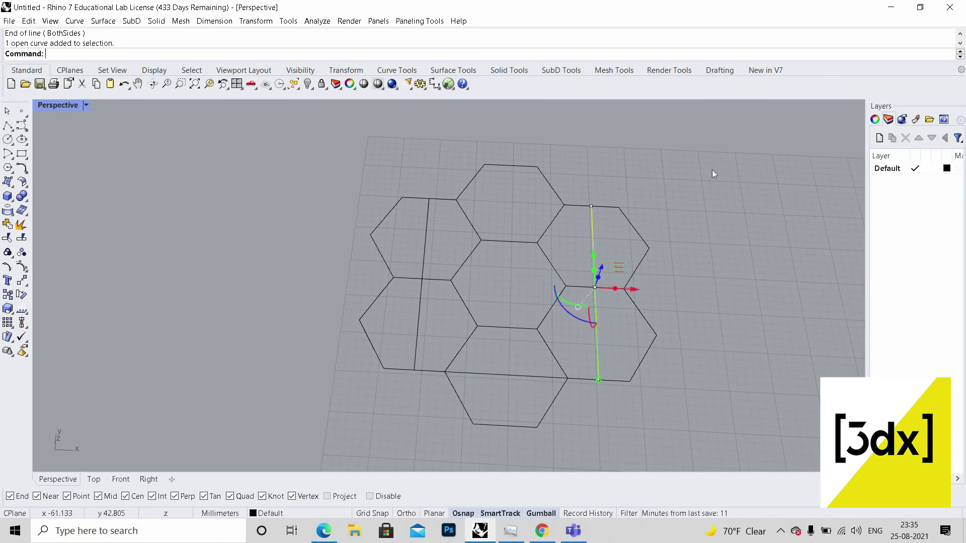
key("Escape")
key("Return")
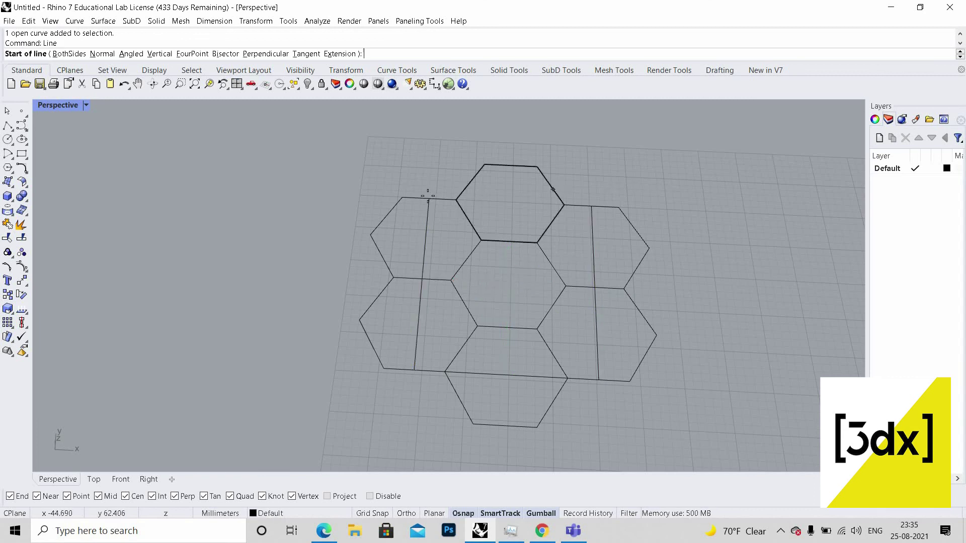
left_click(429, 199)
left_click(591, 206)
Select all the hexagons and frame lines and trim away the hexagon segments lying outside the rectangular frame
left_click_drag(703, 180, 299, 443)
type("Trim")
key("Return")
left_click_drag(630, 141, 688, 397)
left_click(616, 288)
left_click_drag(619, 276, 615, 313)
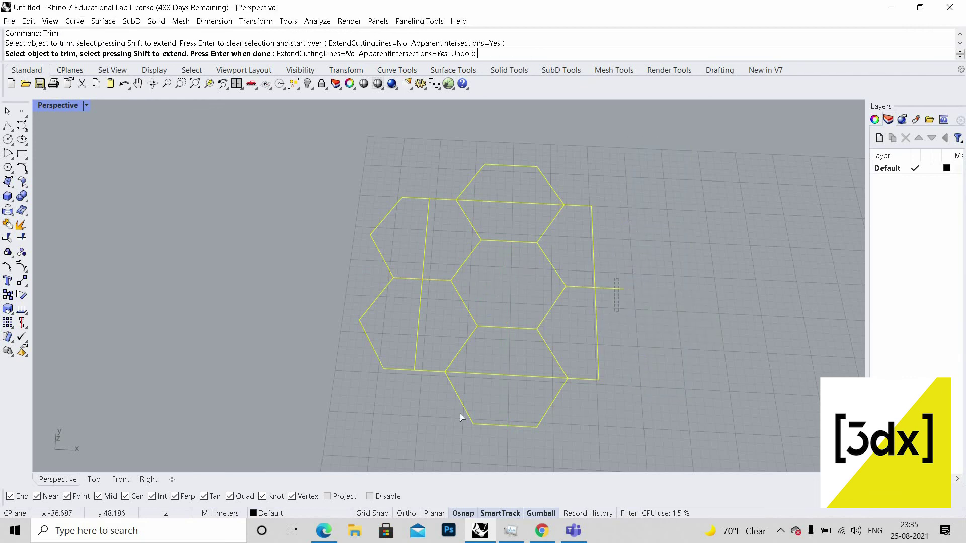
left_click(465, 414)
left_click_drag(356, 160, 392, 397)
left_click(497, 165)
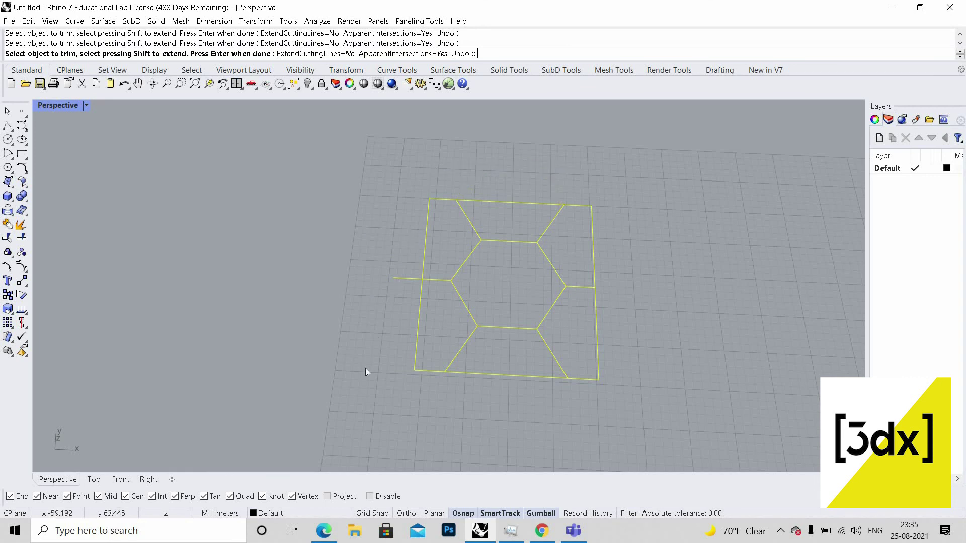
key("Return")
Delete the rectangular frame lines, leaving only the central hexagon with its branching edge segments
left_click(500, 200)
key("Delete")
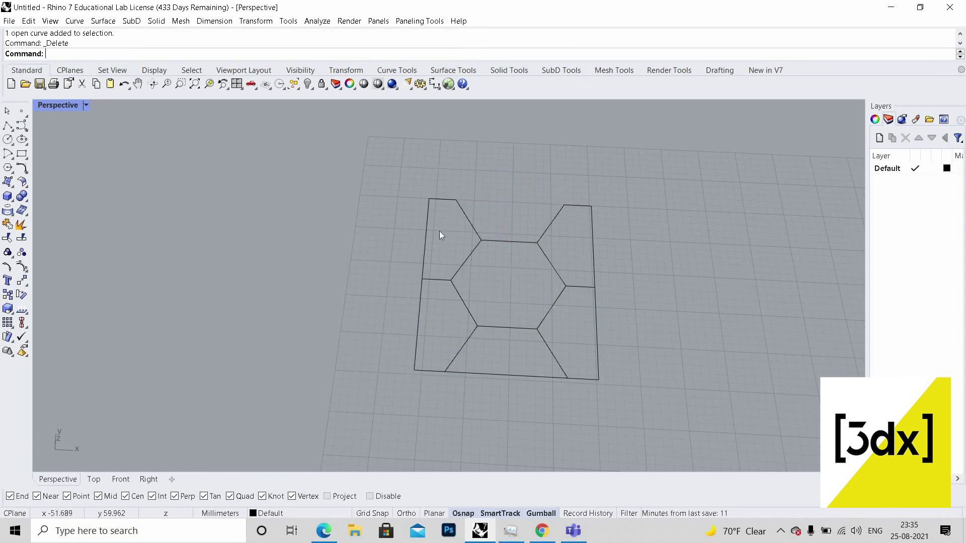
left_click(427, 232)
key("Delete")
left_click(594, 269)
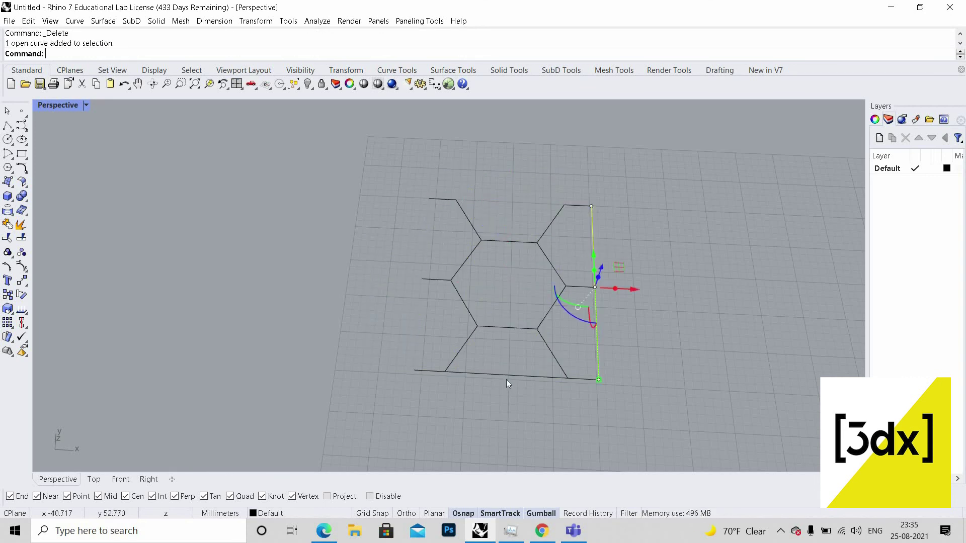
key("Delete")
scroll(489, 323, "down", 8)
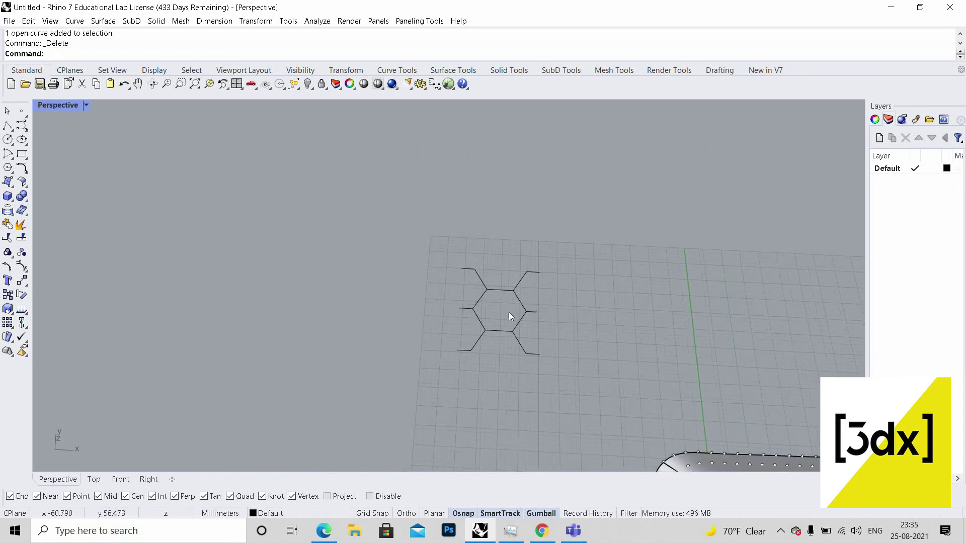
right_click_drag(538, 327, 593, 282)
scroll(425, 311, "up", 6)
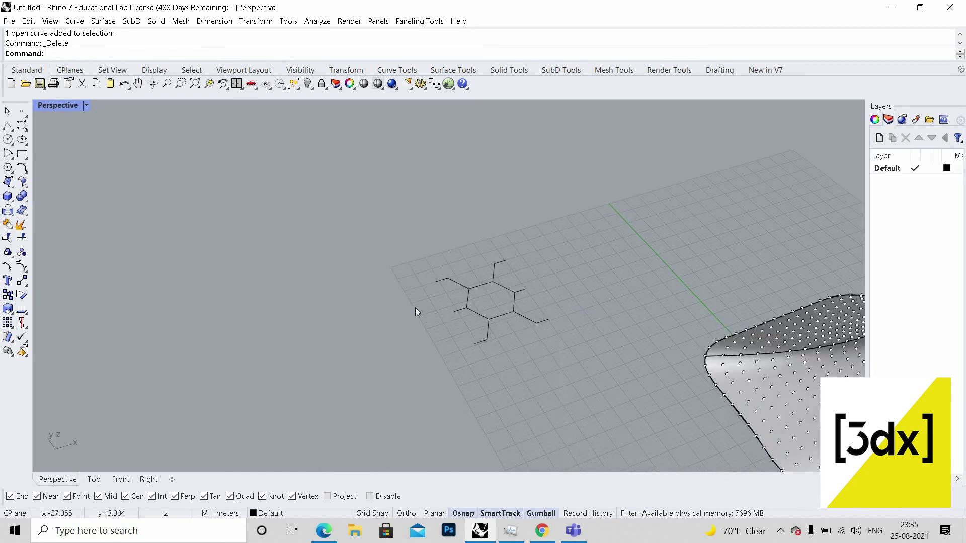
right_click_drag(529, 313, 483, 273)
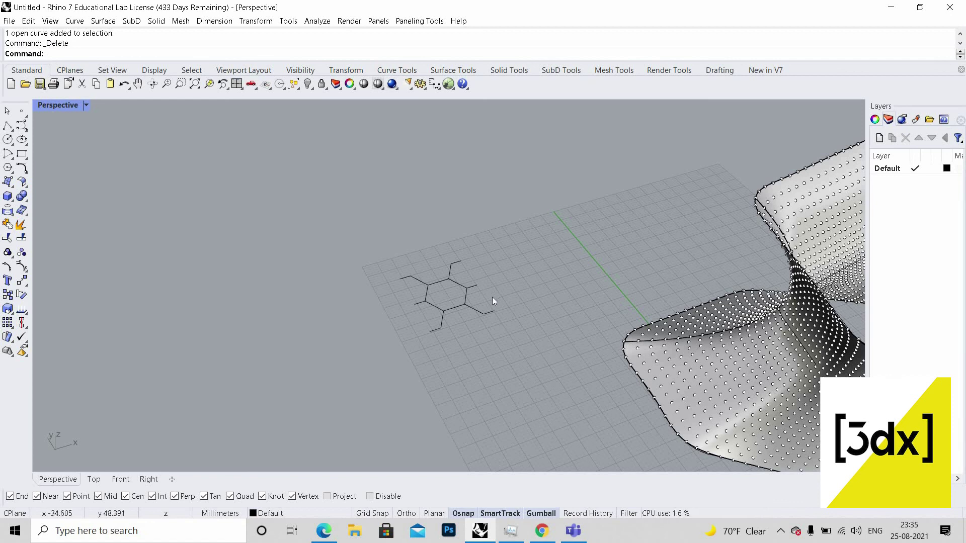
scroll(491, 296, "down", 2)
scroll(492, 315, "up", 1)
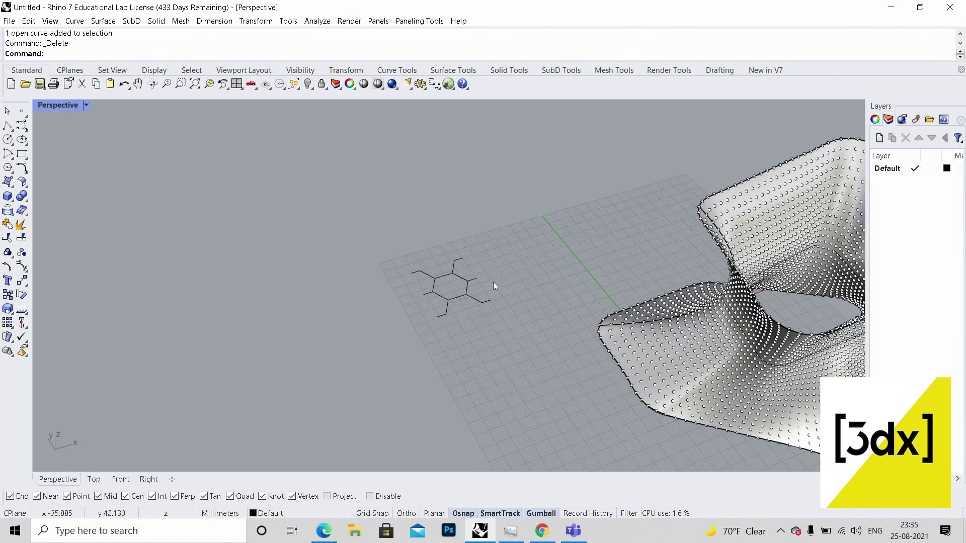
type("tPl")
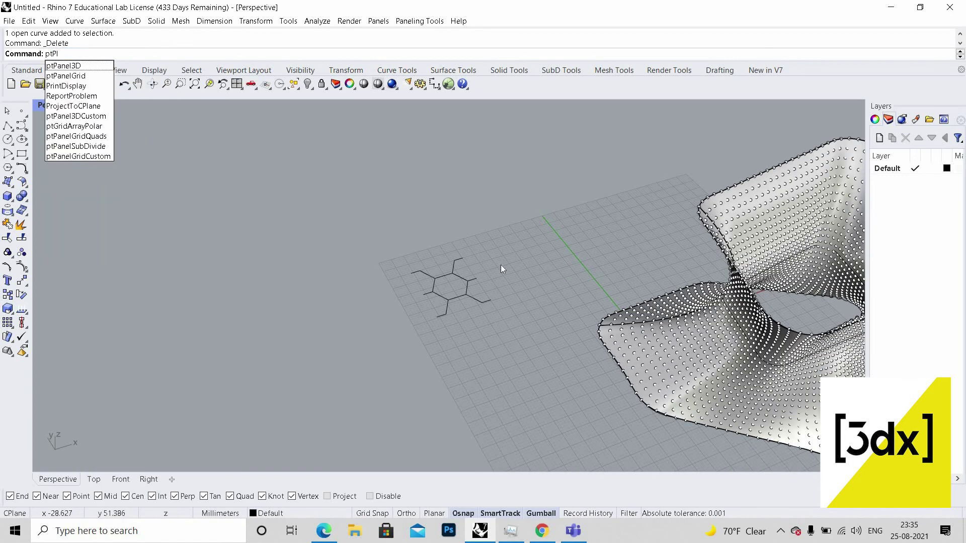
key("BackSpace")
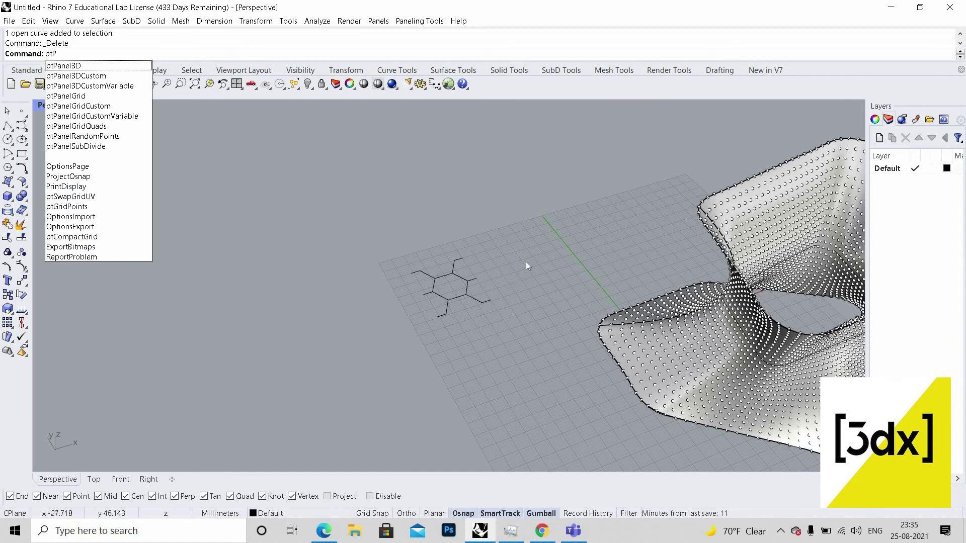
type("l")
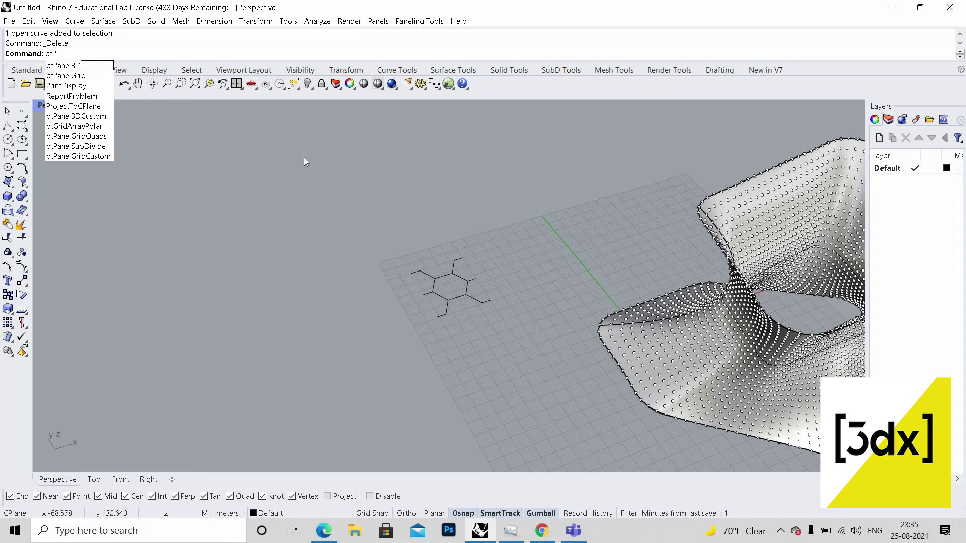
type("ane")
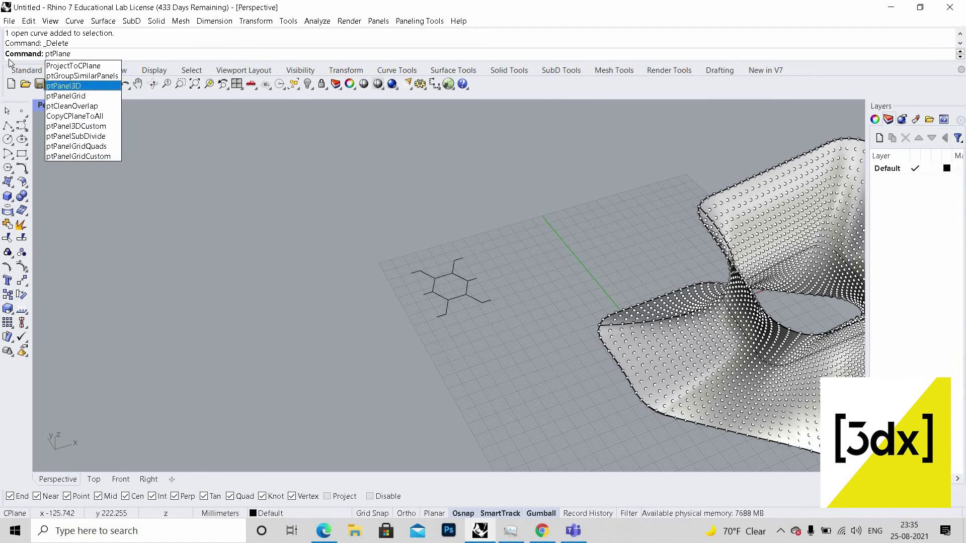
key("Escape")
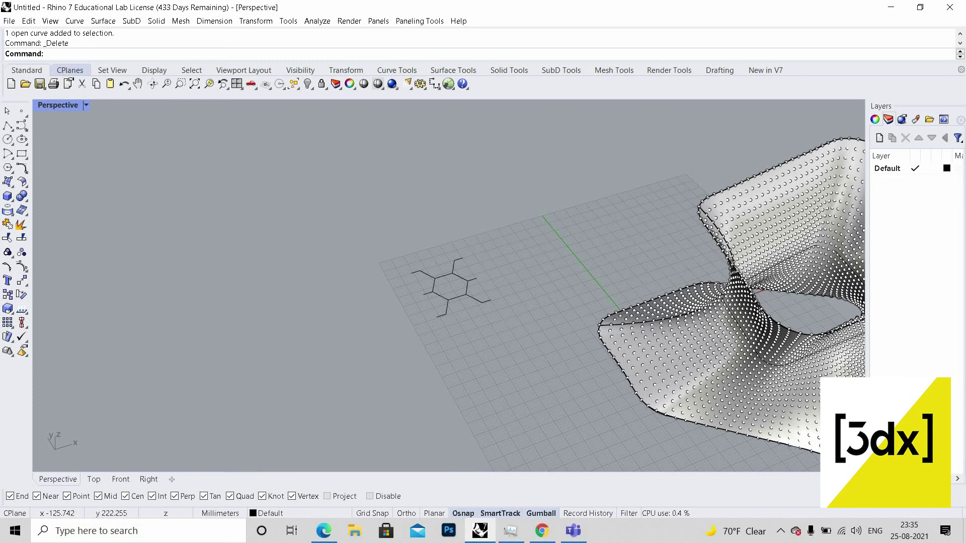
Start custom grid paneling with ptPanelGridCustom and use the point grid on the tower surface as its paneling grid
type("PtP")
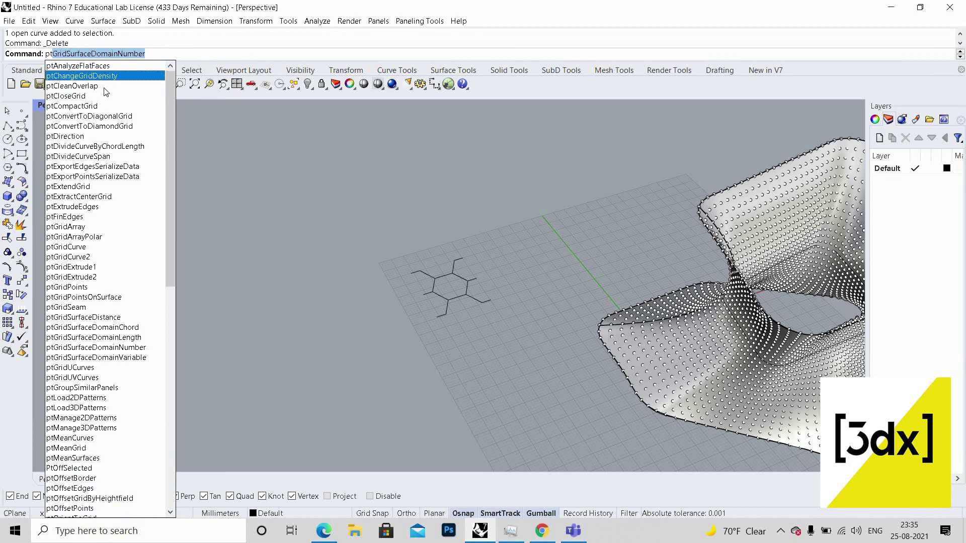
left_click(115, 98)
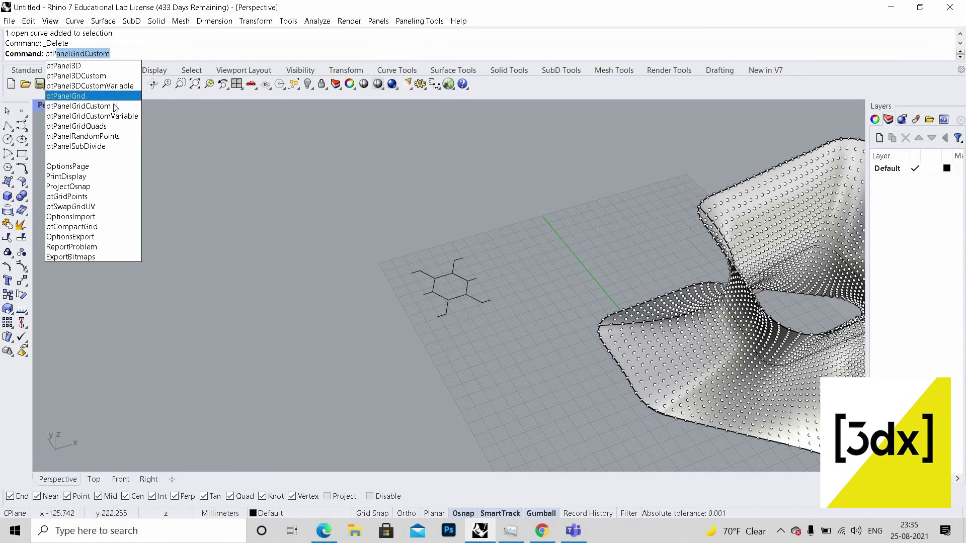
key("Return")
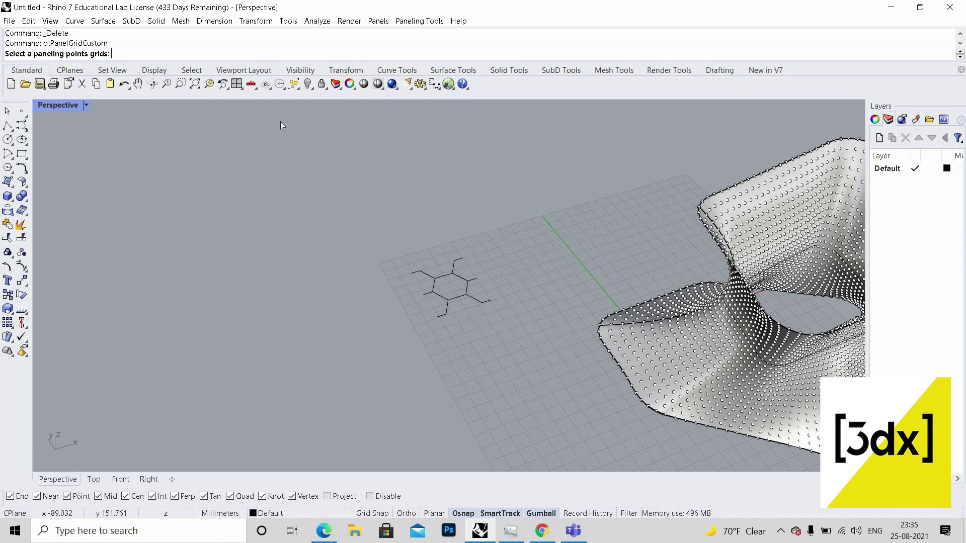
scroll(730, 381, "up", 5)
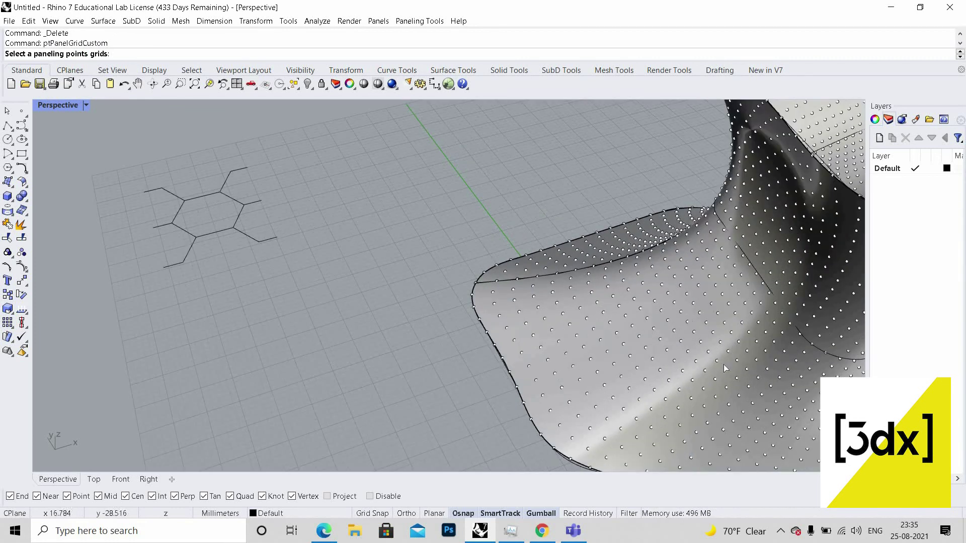
left_click(725, 366)
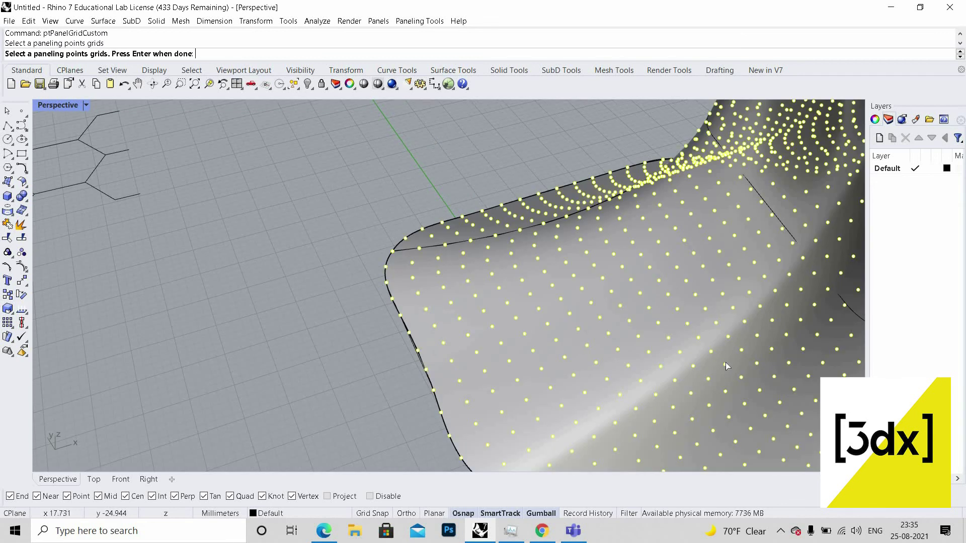
scroll(387, 257, "down", 5)
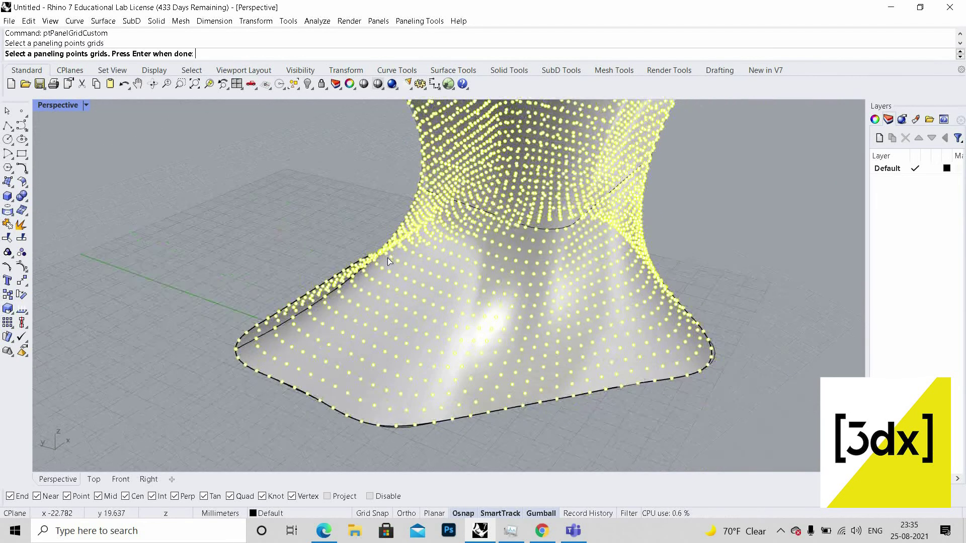
key("Return")
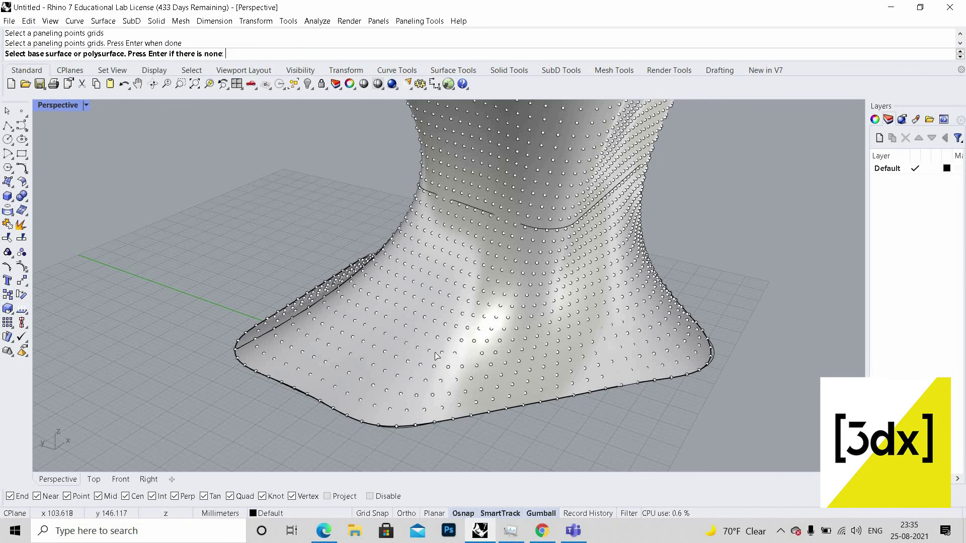
Panel the grid with the tower as base surface and the branching hexagon as custom pattern, accepting base 0 and shift 1
scroll(435, 337, "up", 8)
left_click(627, 323)
scroll(650, 323, "down", 9)
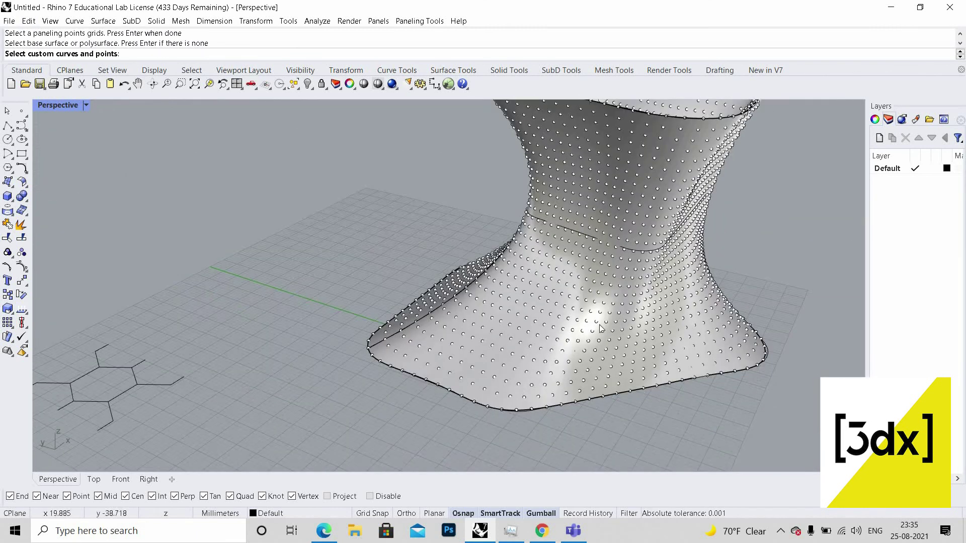
scroll(600, 328, "down", 3)
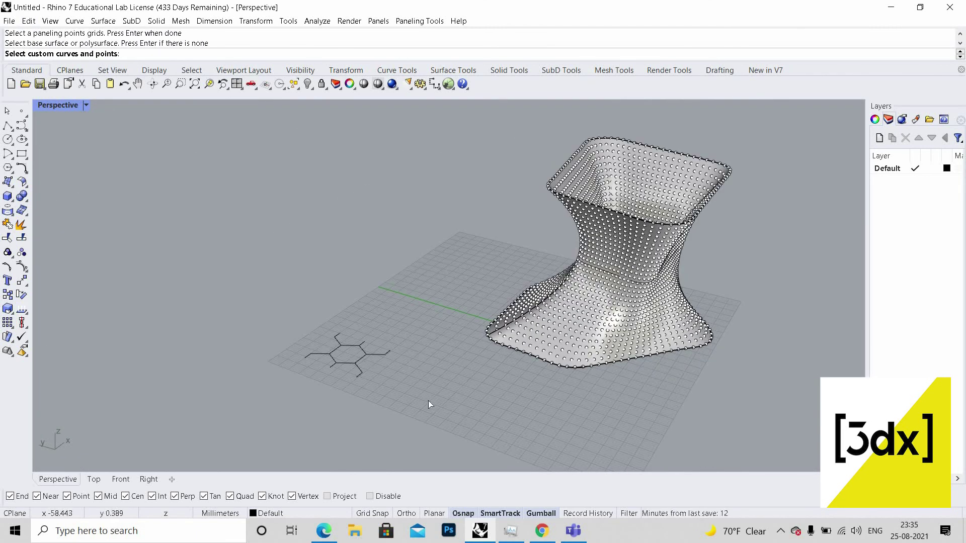
left_click(372, 354)
key("Return")
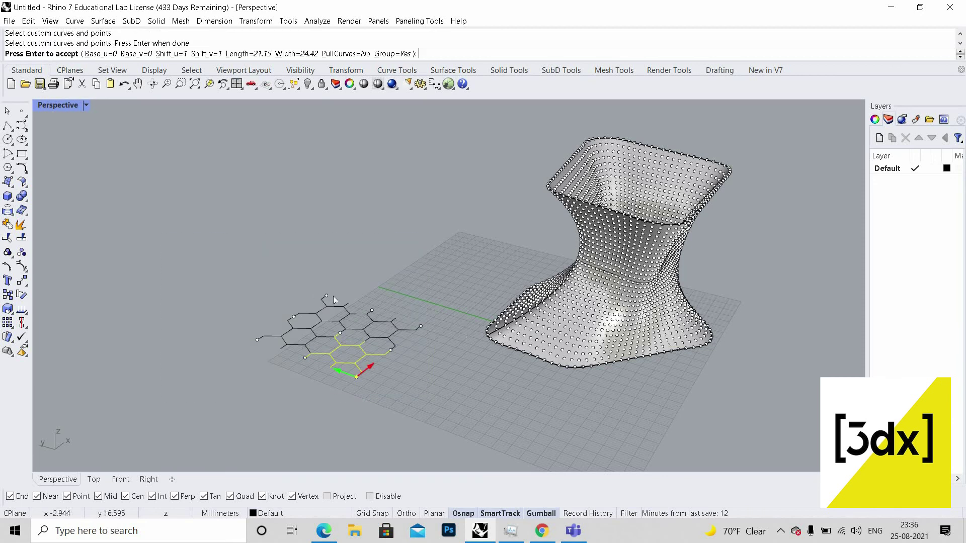
key("Return")
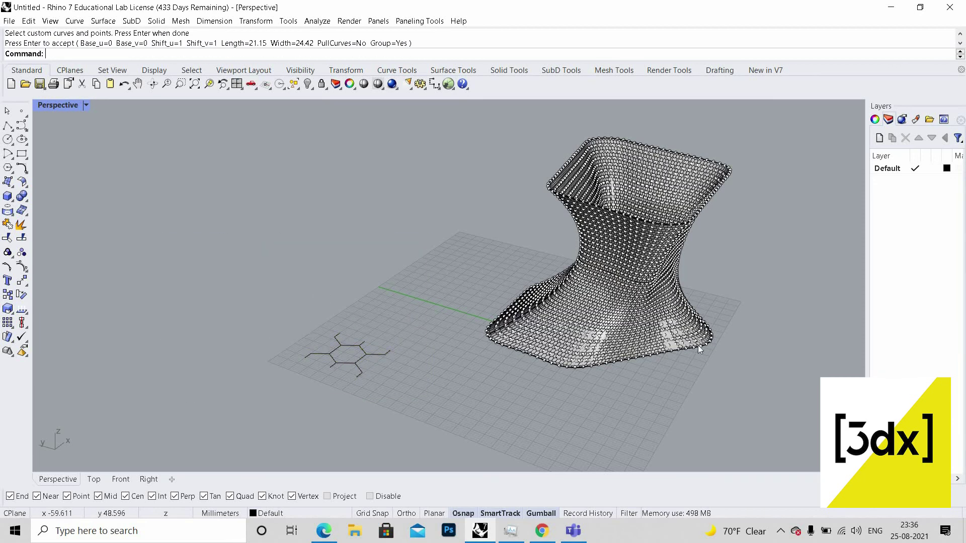
Examine the hexagon panels around the tower's base and waist from several sides
scroll(668, 344, "up", 10)
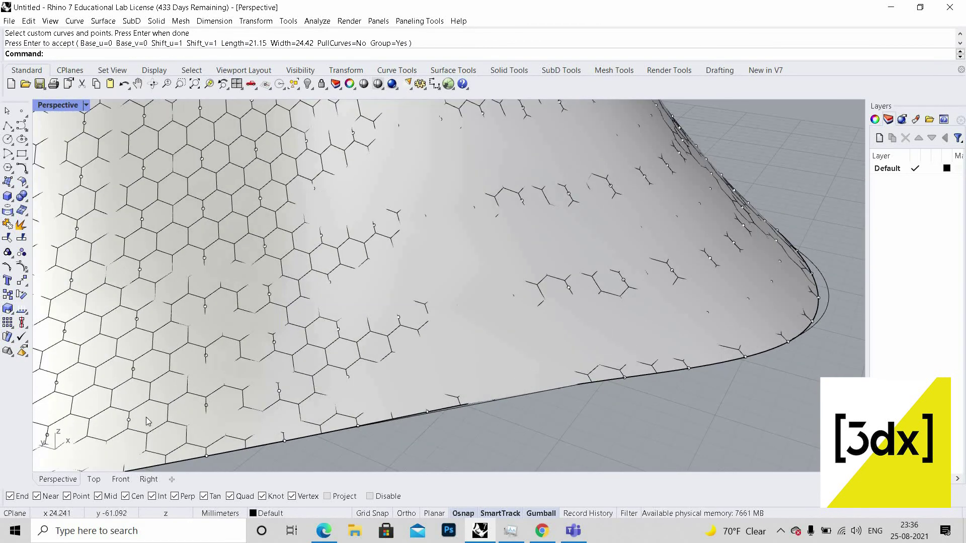
scroll(261, 342, "up", 2)
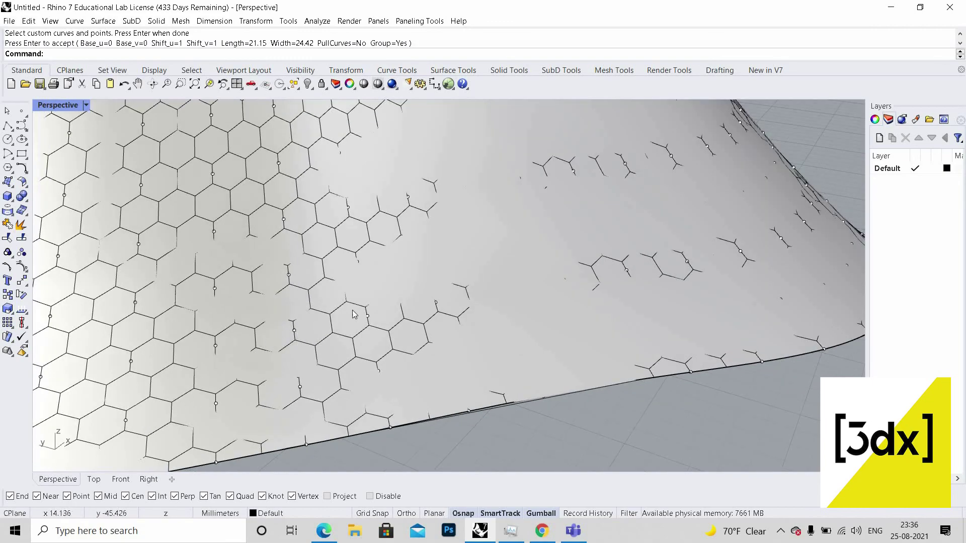
scroll(355, 314, "down", 10)
right_click_drag(376, 362, 539, 286)
scroll(523, 290, "down", 5)
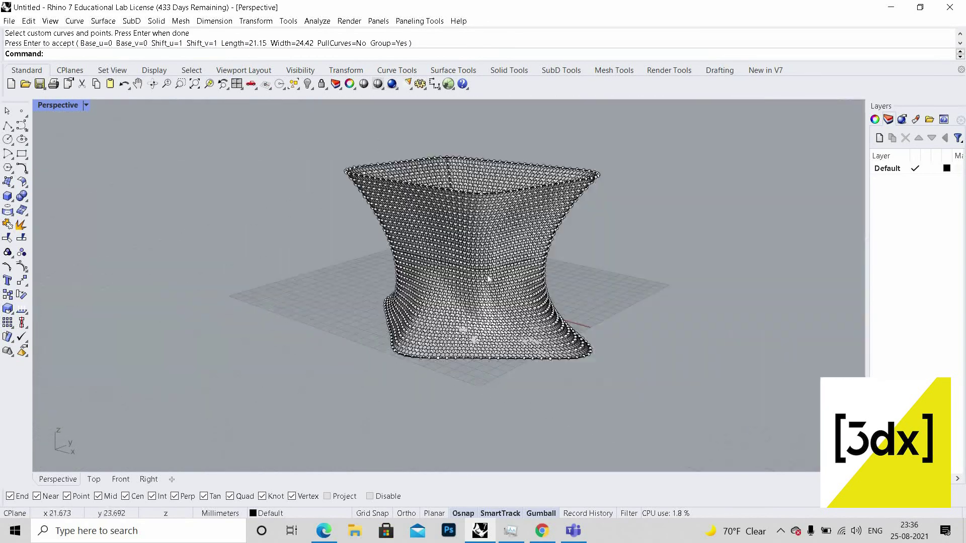
scroll(487, 278, "up", 5)
scroll(428, 283, "up", 4)
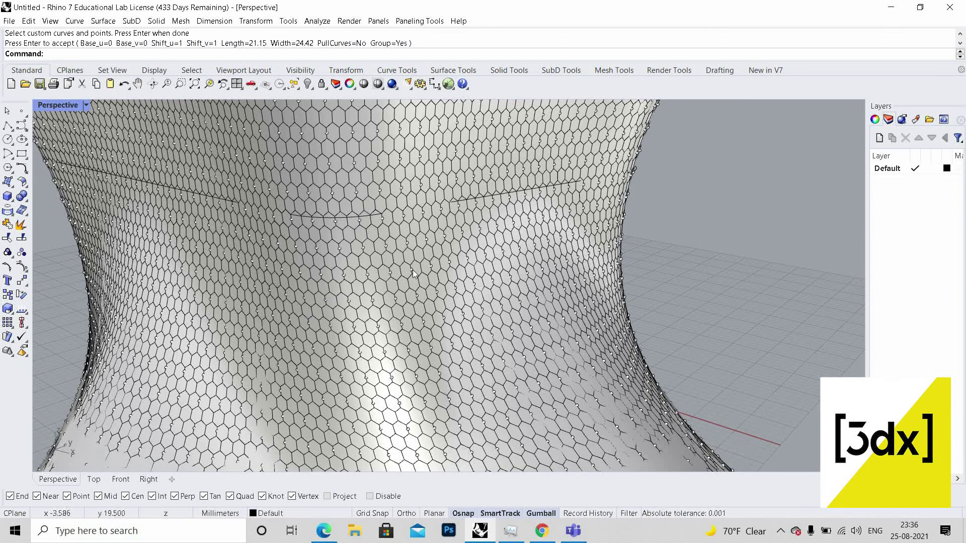
Try hiding the paneling grid points on the tower
left_click(413, 270)
middle_click(413, 271)
left_click(387, 265)
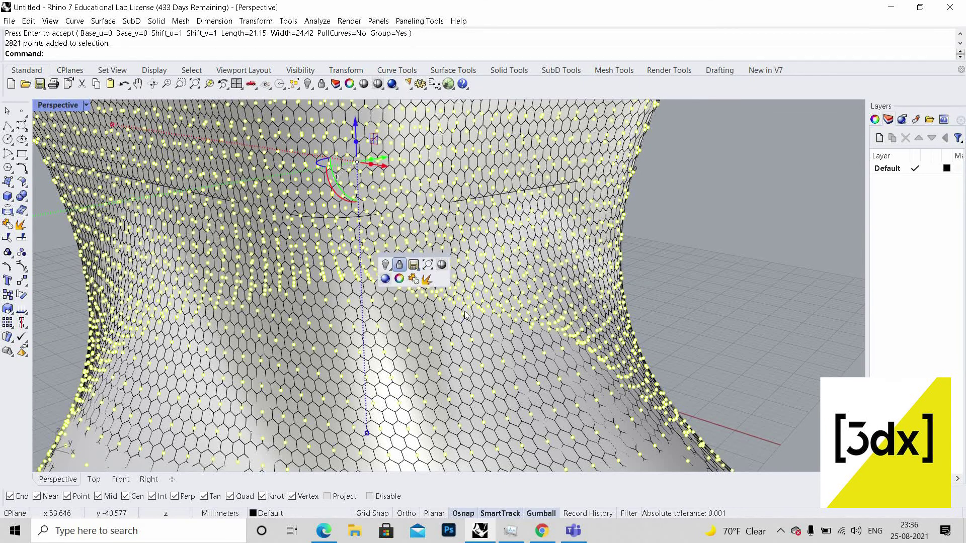
scroll(590, 316, "down", 8)
key("ctrl+z")
Show the hidden reference image beneath the tower
middle_click(573, 317)
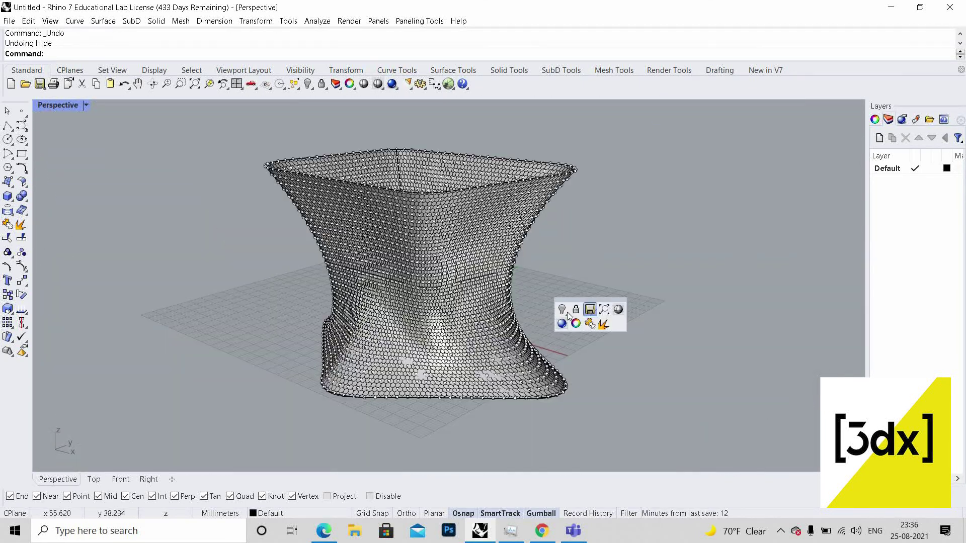
left_click(566, 313)
left_click(577, 329)
Trace the small four-sided shape at the centre of the roof in the reference image with a closed polyline
scroll(560, 267, "down", 9)
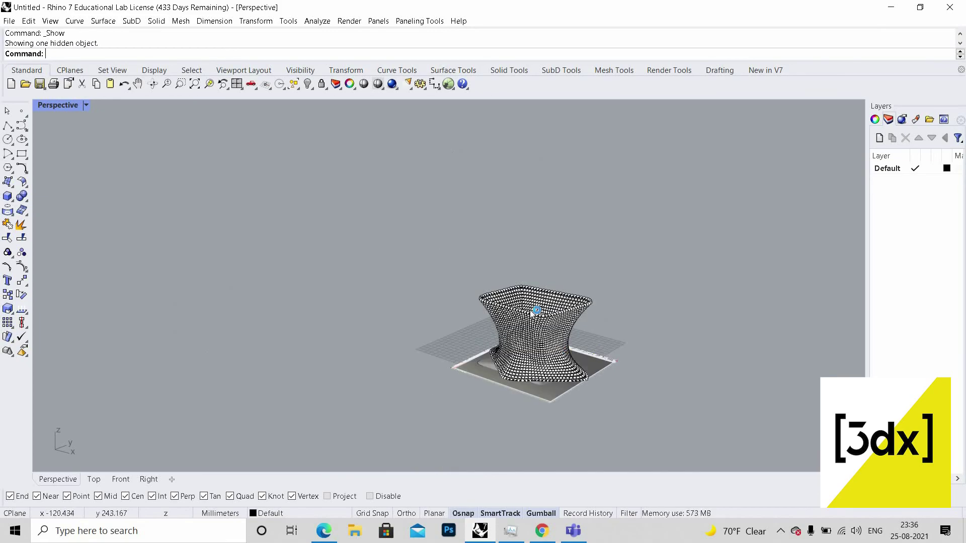
right_click_drag(530, 307, 561, 377)
scroll(552, 377, "up", 16)
scroll(501, 337, "down", 6)
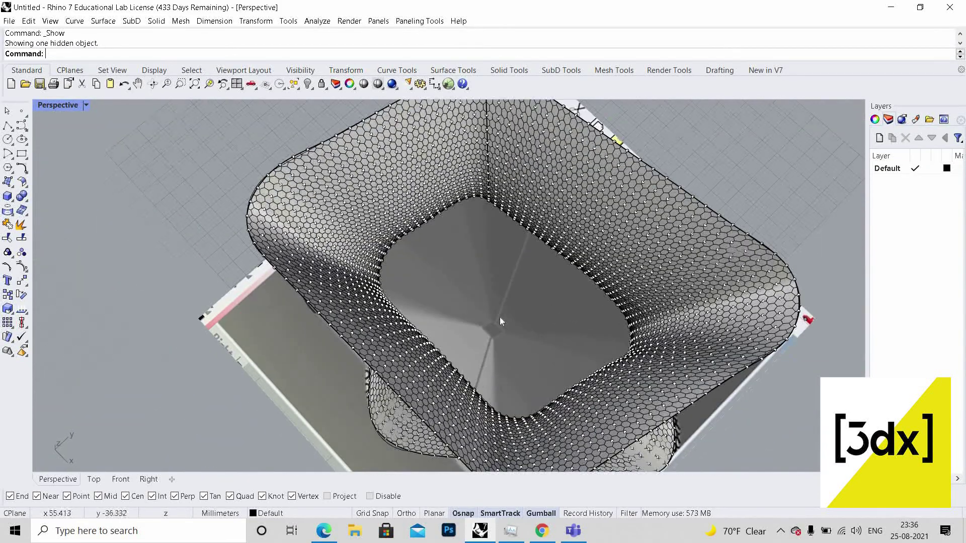
scroll(497, 308, "up", 9)
scroll(496, 305, "up", 5)
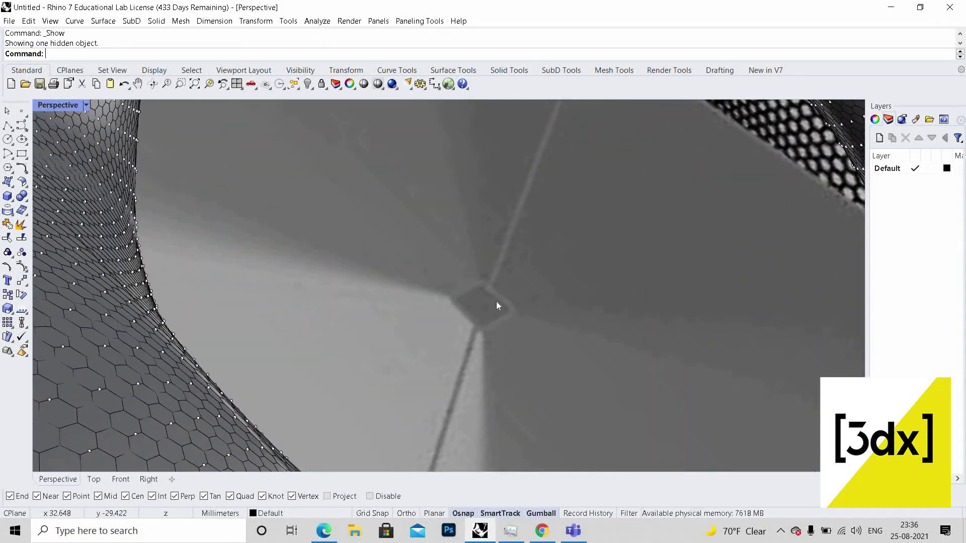
type("polyline")
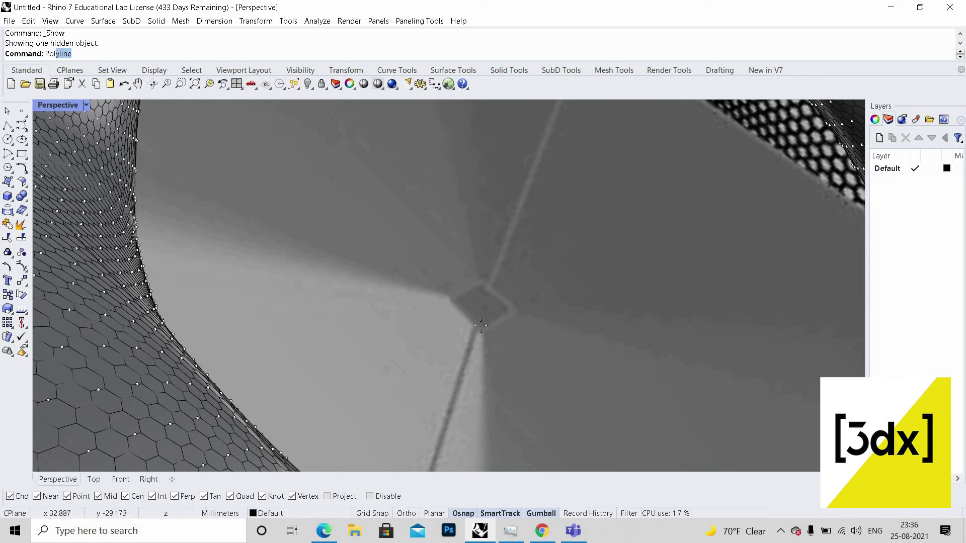
key("Return")
left_click(479, 331)
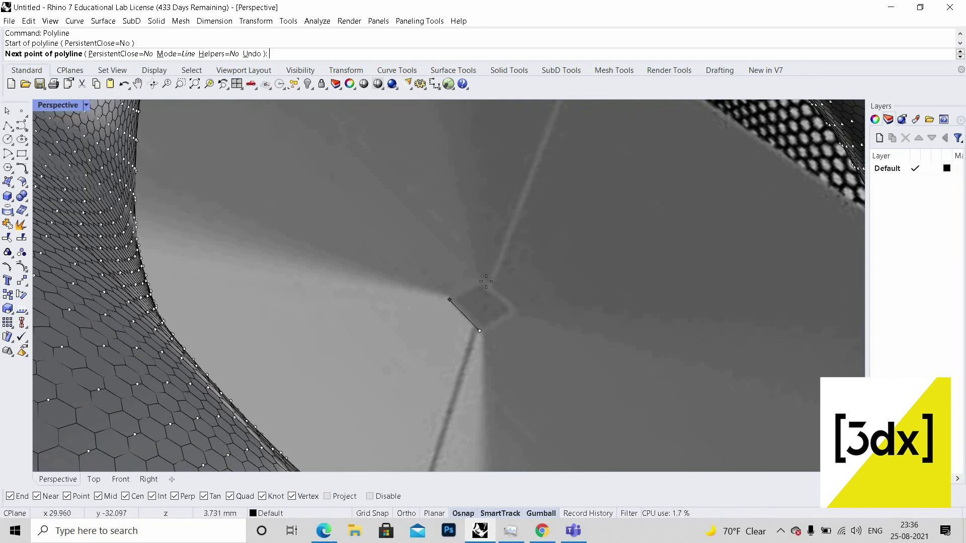
left_click(448, 300)
left_click(482, 281)
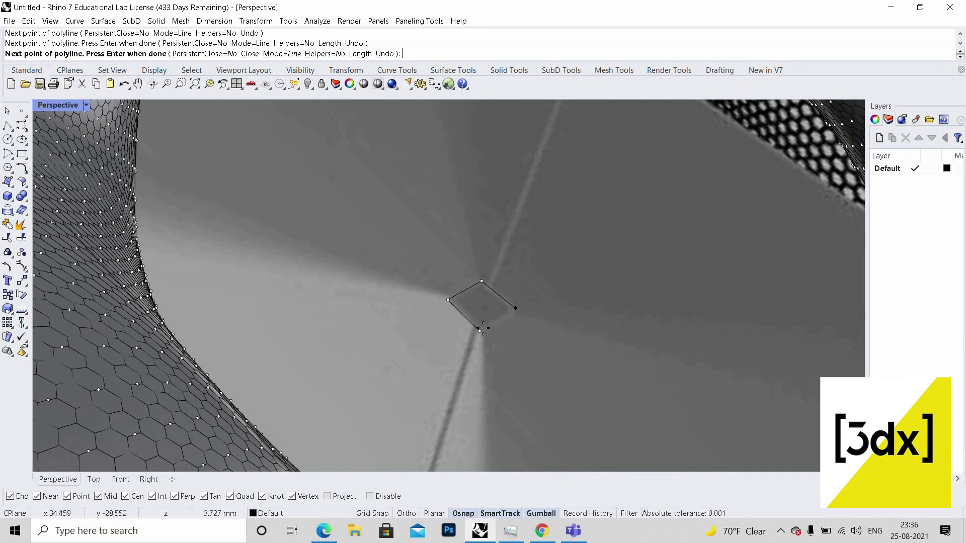
left_click(513, 308)
left_click(496, 327)
left_click(496, 323)
key("Escape")
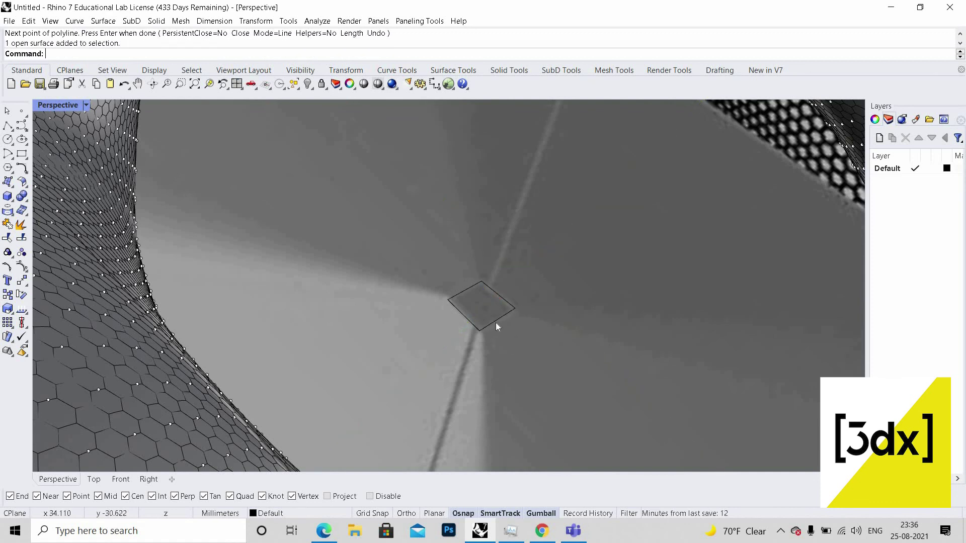
Select the traced four-sided polyline and raise it vertically above the tower's upper rim
left_click(507, 316)
left_click(514, 356)
scroll(554, 279, "down", 10)
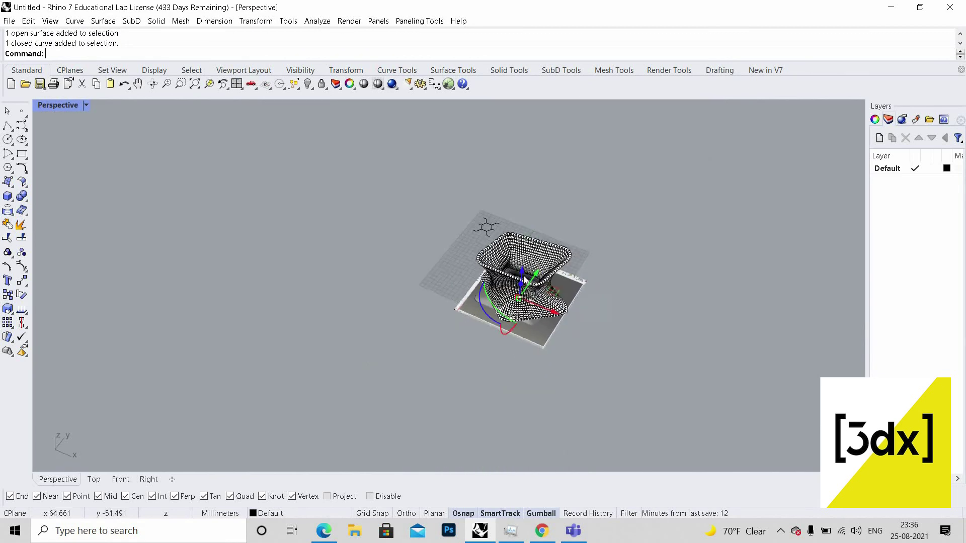
scroll(545, 174, "up", 2)
left_click_drag(521, 286, 574, 190)
mouse_move(574, 190)
right_mouse_down()
mouse_move(562, 176)
mouse_move(570, 198)
right_mouse_up()
Set the fillet radius to 0.5 and round the first corner of the raised four-sided polyline
scroll(562, 217, "up", 5)
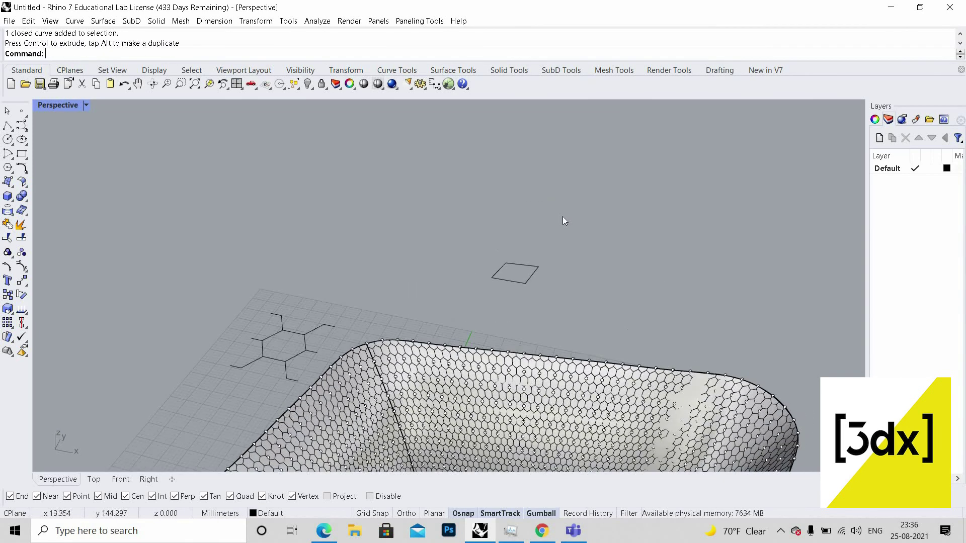
type("fillet")
key("Return")
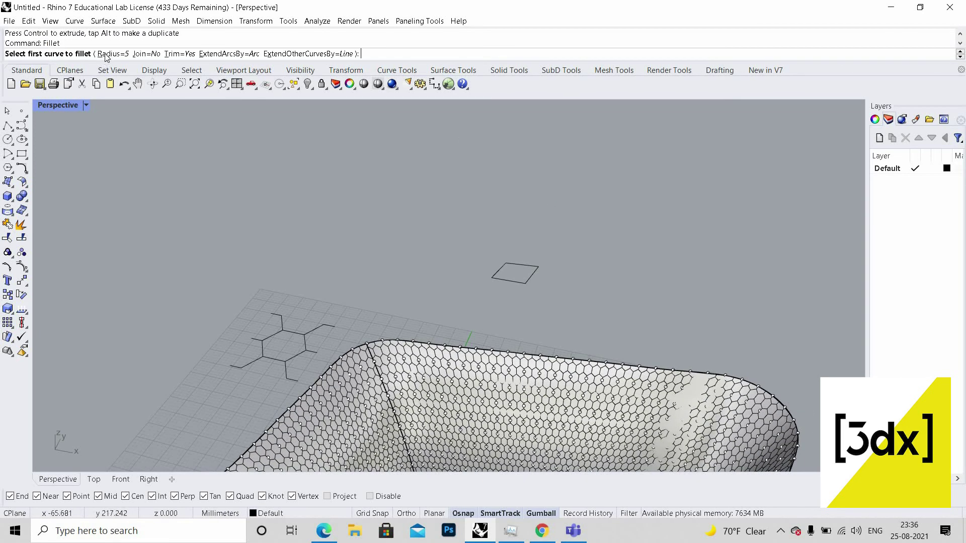
left_click(105, 54)
type("0.5")
key("Return")
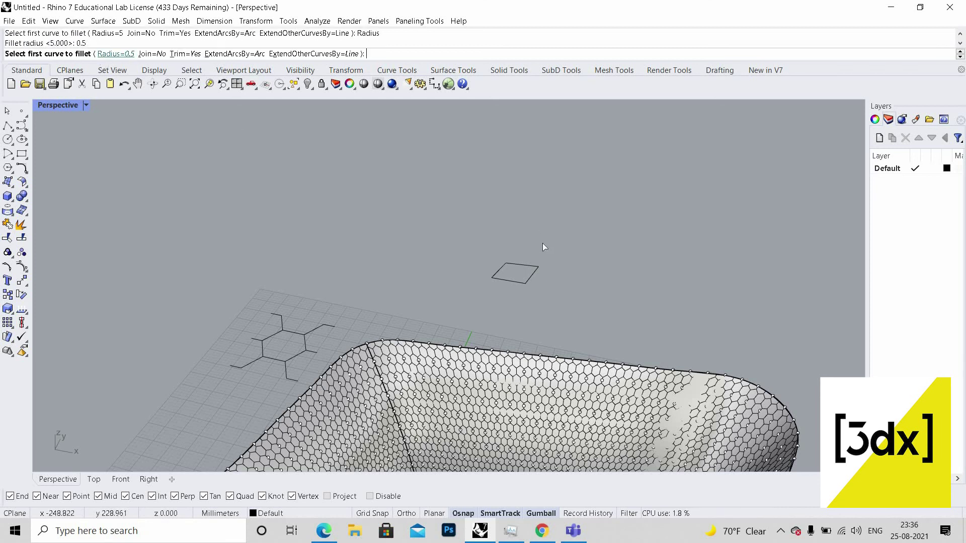
scroll(511, 306, "up", 4)
scroll(512, 304, "down", 3)
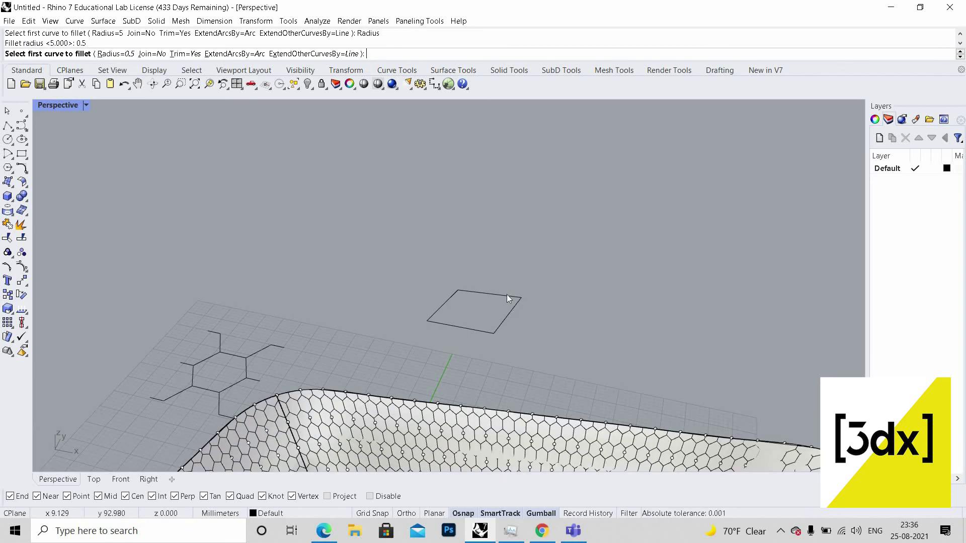
left_click(506, 295)
left_click(468, 291)
Fillet the other three corners of the raised polyline with the 0.5 radius
key("Return")
left_click(459, 291)
left_click(450, 298)
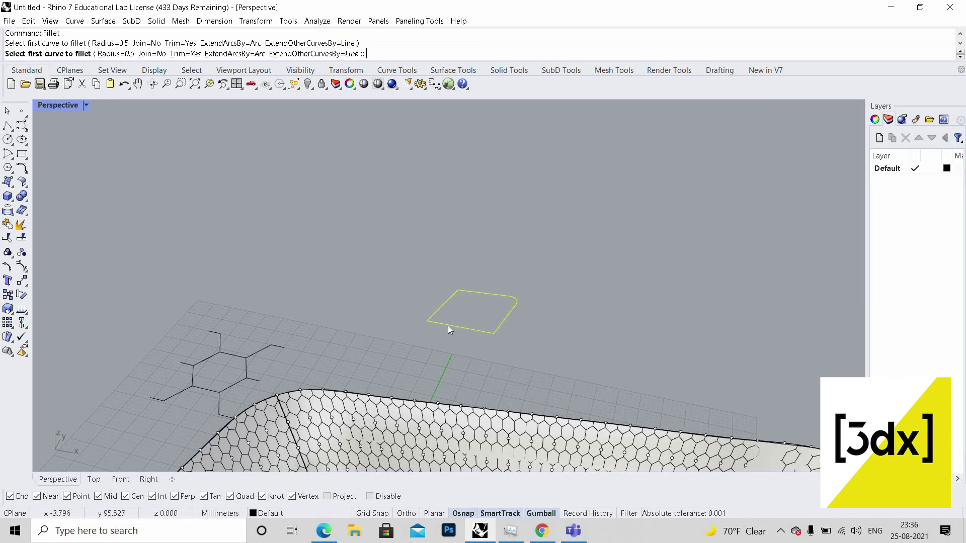
key("Return")
left_click(438, 310)
left_click(446, 323)
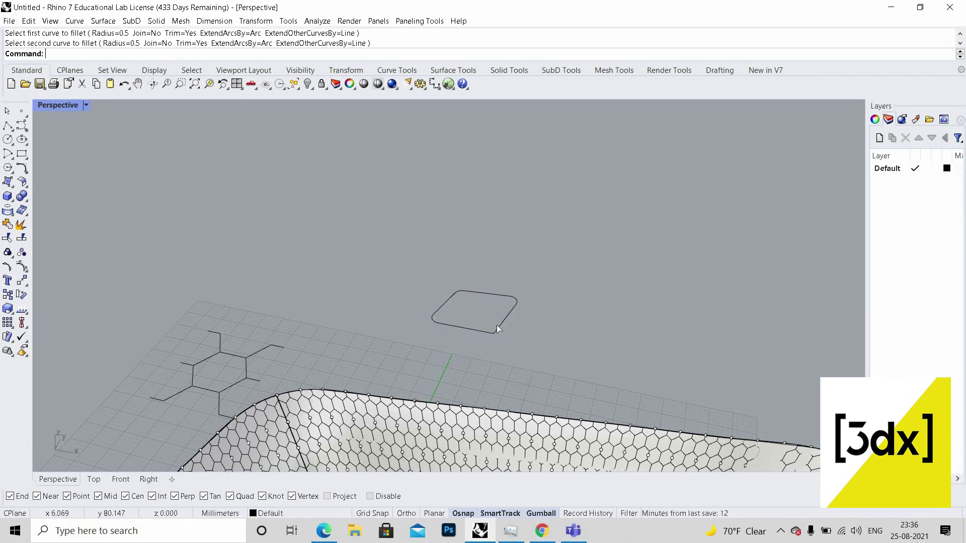
key("Return")
left_click(482, 330)
left_click(507, 310)
Lower the raised rounded outline vertically so that it sits closer to the tower's upper rim
scroll(523, 302, "down", 9)
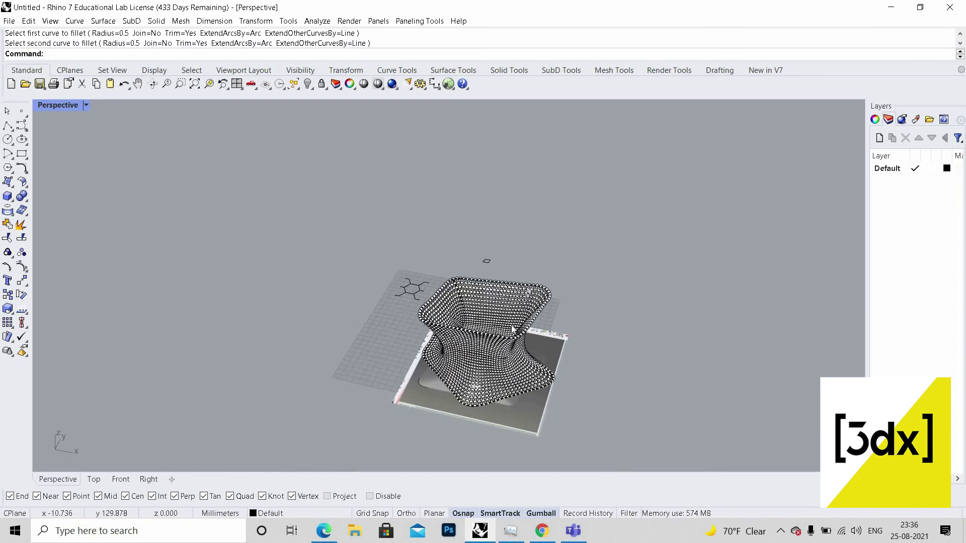
right_click_drag(535, 324, 553, 312)
scroll(555, 315, "up", 8)
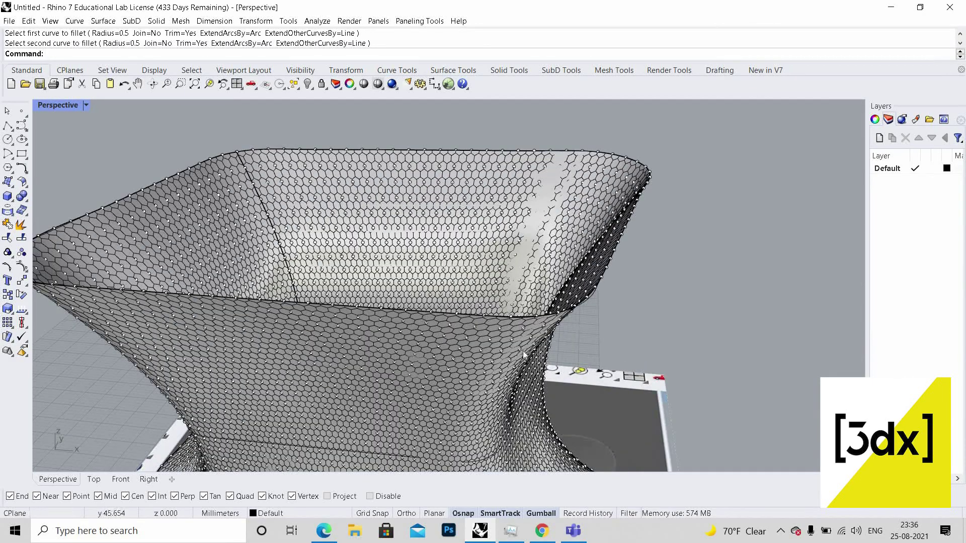
scroll(553, 327, "down", 4)
scroll(578, 336, "up", 8)
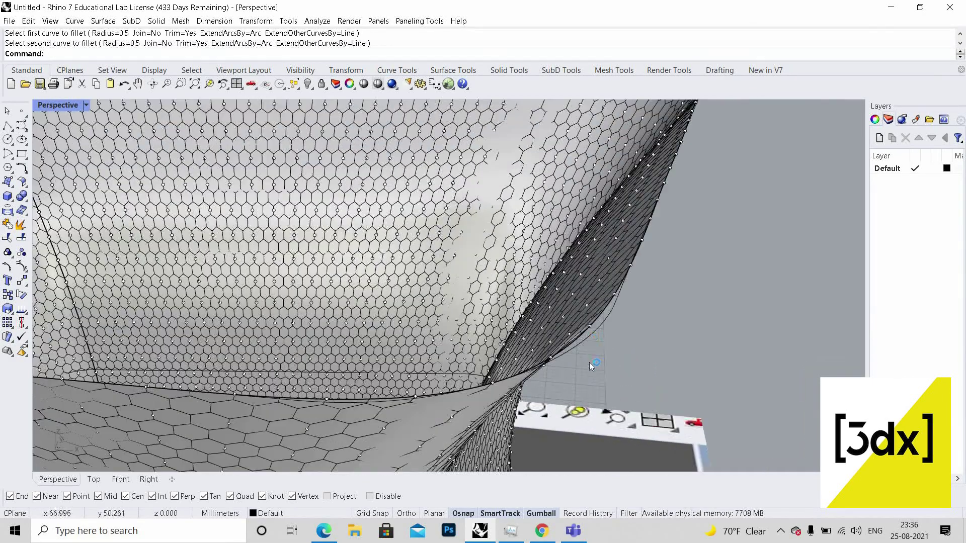
left_click(589, 363)
scroll(508, 216, "down", 6)
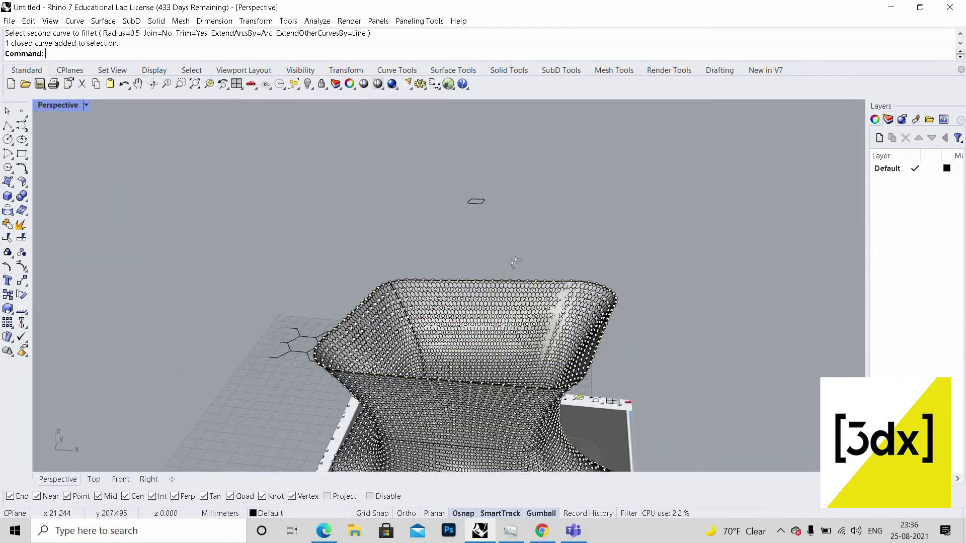
scroll(520, 238, "down", 4)
right_click_drag(513, 241, 538, 213)
scroll(499, 181, "up", 4)
left_click(501, 212)
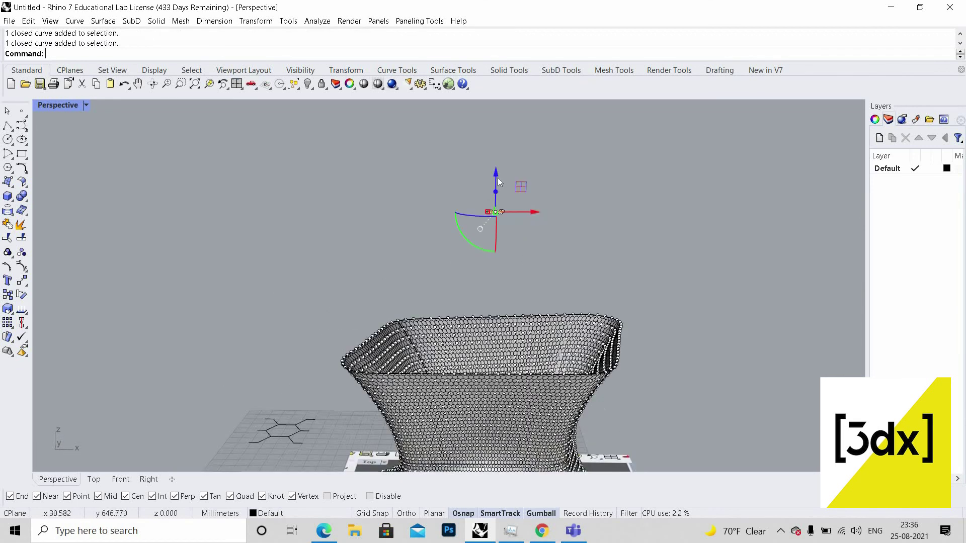
left_click_drag(497, 178, 499, 227)
left_click(682, 348)
Turn on history recording so that new surfaces follow changes to their input curves
right_click_drag(602, 340, 553, 343)
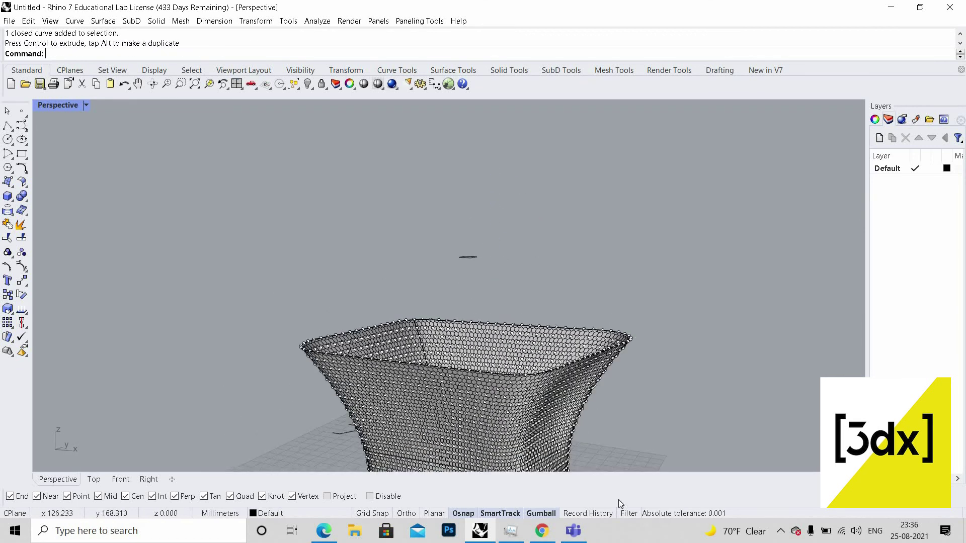
right_click_drag(618, 499, 593, 506)
left_click(593, 513)
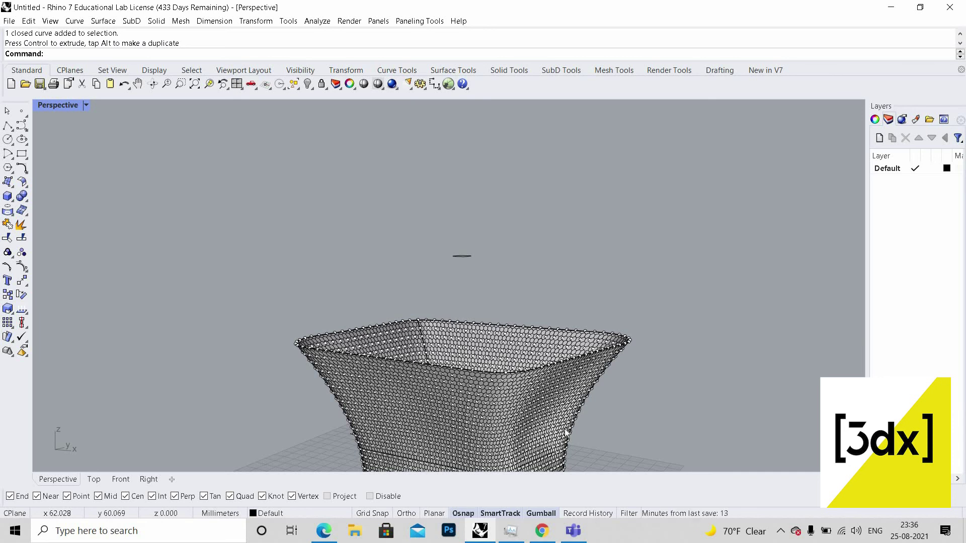
Loft the small raised outline to the tower's upper rim curve with the Tight style, rebuilt with 25 control points
left_click(461, 256)
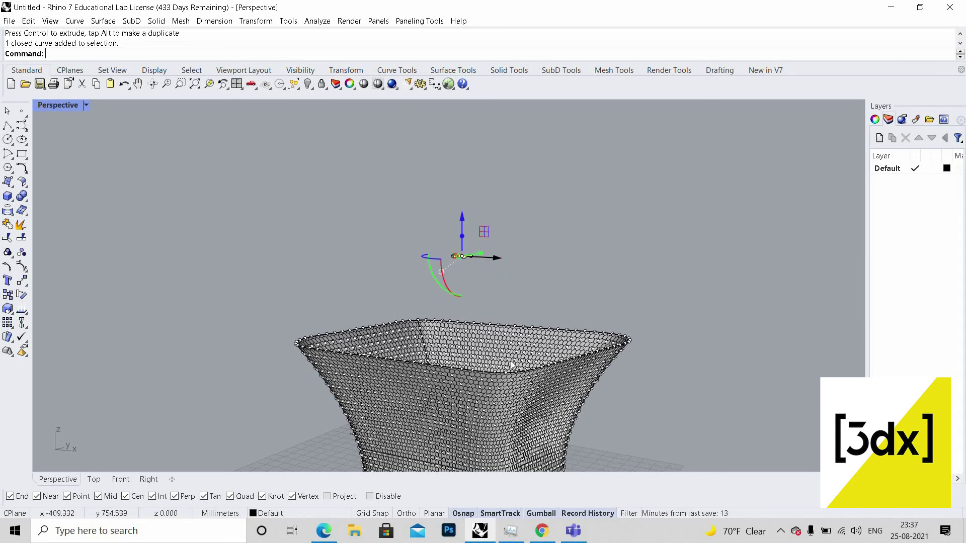
scroll(505, 346, "up", 4)
left_click(505, 345)
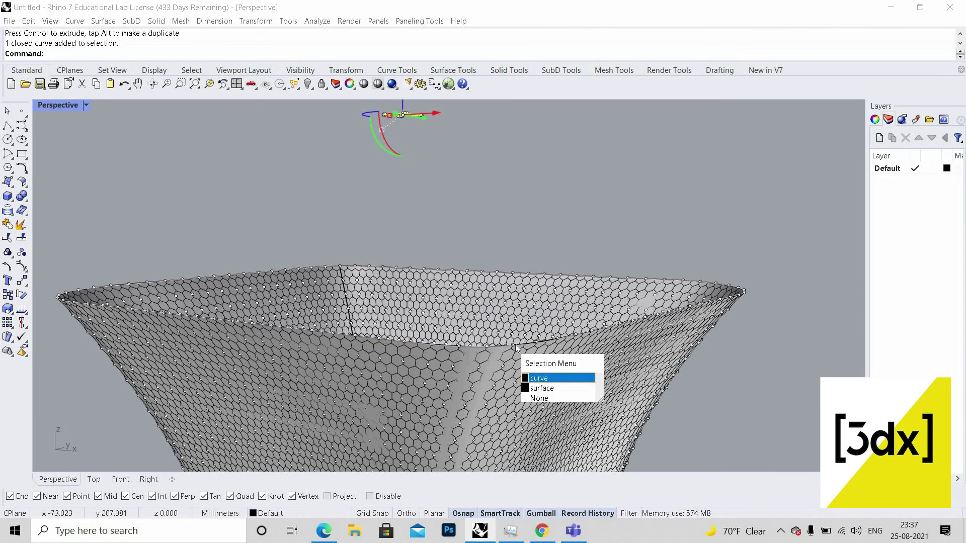
left_click(540, 378)
scroll(542, 350, "down", 6)
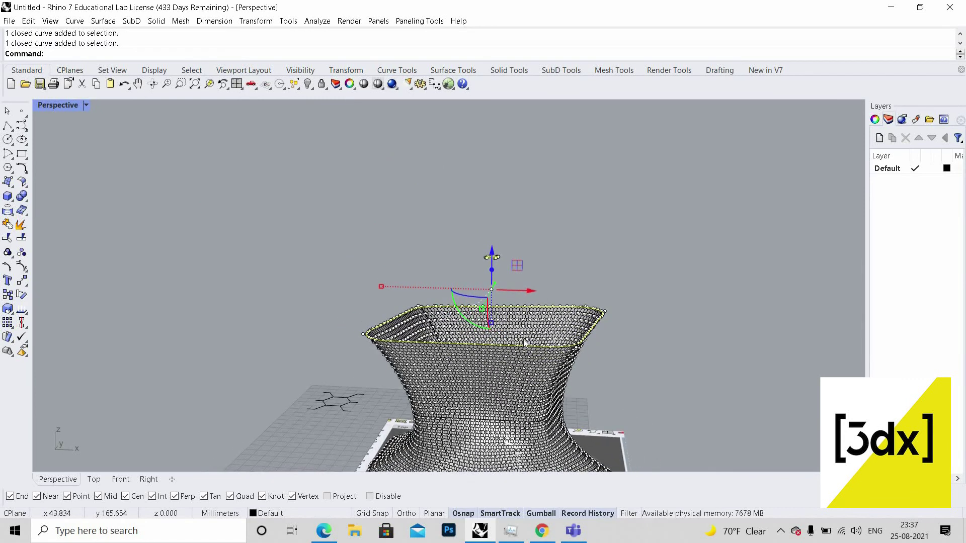
type("Loft")
key("Return")
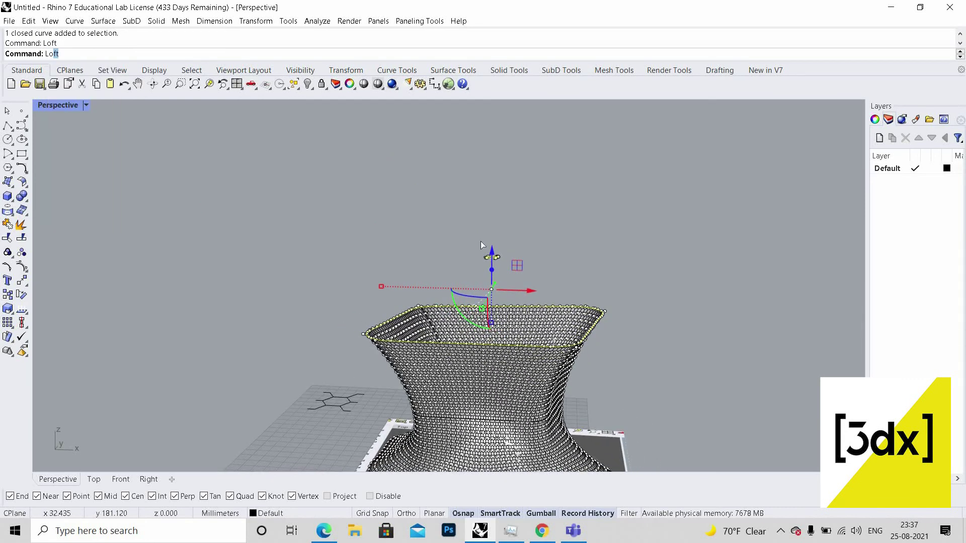
key("Return")
scroll(453, 226, "up", 3)
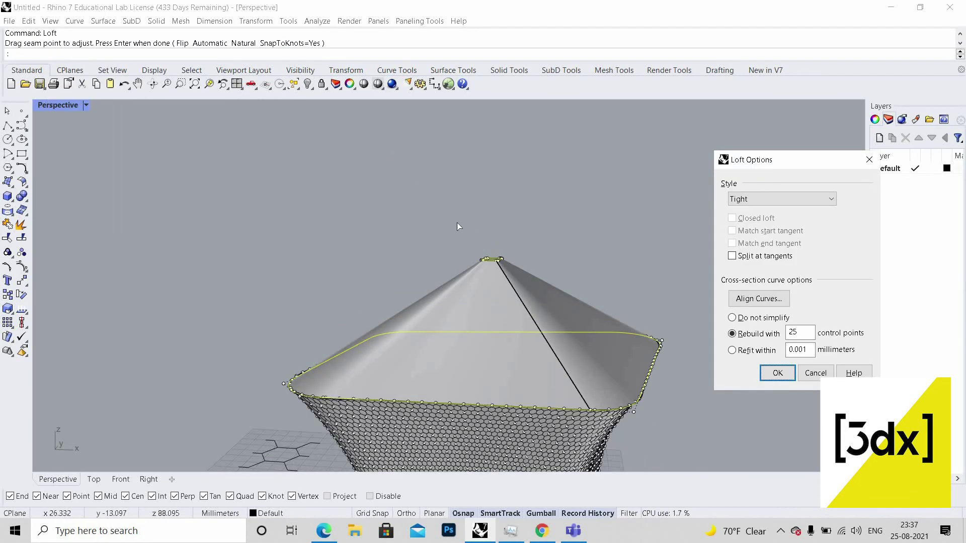
left_click(777, 373)
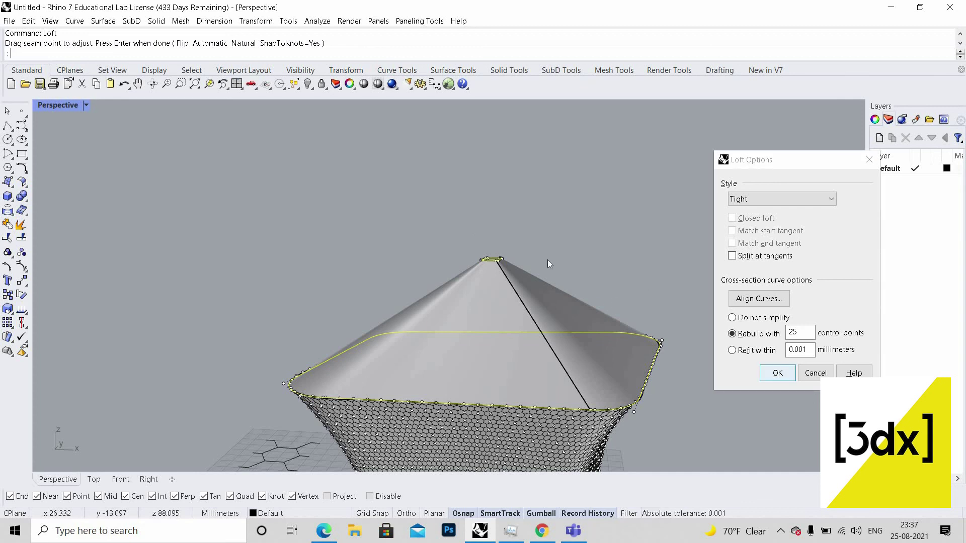
Lower the small outline at the roof's peak to give the lofted roof a shallow slope
left_click(491, 259)
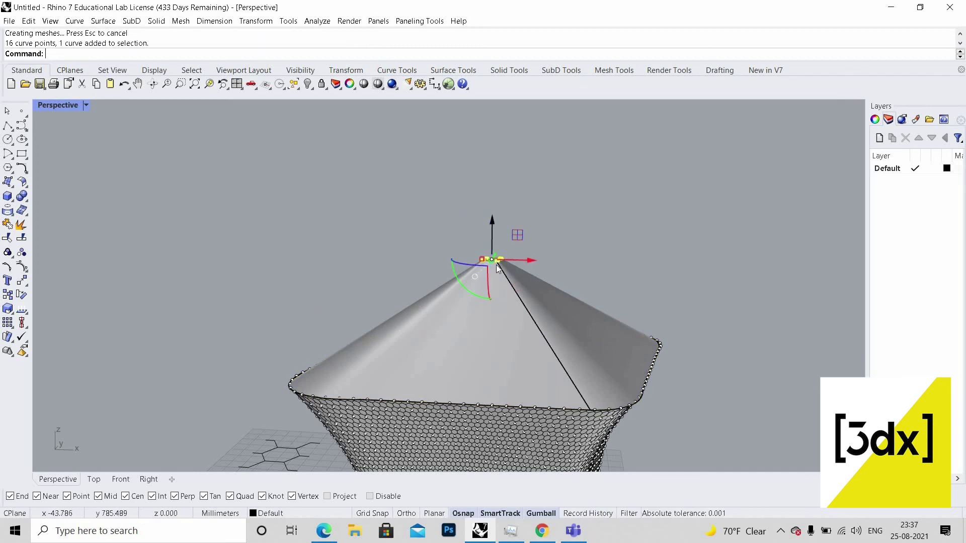
left_click_drag(492, 227, 490, 301)
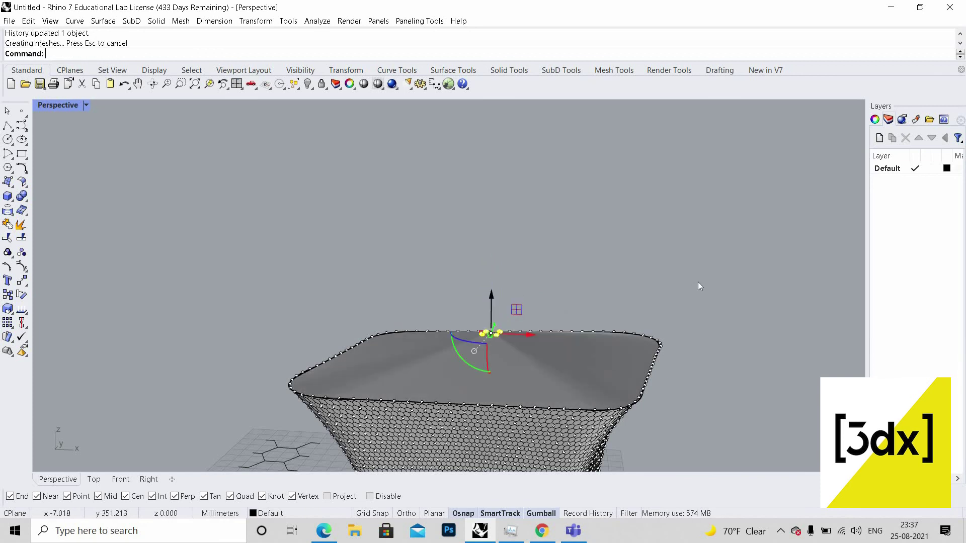
left_click(536, 295)
Select all the point objects scattered over the tower and delete them
scroll(536, 294, "down", 8)
right_click_drag(535, 346, 550, 392)
scroll(544, 372, "up", 3)
key("ctrl+a")
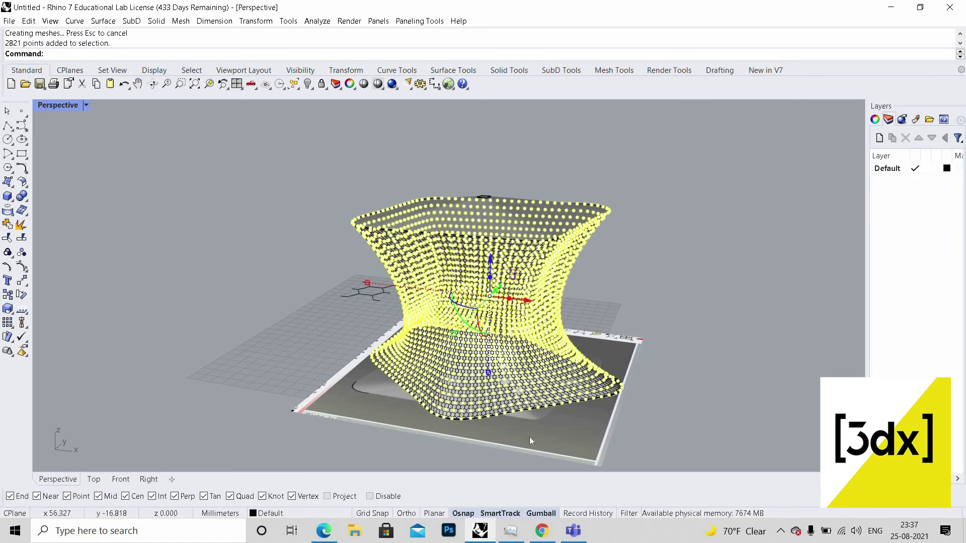
key("Delete")
Hide the reference picture lying beneath the tower
left_click(590, 427)
middle_click(561, 418)
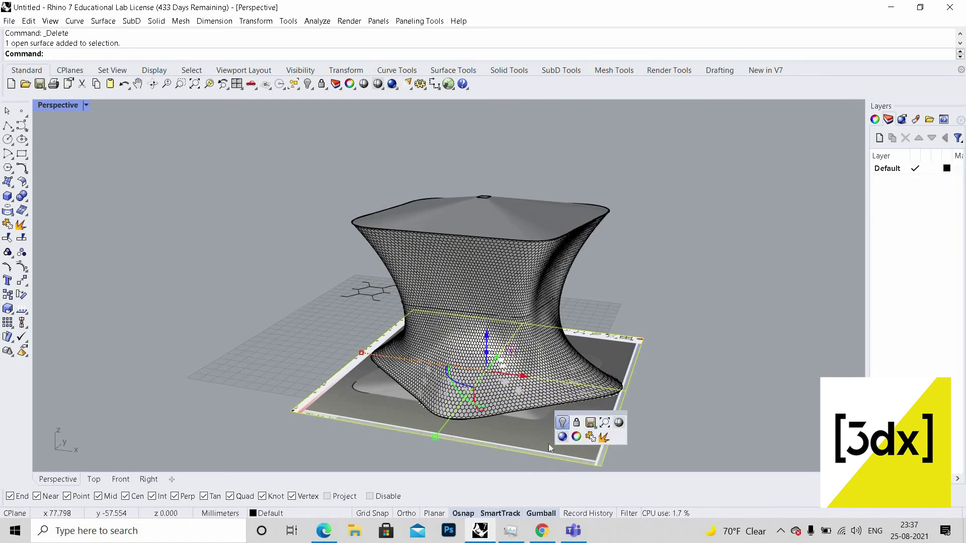
left_click(562, 422)
Select the tower's lofted surface and cap its open planar ends
right_click_drag(561, 422, 620, 338)
key("ctrl+a")
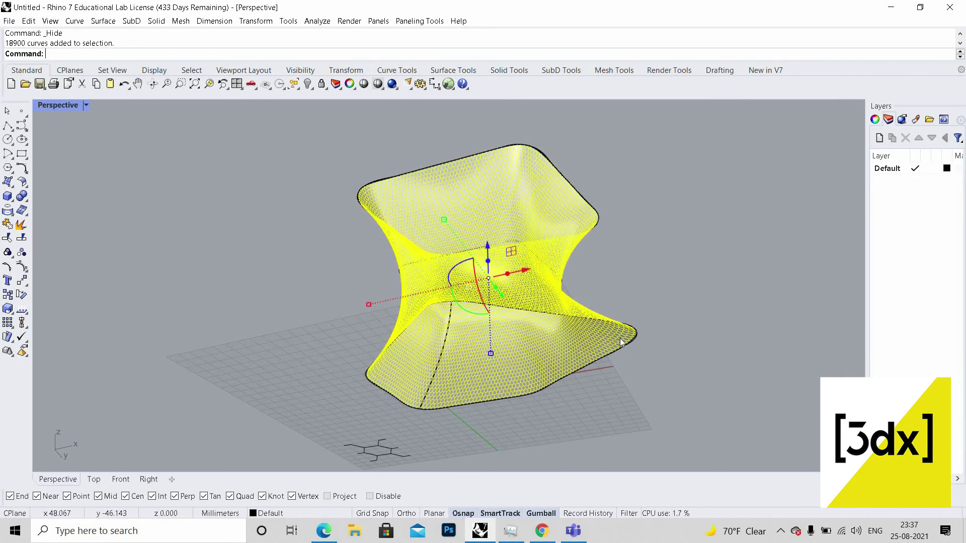
left_click(778, 295)
scroll(773, 290, "up", 5)
left_click(774, 290)
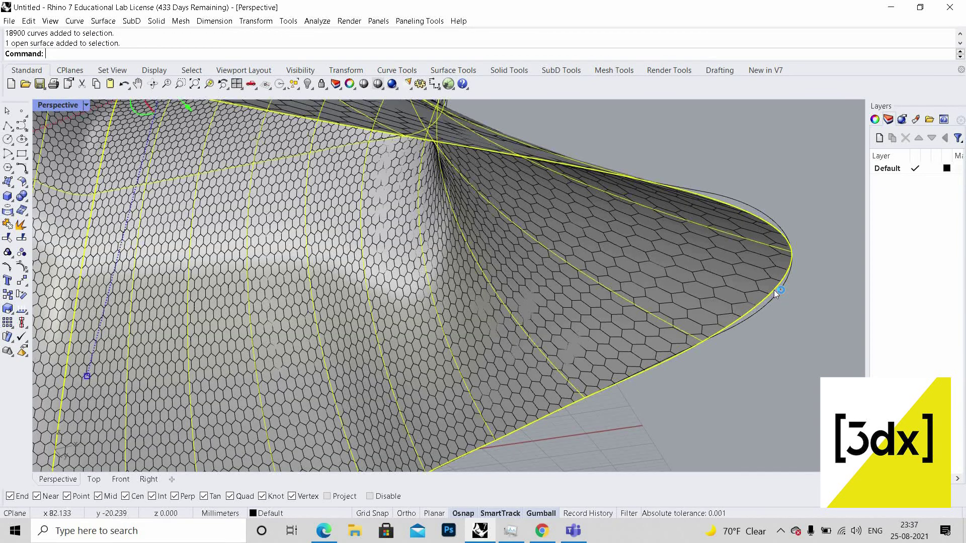
type("Cap")
key("Return")
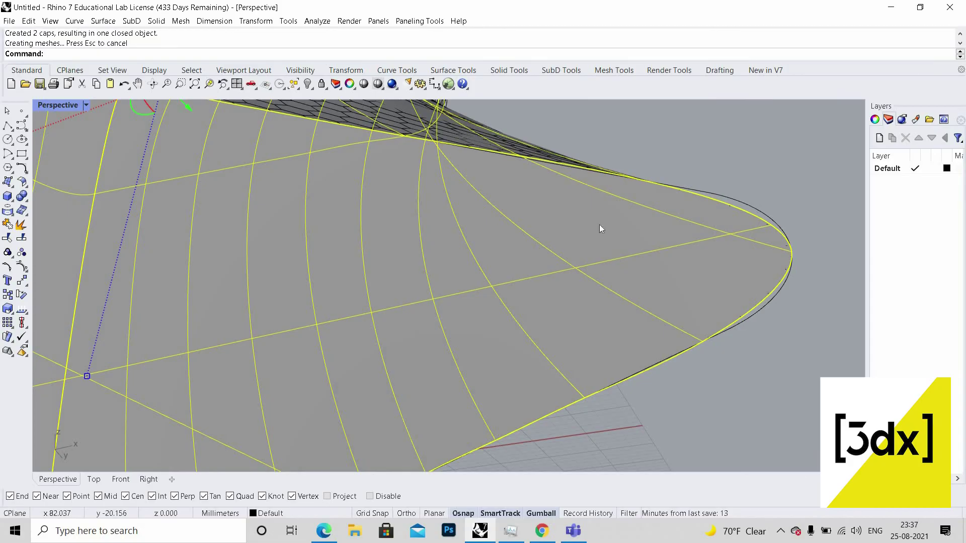
key("Escape")
scroll(547, 262, "down", 6)
right_click_drag(600, 347, 521, 253)
scroll(424, 239, "down", 4)
scroll(401, 201, "up", 3)
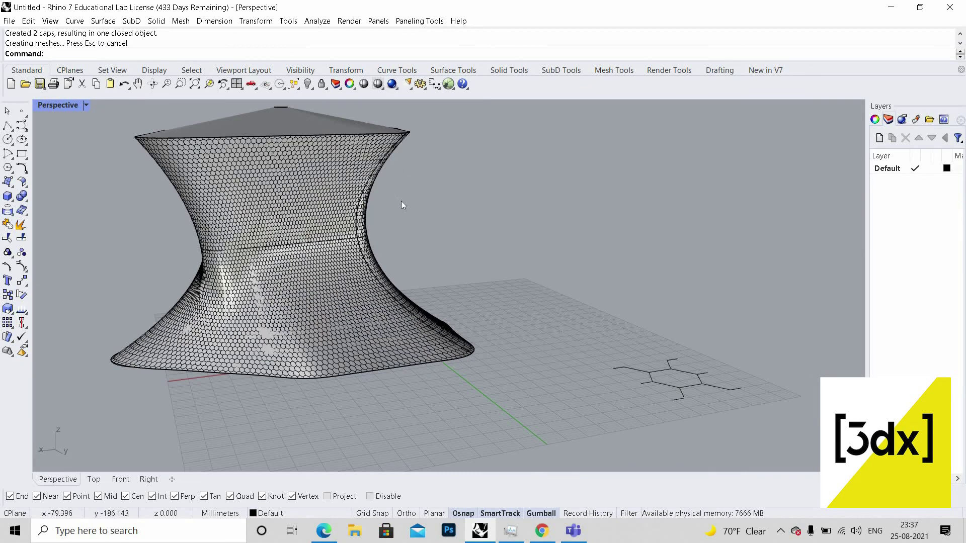
scroll(405, 204, "up", 3)
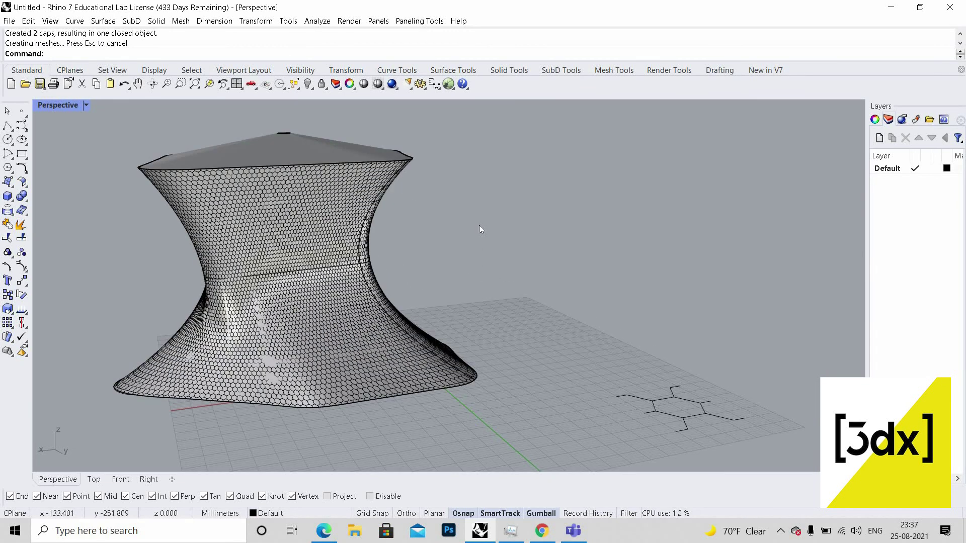